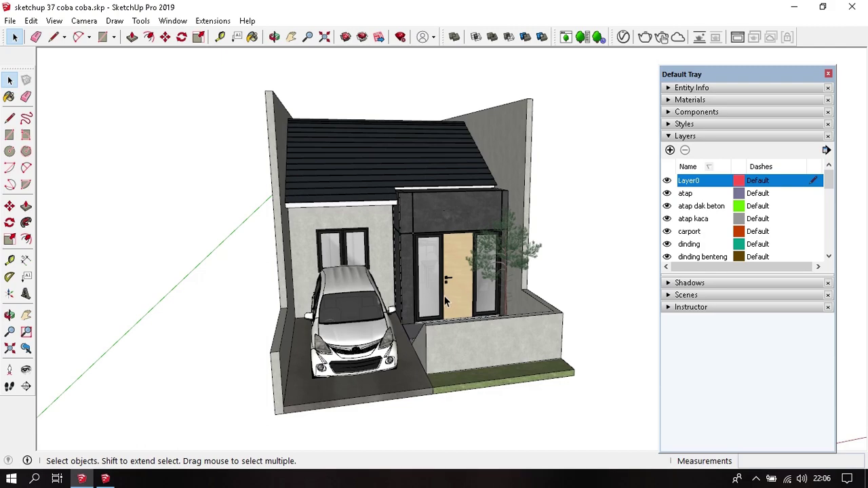
- Orbit in low and close to inspect the carport floor slab group
mouse_move(445, 301)
middle_down()
mouse_move(507, 325)
mouse_move(407, 229)
mouse_move(291, 175)
middle_up()
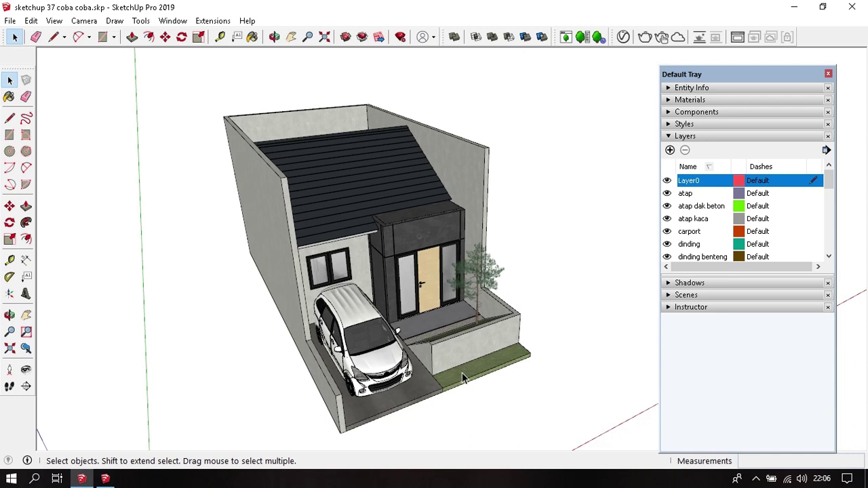
click(415, 384)
mouse_move(415, 385)
middle_down()
mouse_move(399, 365)
mouse_move(373, 367)
middle_up()
scroll(373, 366, up, 2)
right_click(373, 367)
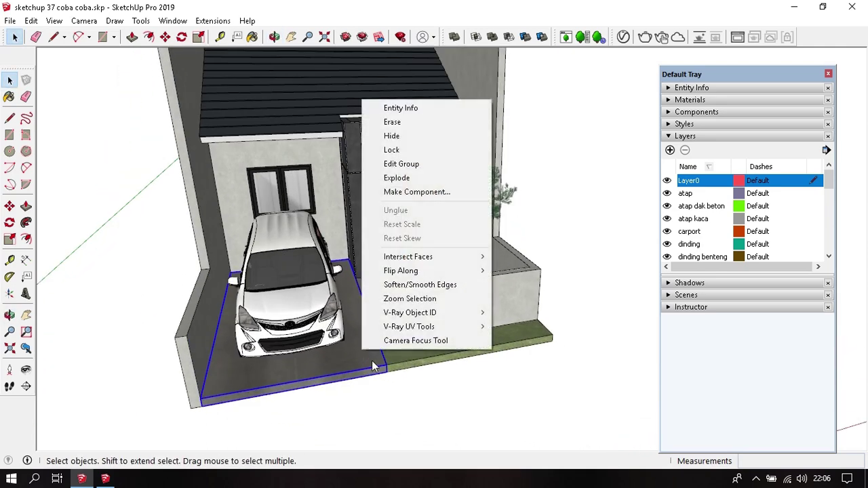
click(628, 278)
scroll(705, 224, down, 1)
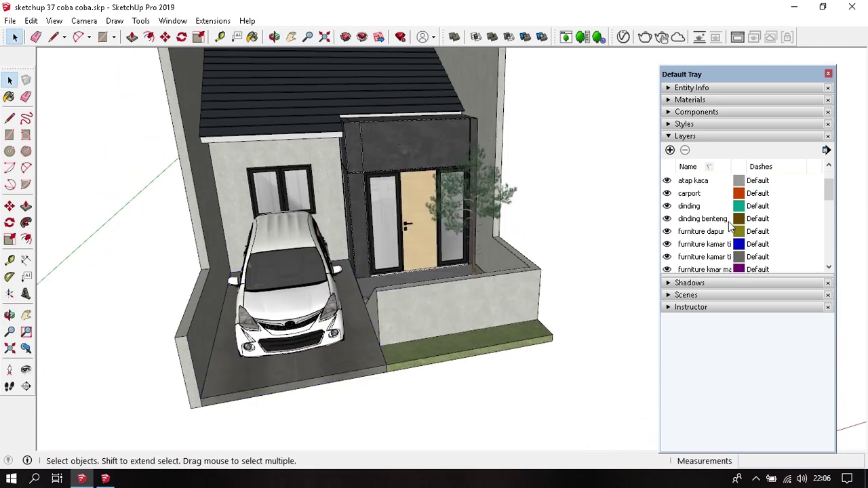
- Hide the carport layer and check the grass strip in front of the planter
click(667, 193)
middle_drag(440, 358, 504, 402)
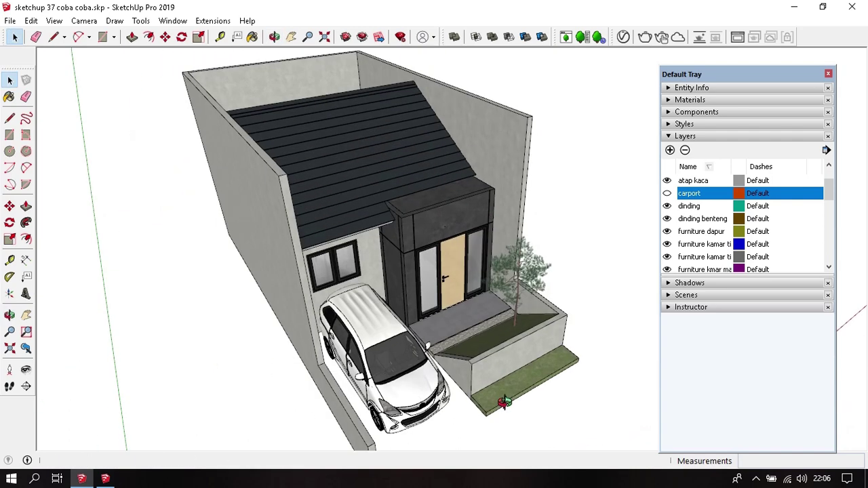
scroll(505, 402, up, 3)
click(520, 381)
scroll(699, 264, down, 3)
scroll(704, 261, down, 2)
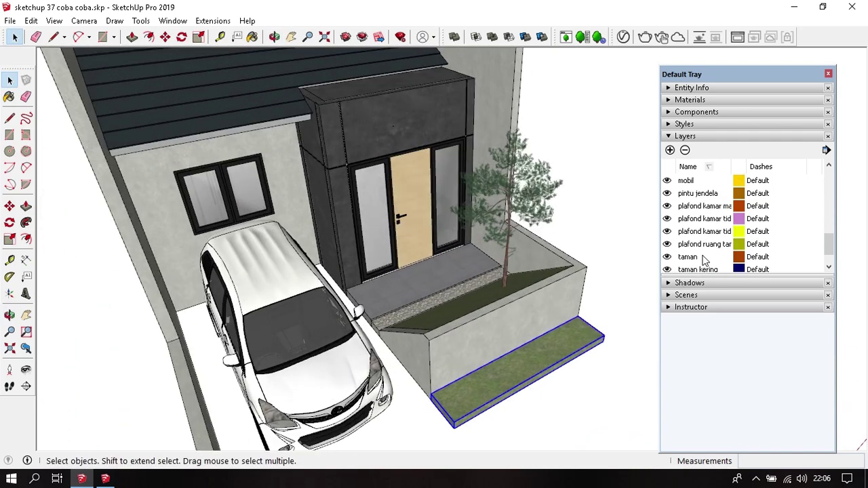
scroll(703, 261, down, 2)
- Hide the taman layer and orbit around the planter
click(667, 231)
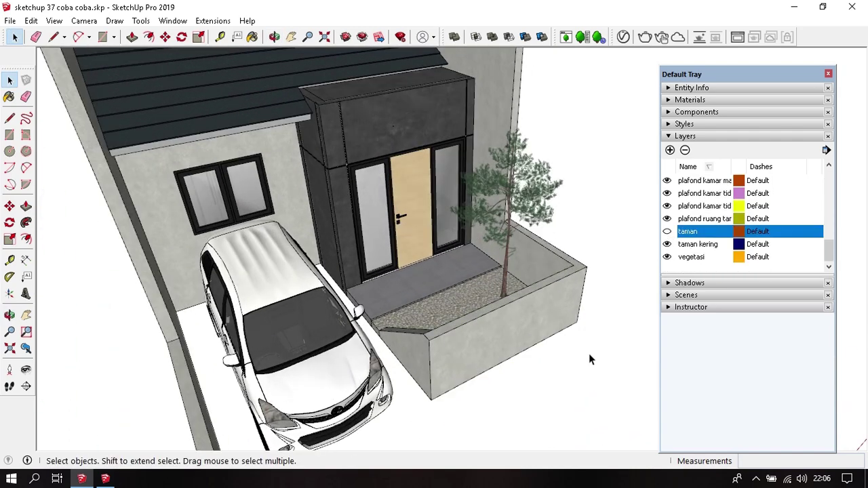
mouse_move(571, 360)
middle_down()
mouse_move(538, 415)
mouse_move(543, 401)
middle_up()
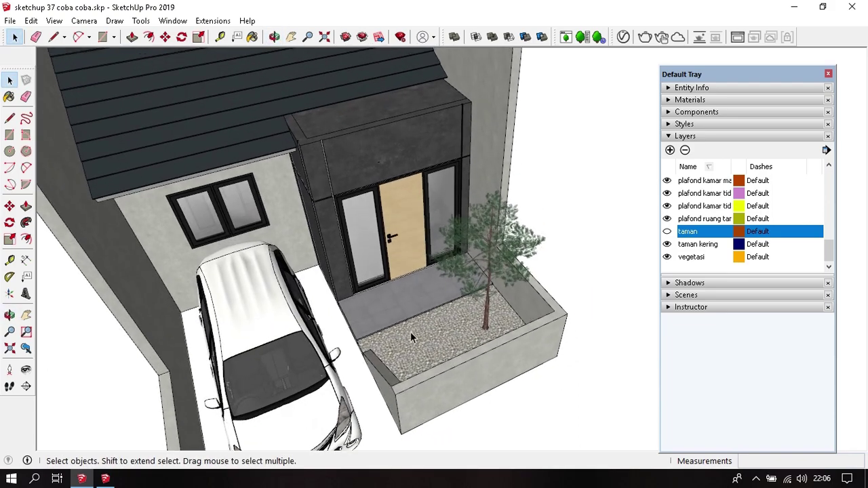
scroll(410, 337, up, 2)
scroll(678, 244, up, 3)
scroll(677, 244, up, 2)
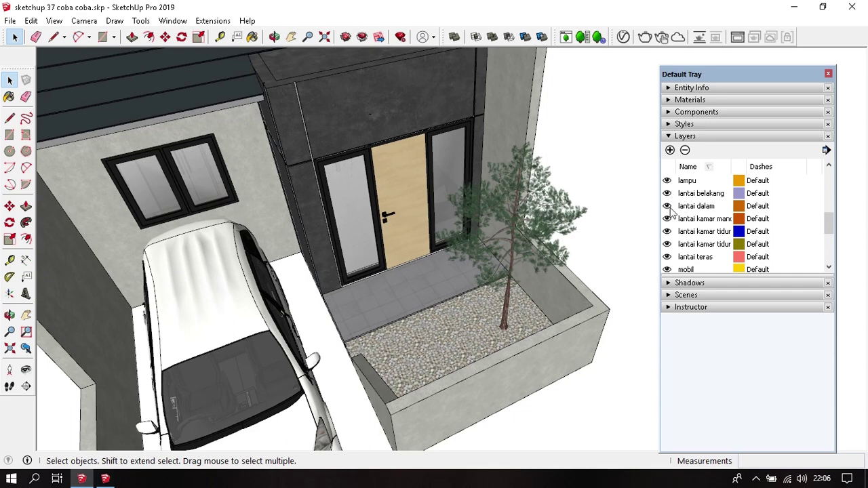
- Toggle the lantai teras layer off and on, then turn taman back on
click(667, 257)
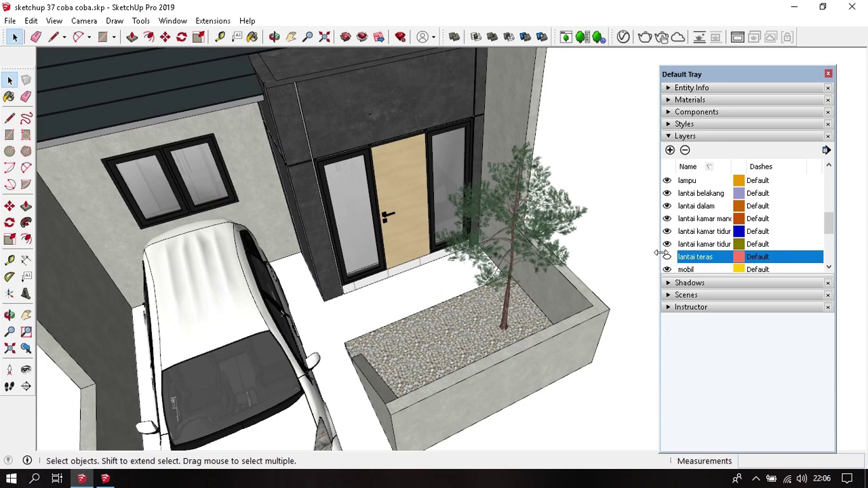
click(667, 257)
scroll(671, 254, down, 3)
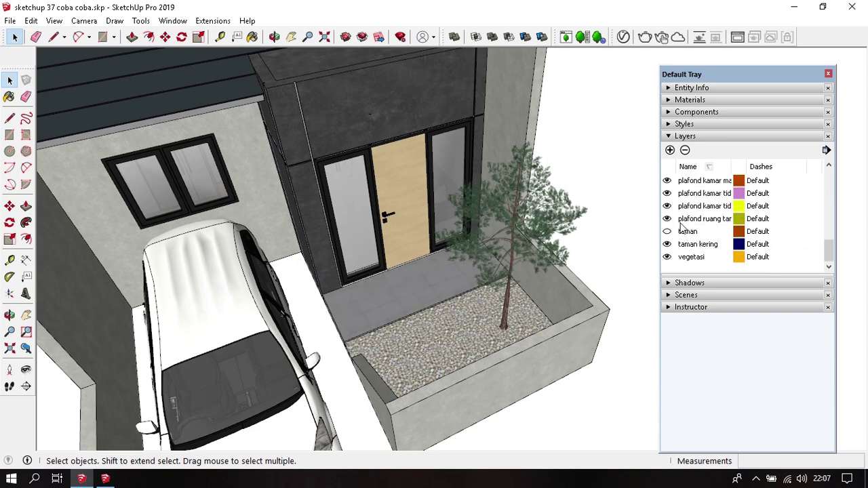
click(667, 231)
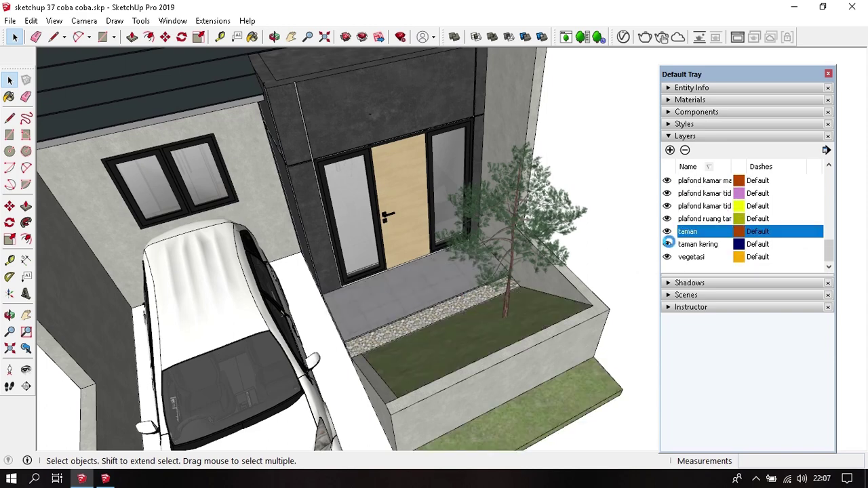
click(680, 232)
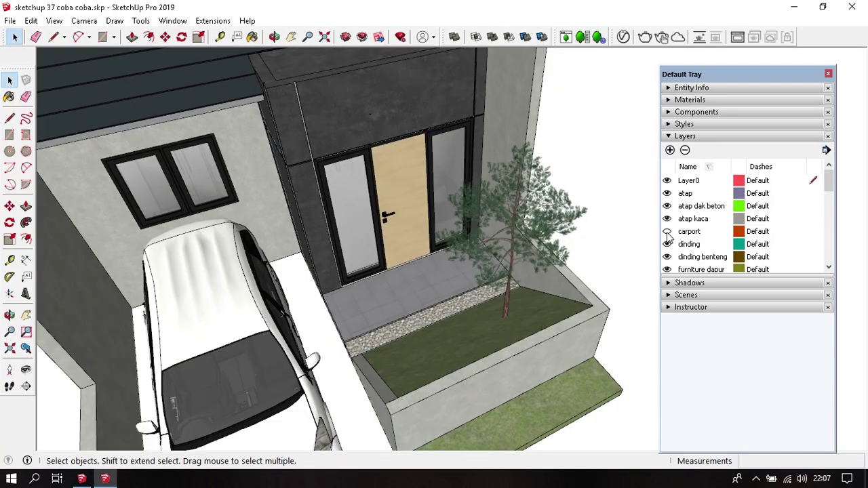
- Show the carport layer again and orbit out to view the whole house
click(667, 231)
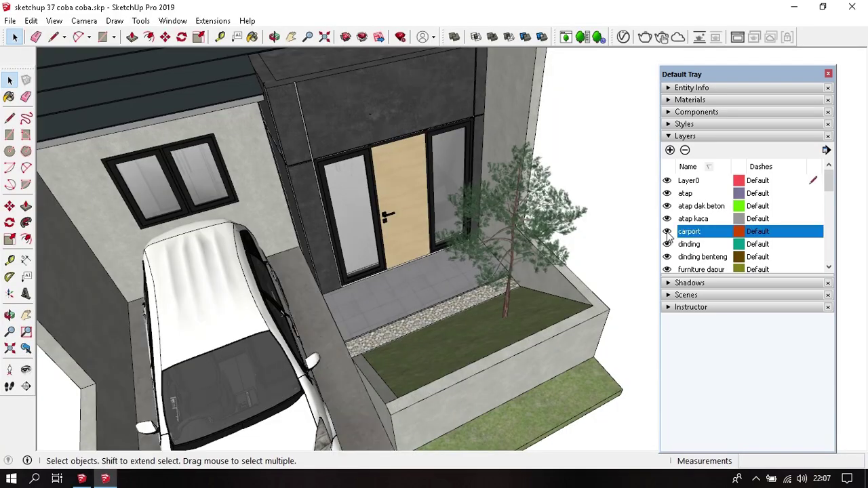
scroll(455, 266, down, 3)
middle_drag(402, 273, 413, 283)
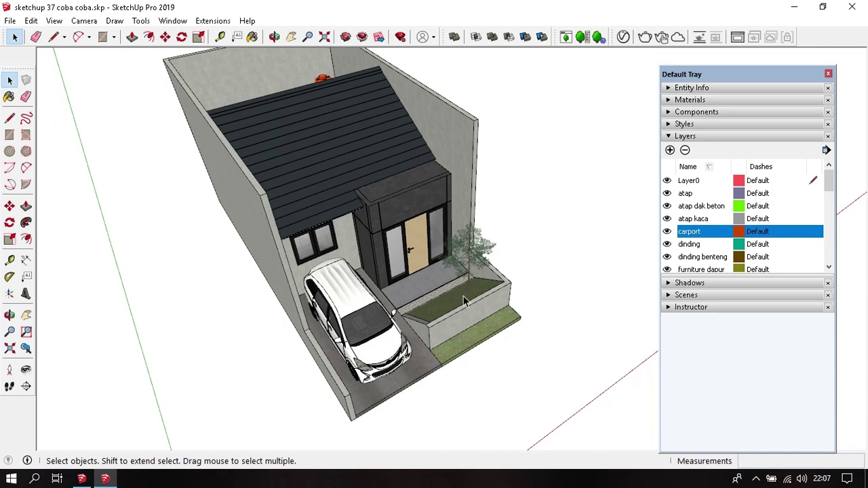
middle_drag(416, 374, 502, 402)
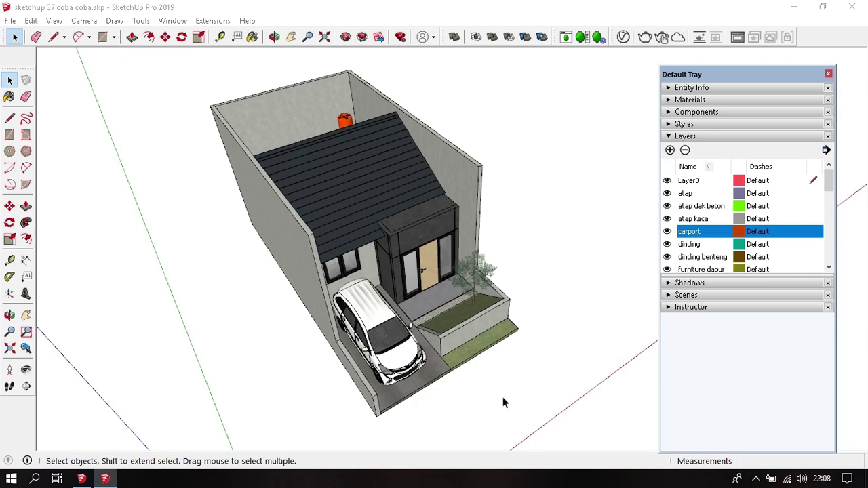
scroll(503, 402, up, 2)
scroll(502, 402, up, 2)
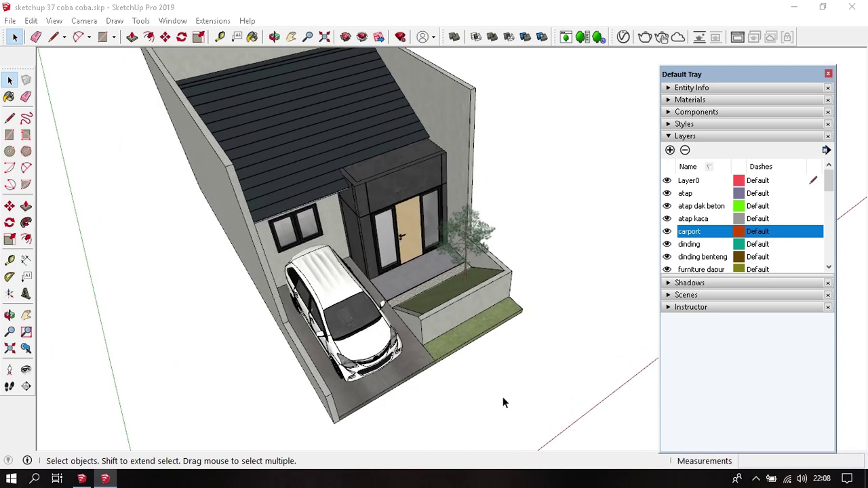
scroll(502, 402, up, 2)
- Select the carport floor, grass strip and paved door path in turn to inspect them
click(405, 362)
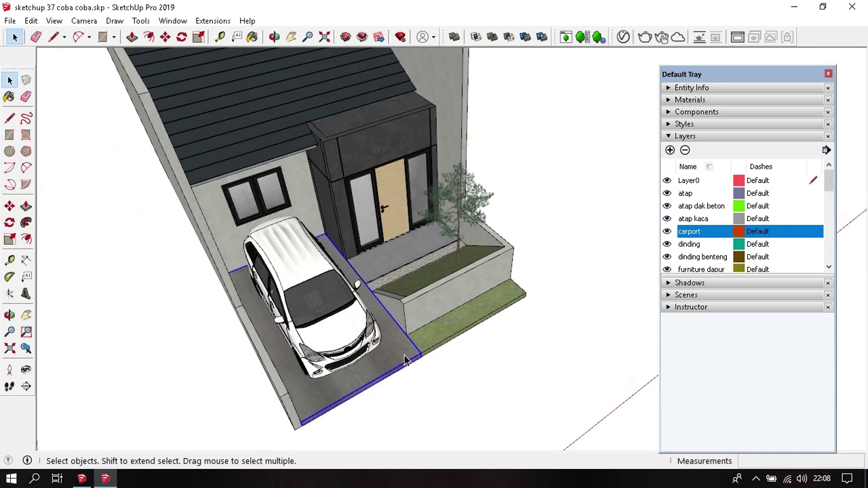
click(443, 337)
click(384, 266)
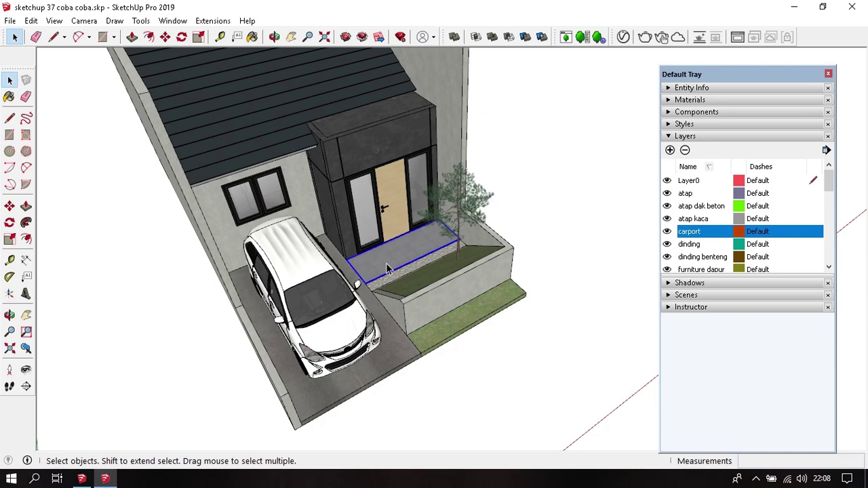
scroll(387, 269, down, 2)
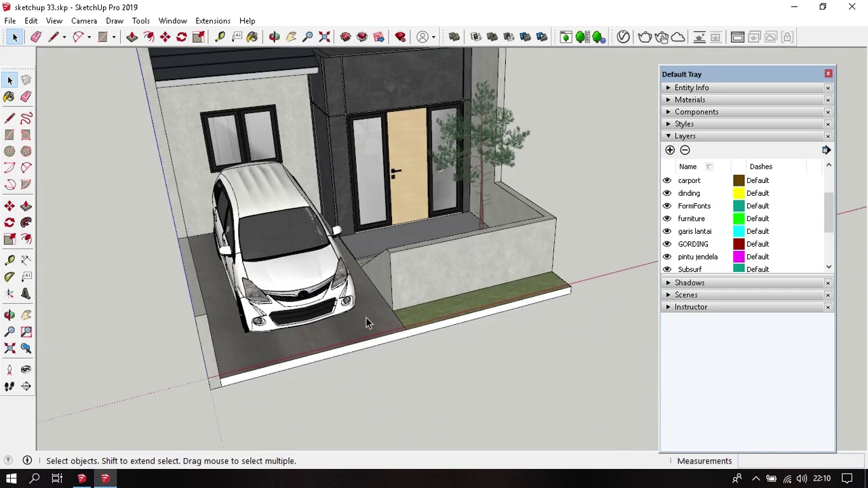
- Enter the carport floor group of sketchup 33.skp for editing
double_click(371, 322)
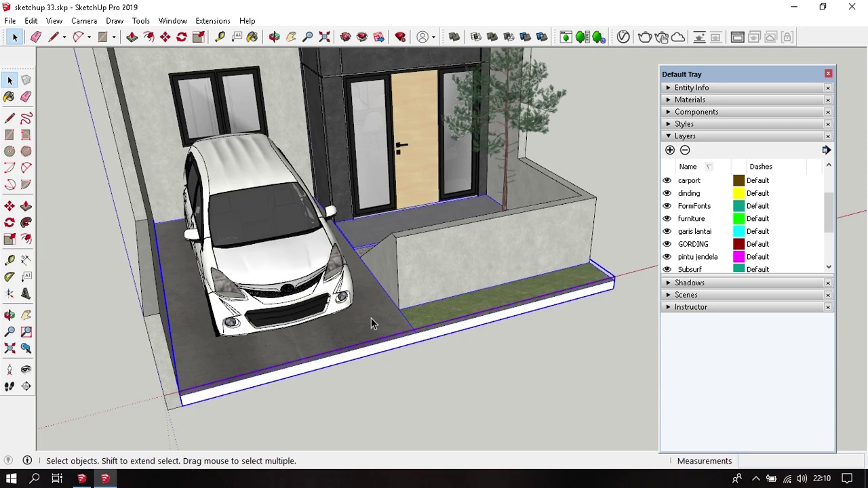
double_click(371, 318)
- Sample the driveway's Color B02 material and select the driveway floor face
key(b)
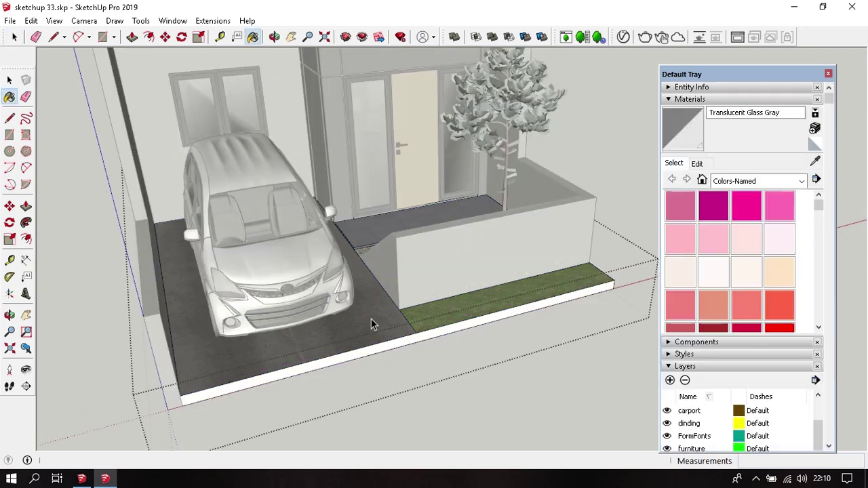
alt+click(370, 319)
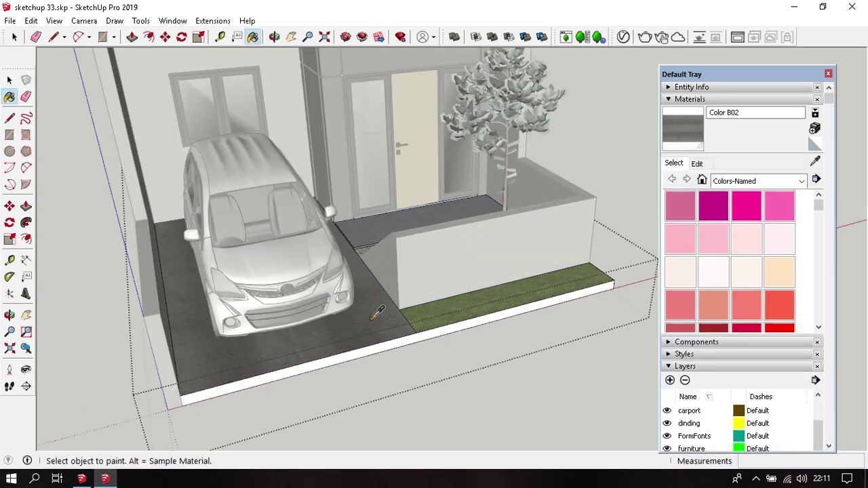
key(space)
scroll(370, 319, up, 2)
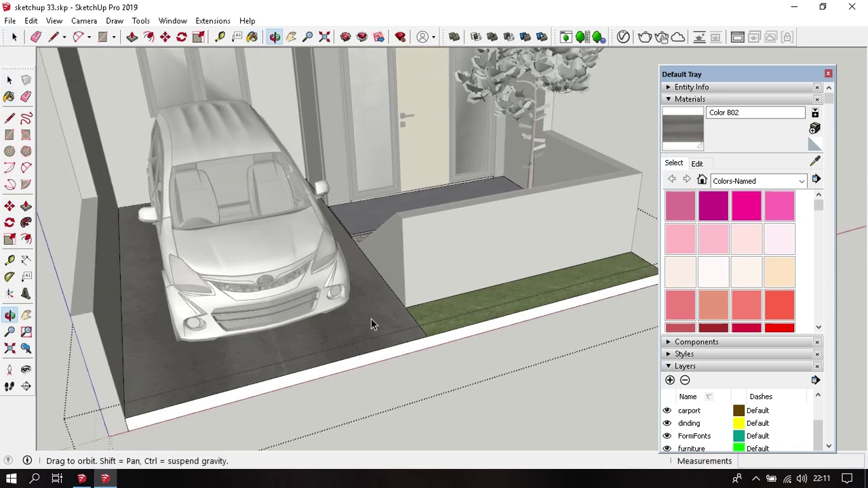
middle_drag(371, 319, 397, 314)
click(395, 318)
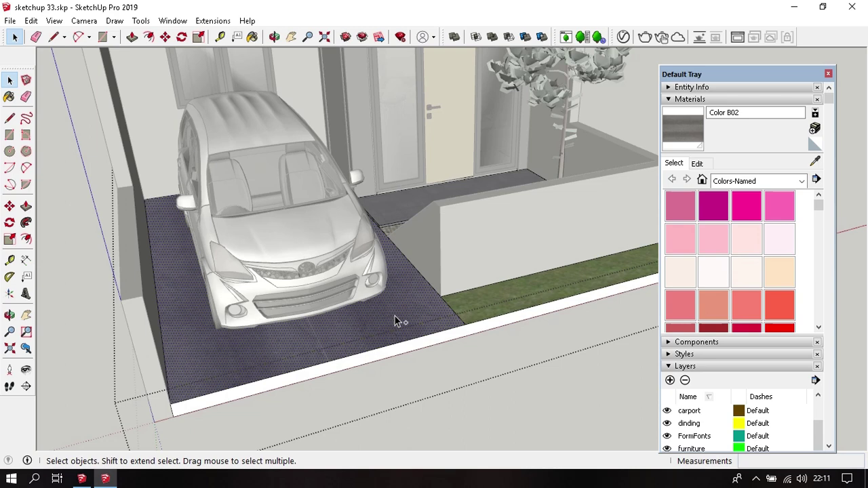
- Erase the driveway floor face after abandoning a Push/Pull attempt
key(p)
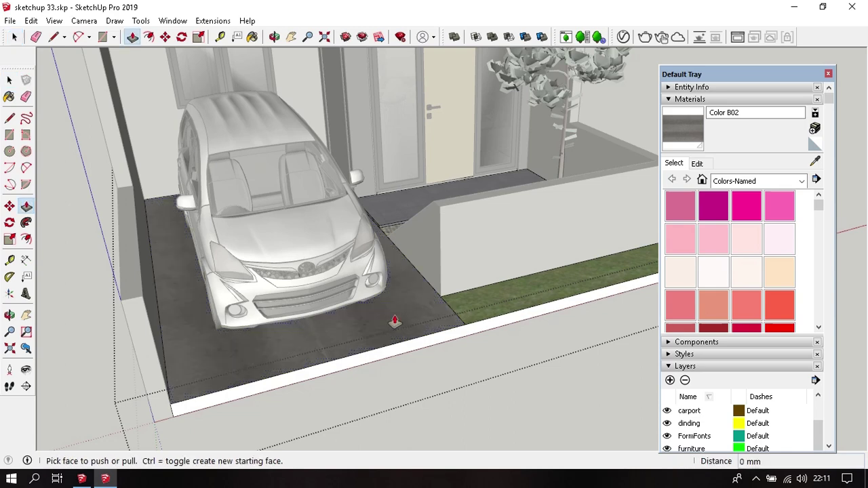
click(387, 324)
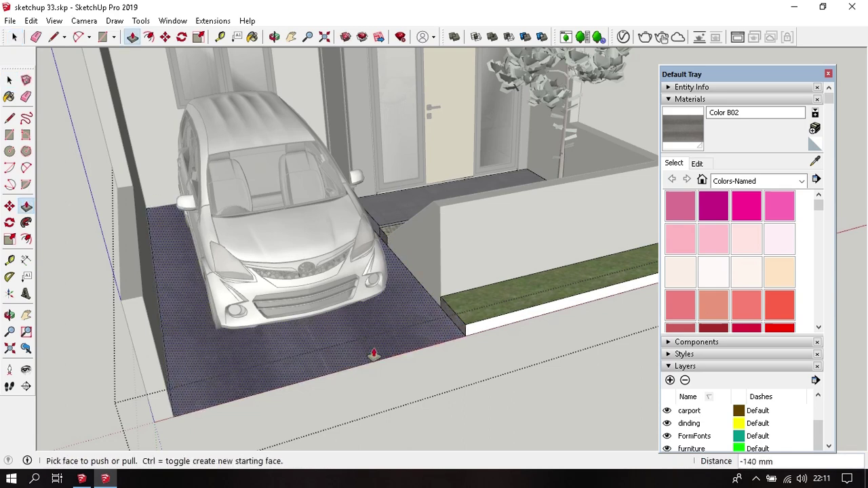
key(space)
key(e)
click(377, 361)
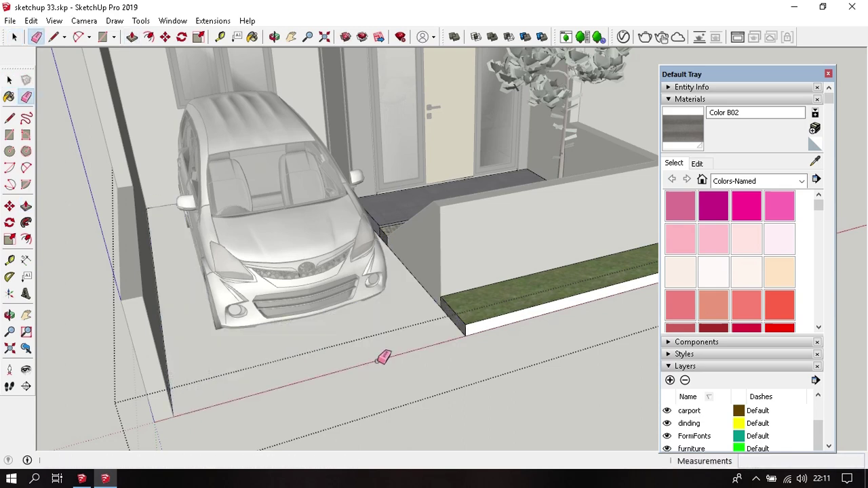
key(space)
middle_drag(377, 361, 199, 244)
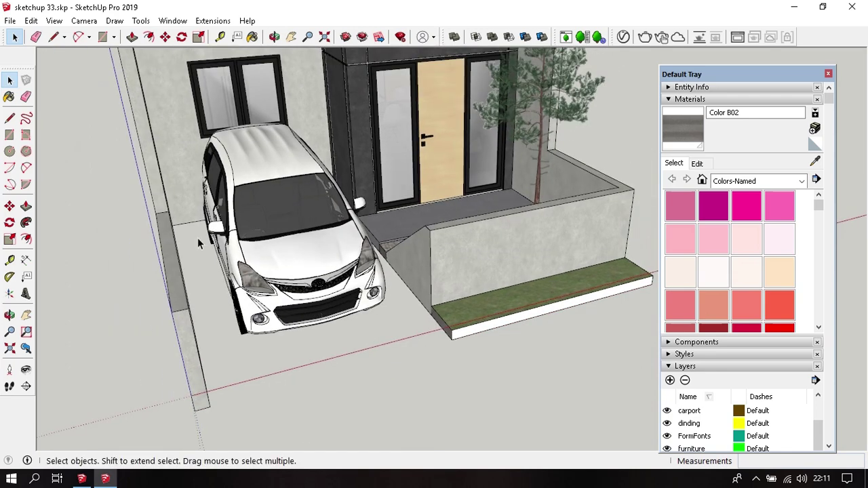
- Paste the driveway face back in place and pull it up 70 mm into a slab
click(31, 21)
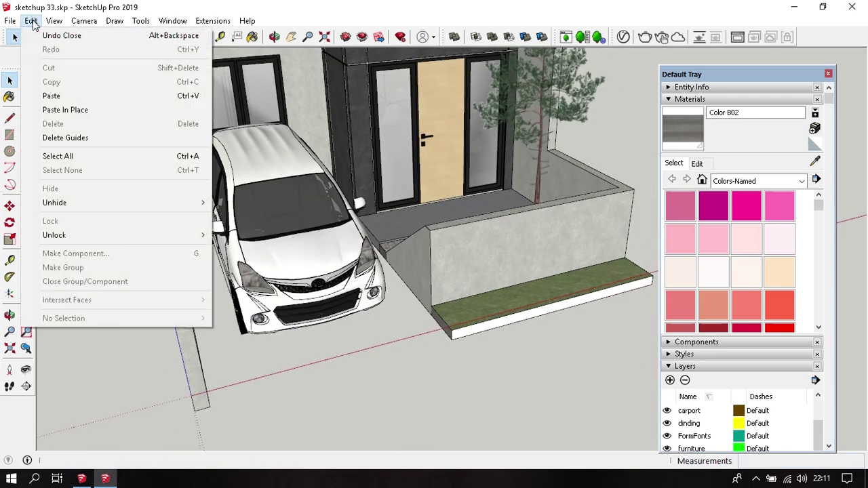
click(105, 111)
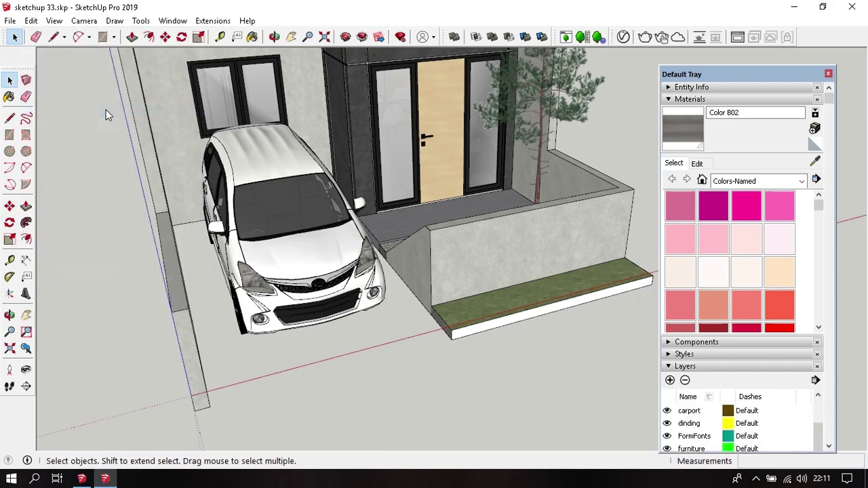
mouse_move(377, 346)
middle_down()
mouse_move(313, 277)
mouse_move(398, 296)
middle_up()
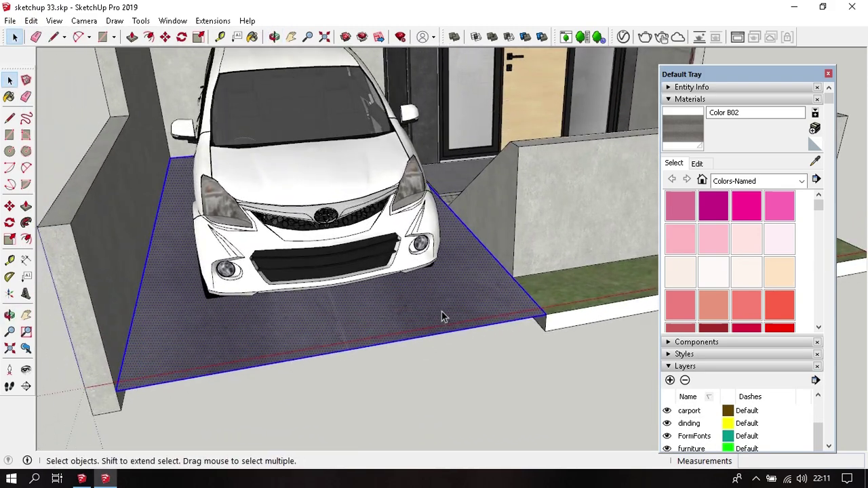
middle_drag(442, 314, 457, 290)
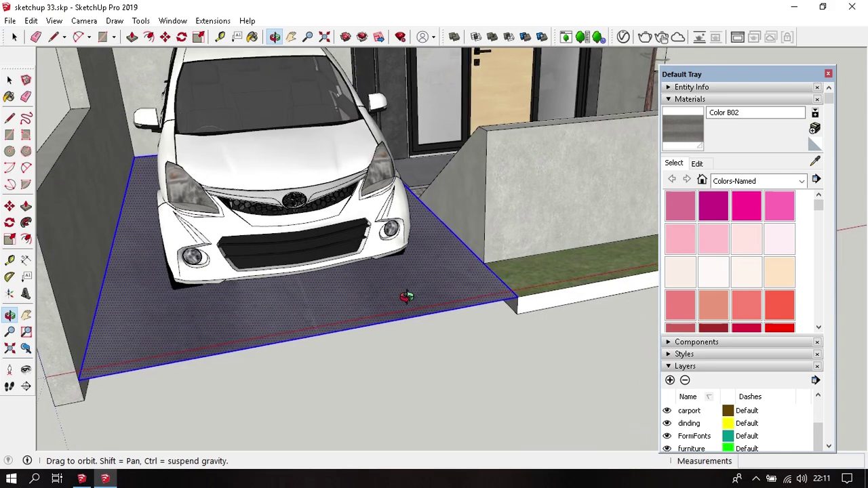
key(p)
click(471, 294)
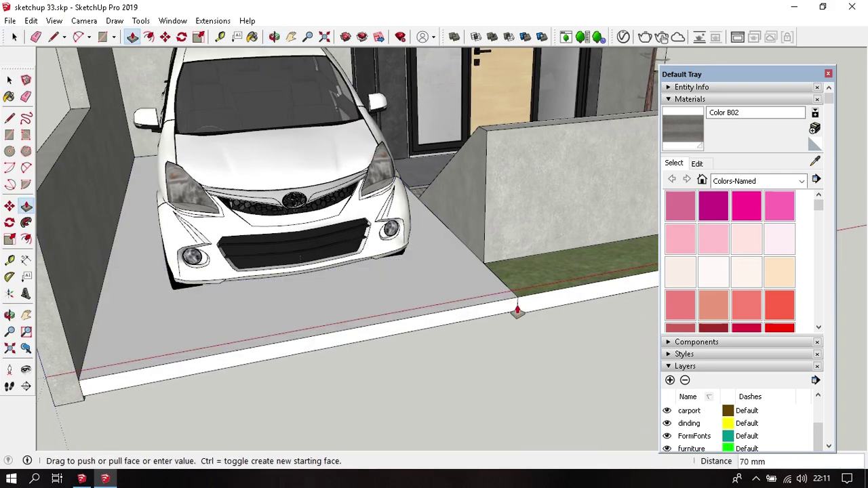
click(517, 312)
- Select all of the slab geometry and make it a group
key(space)
click(450, 282)
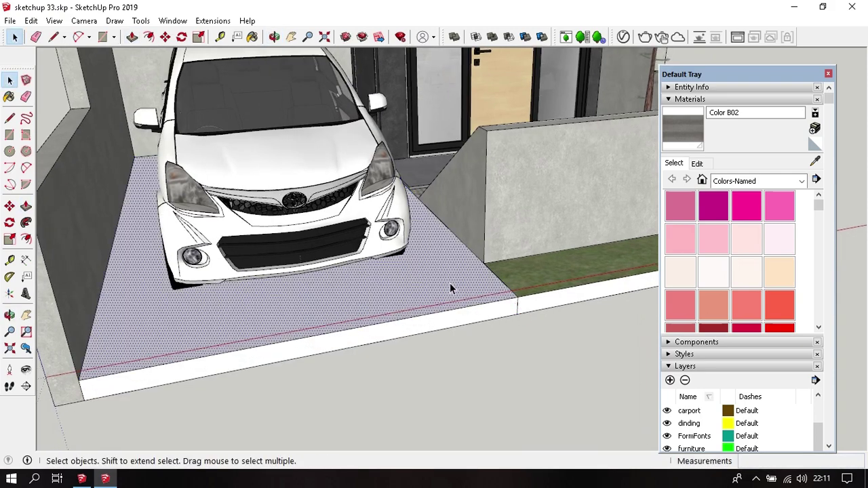
triple_click(450, 283)
right_click(451, 285)
click(483, 163)
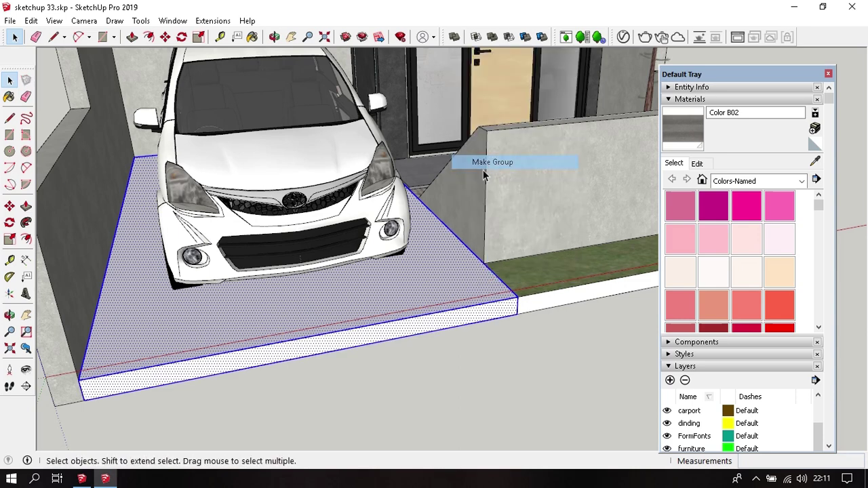
- Paint the slab inside its group with the dark asphalt texture
double_click(413, 287)
key(b)
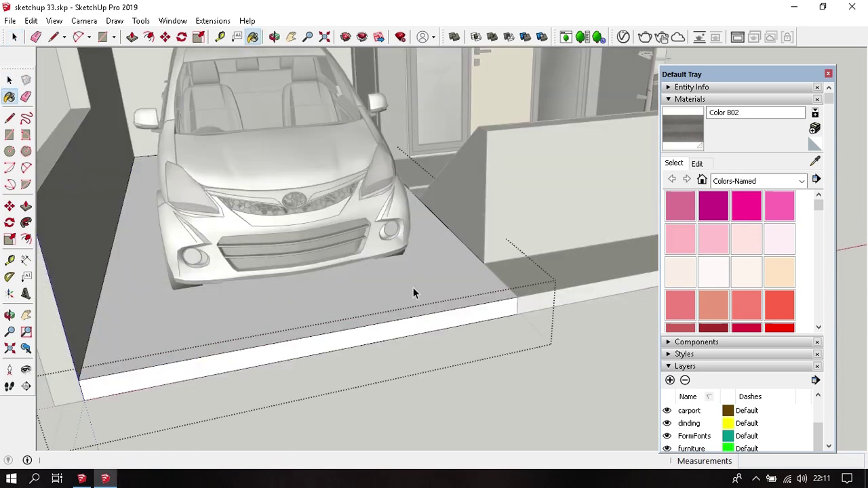
shift+click(405, 287)
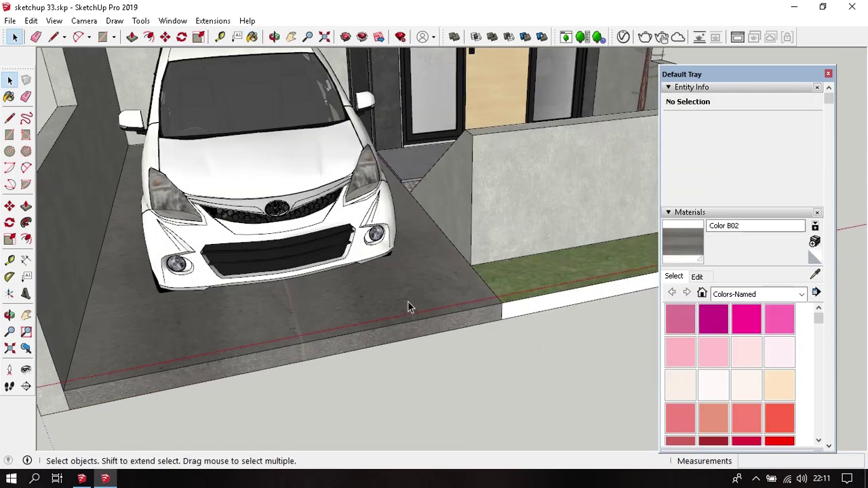
- Move the slab group from Layer0 to the carport layer
click(408, 301)
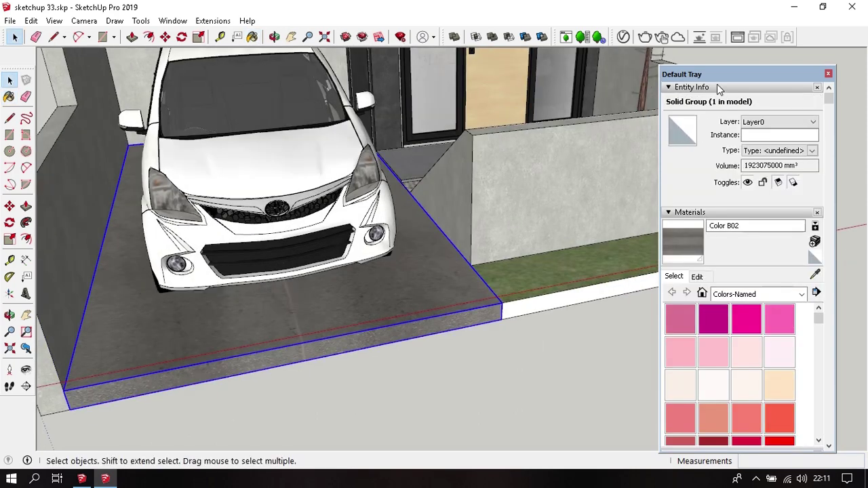
click(778, 122)
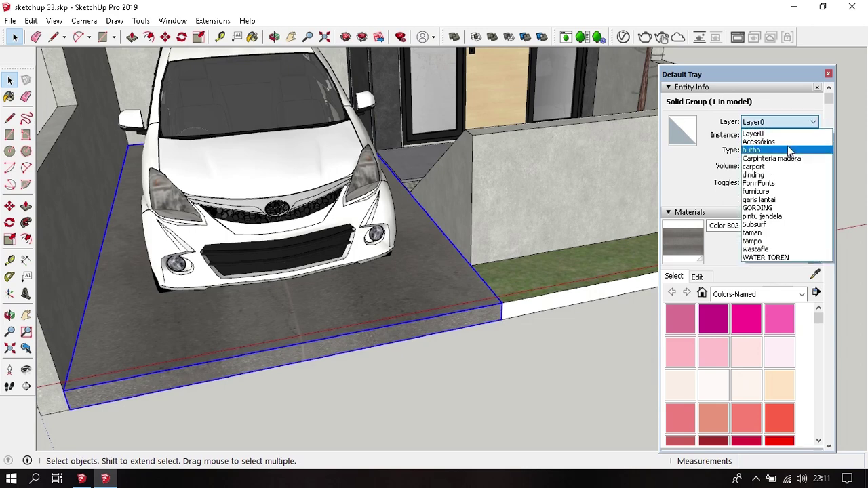
click(788, 168)
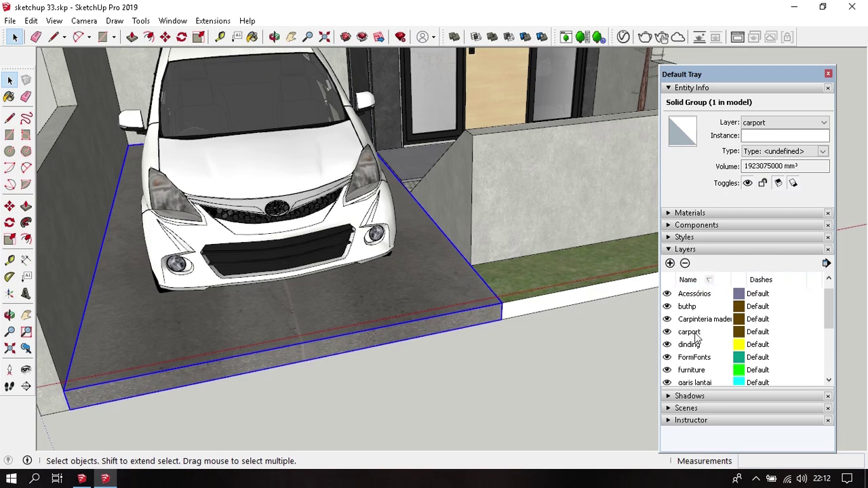
click(825, 263)
- Colour the model by layer and orbit to a higher view of the carport
click(828, 297)
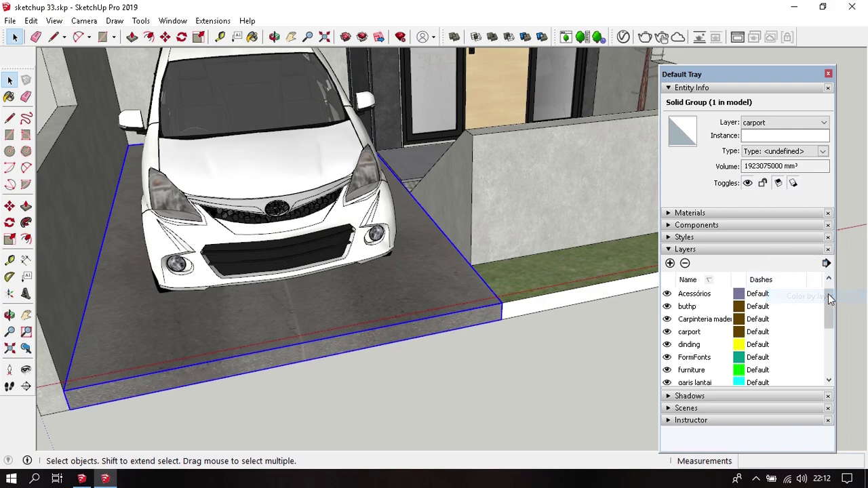
scroll(373, 325, down, 3)
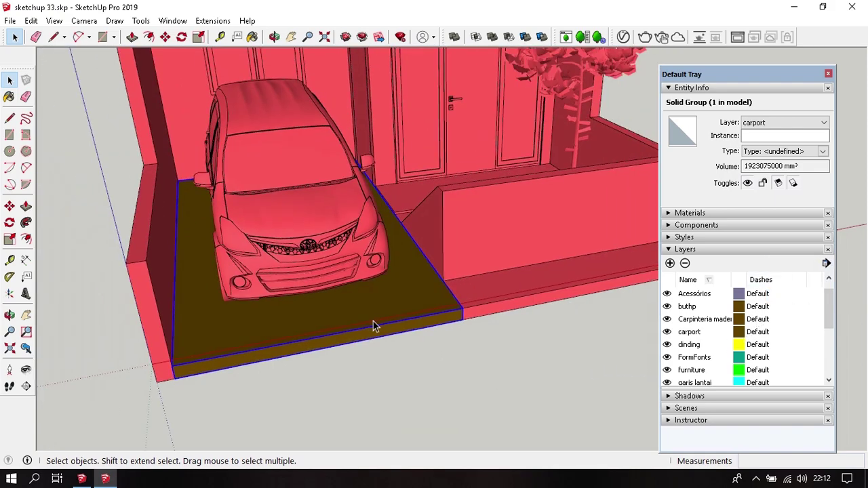
scroll(398, 310, down, 2)
middle_drag(399, 309, 392, 319)
scroll(396, 322, up, 2)
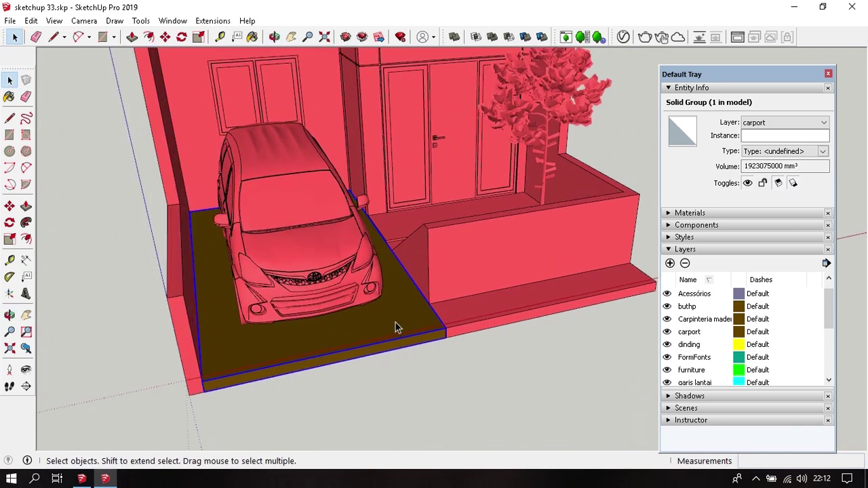
click(429, 369)
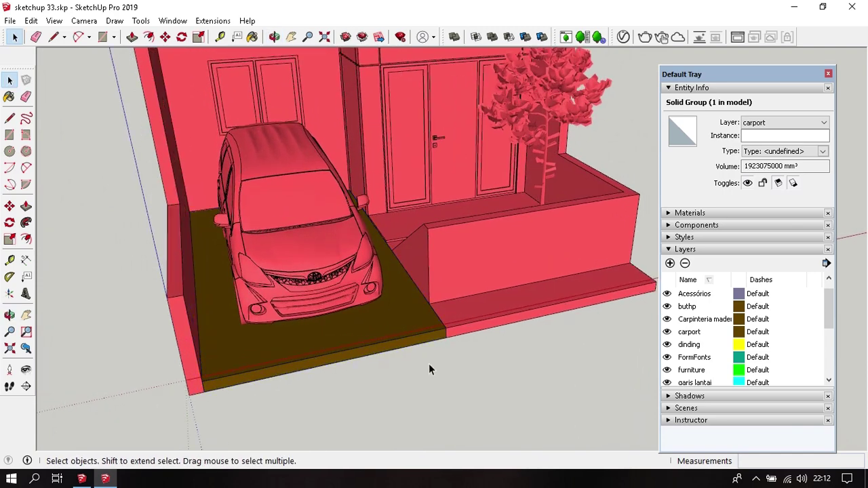
- Orbit up over the carport and car to view the house roof from above
scroll(456, 303, up, 1)
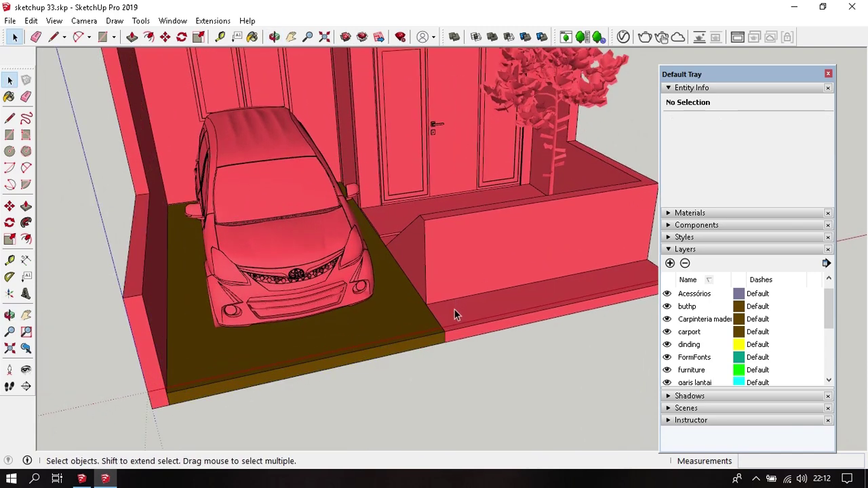
mouse_move(454, 309)
middle_down()
mouse_move(456, 367)
mouse_move(426, 333)
middle_up()
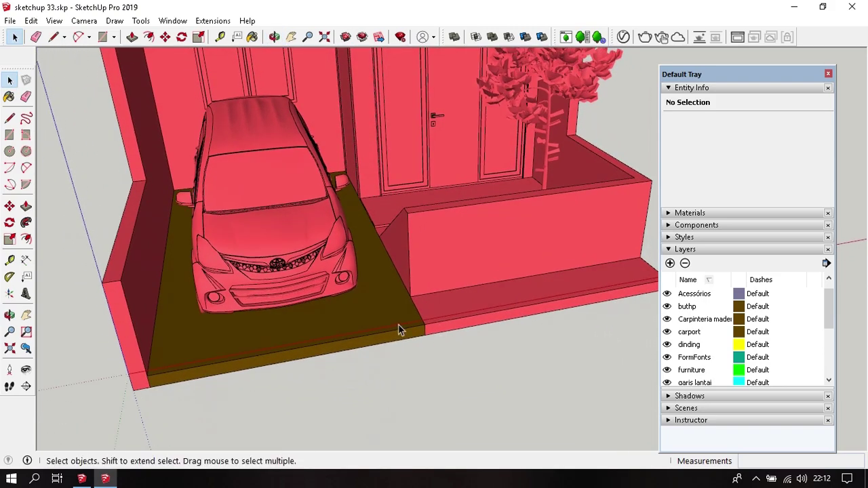
scroll(423, 363, down, 1)
scroll(423, 363, down, 1)
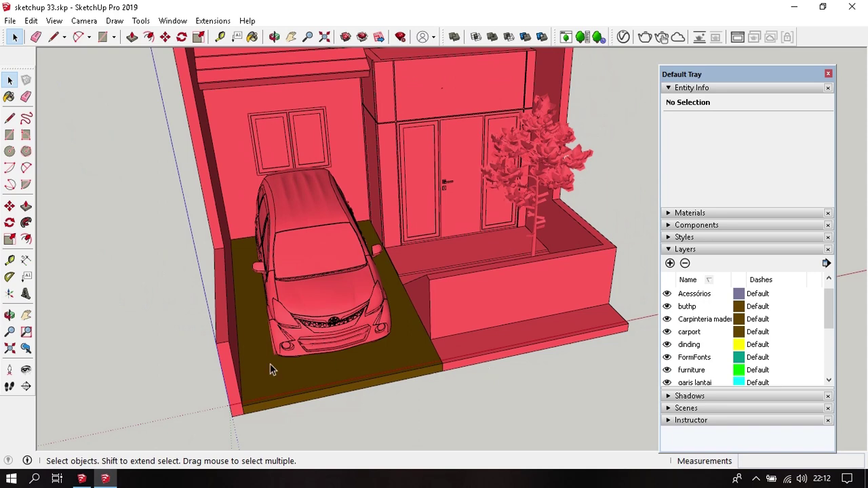
middle_drag(270, 365, 354, 393)
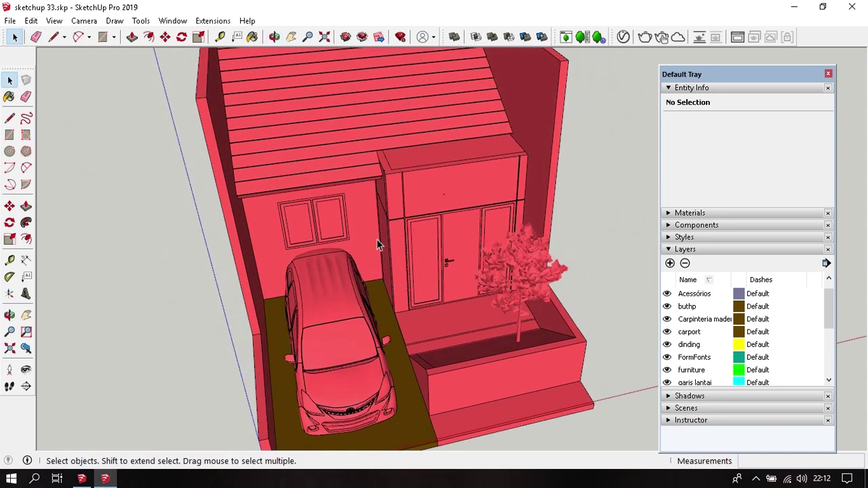
middle_drag(377, 253, 402, 360)
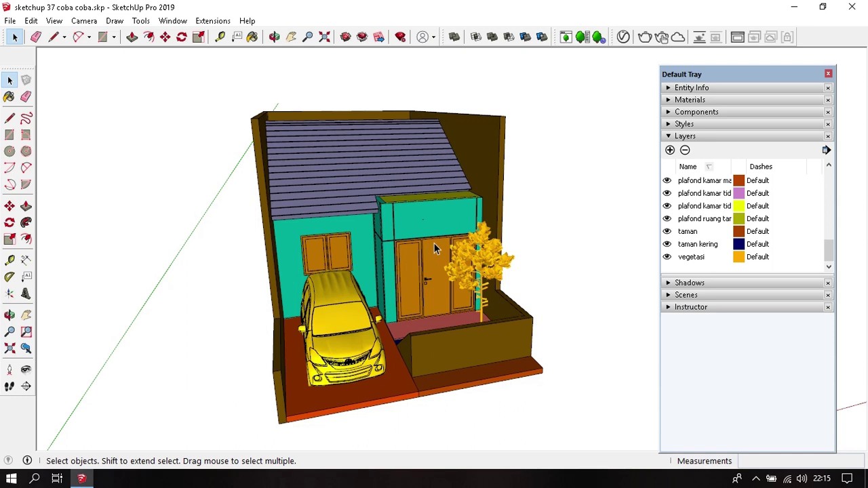
click(405, 382)
click(462, 378)
key(Escape)
click(493, 146)
key(Escape)
scroll(707, 228, up, 2)
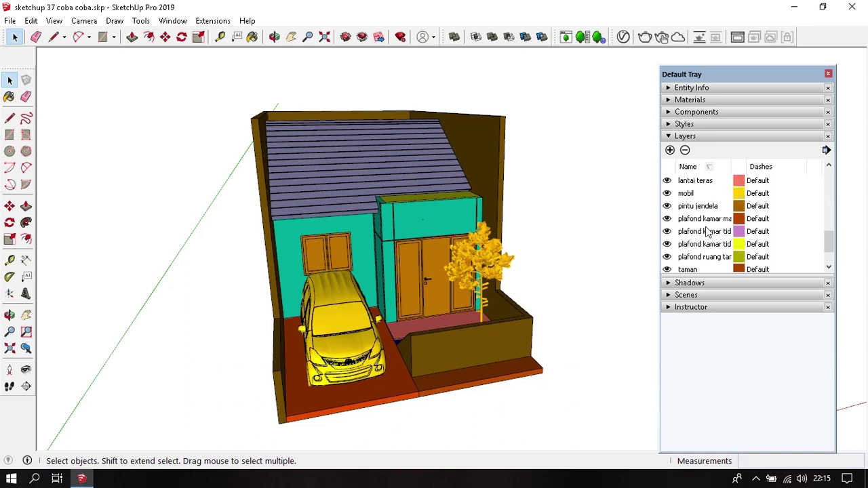
scroll(707, 231, up, 2)
scroll(707, 232, up, 2)
scroll(705, 244, up, 2)
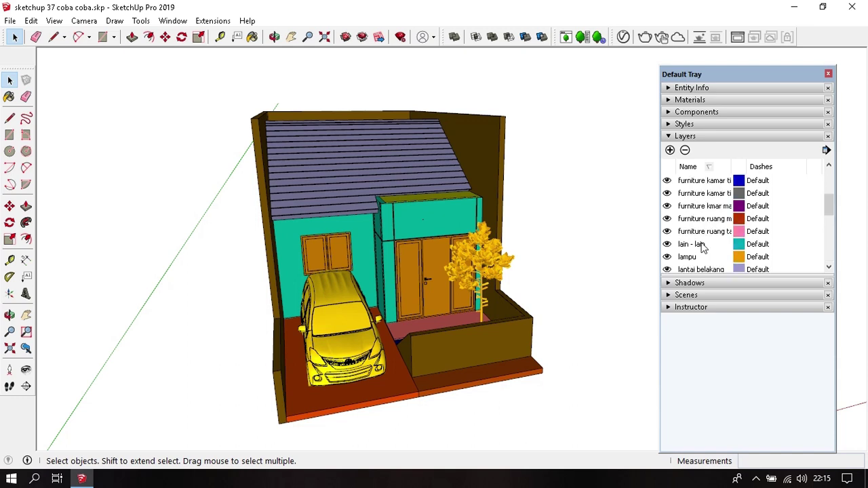
scroll(718, 237, up, 2)
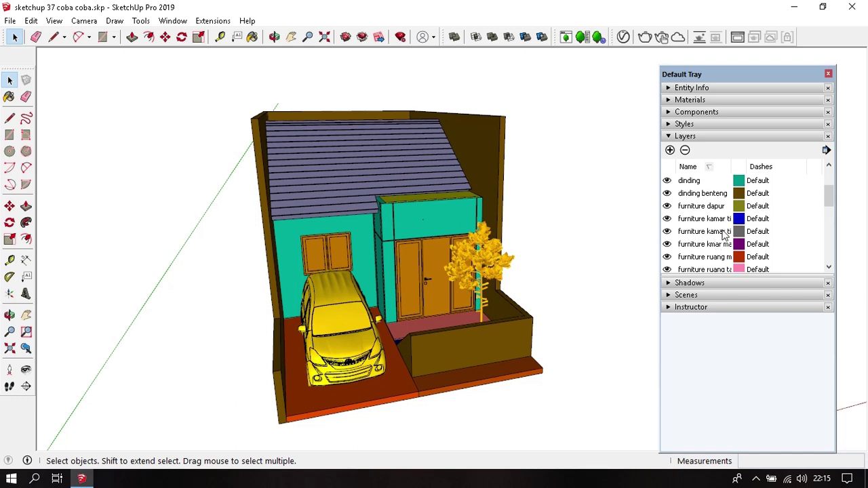
scroll(723, 234, up, 2)
scroll(723, 236, up, 1)
scroll(719, 237, down, 2)
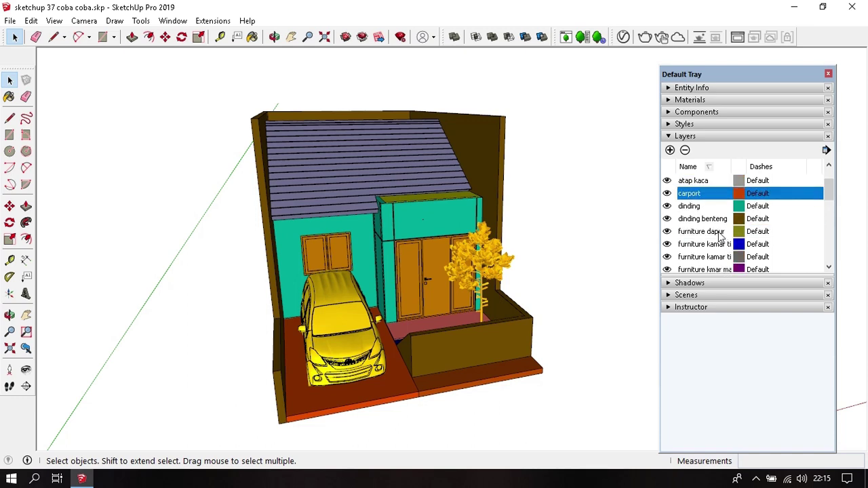
scroll(720, 234, down, 1)
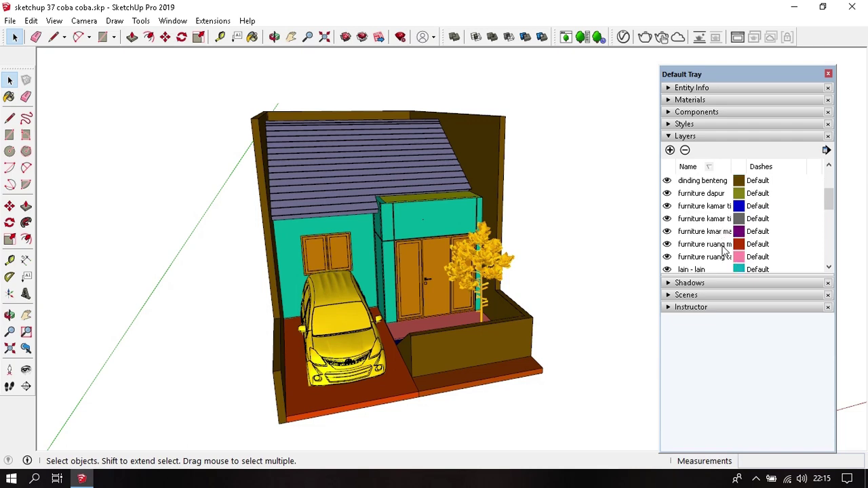
- Hide the front wall group to look inside the house
click(401, 215)
scroll(401, 216, up, 2)
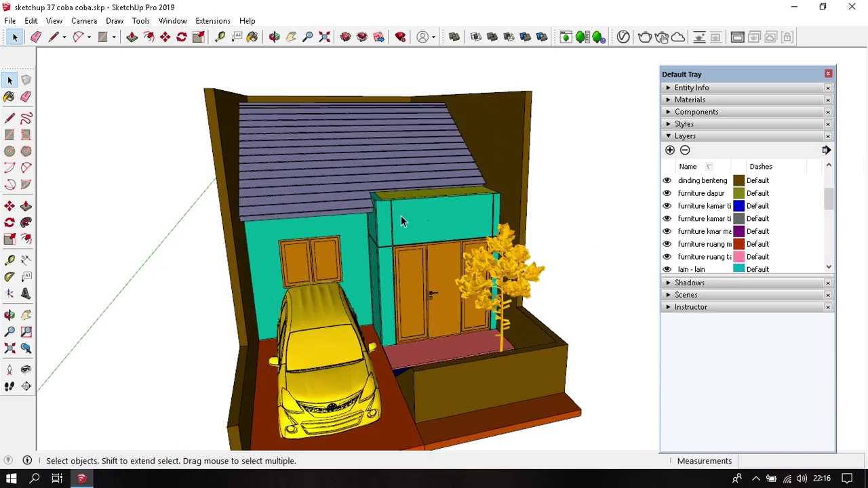
scroll(435, 218, up, 2)
right_click(444, 212)
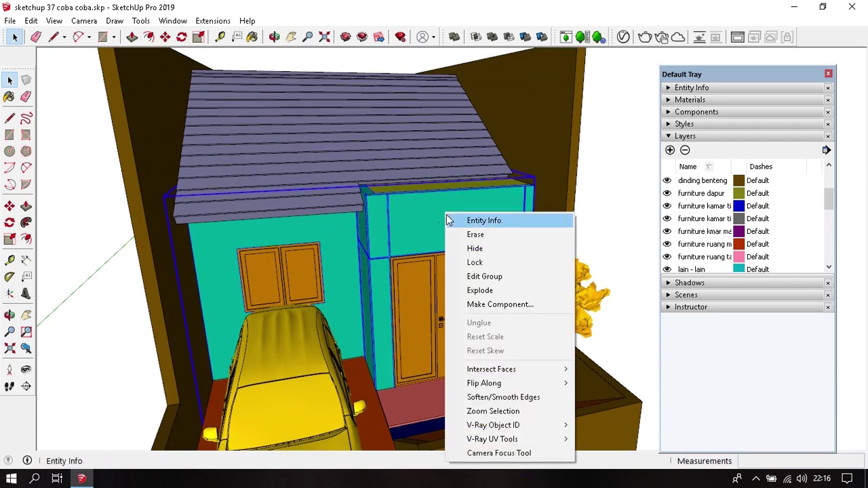
click(475, 249)
mouse_move(452, 277)
middle_down()
mouse_move(411, 261)
mouse_move(451, 251)
middle_up()
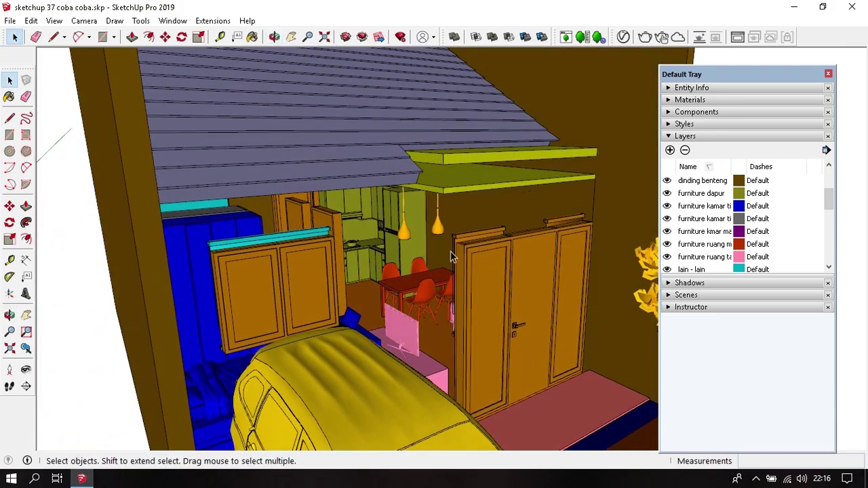
scroll(425, 270, up, 2)
scroll(425, 270, down, 2)
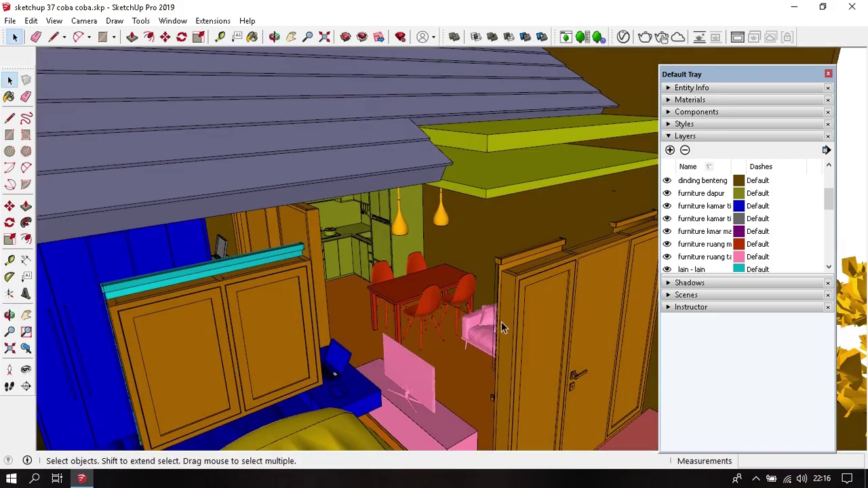
scroll(484, 296, down, 5)
middle_drag(484, 297, 441, 285)
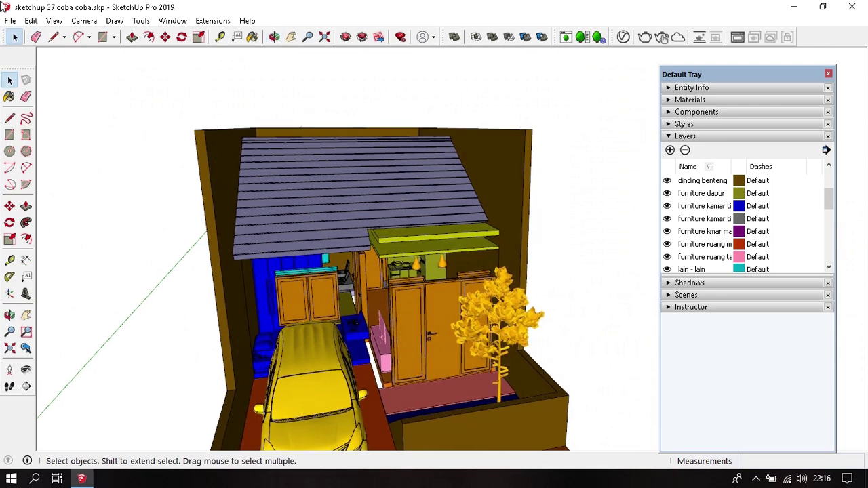
- Unhide all hidden geometry and orbit to check the left wall
click(31, 20)
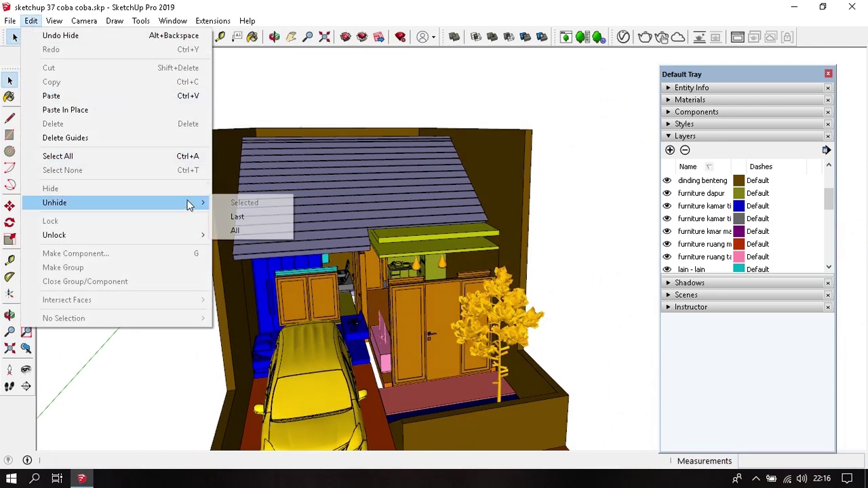
click(242, 228)
scroll(406, 191, down, 2)
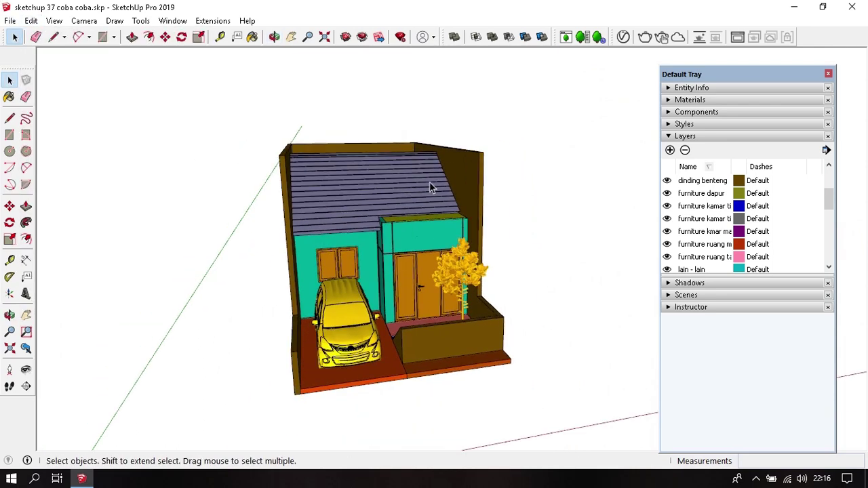
scroll(426, 182, up, 1)
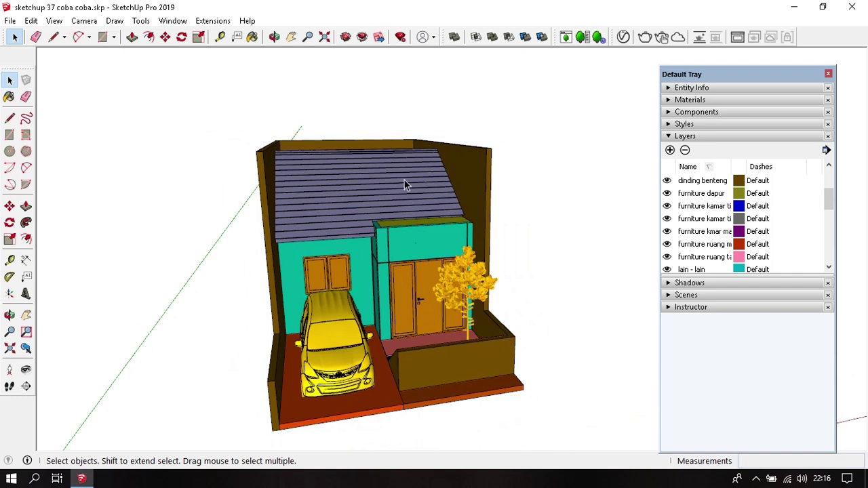
middle_drag(405, 184, 433, 202)
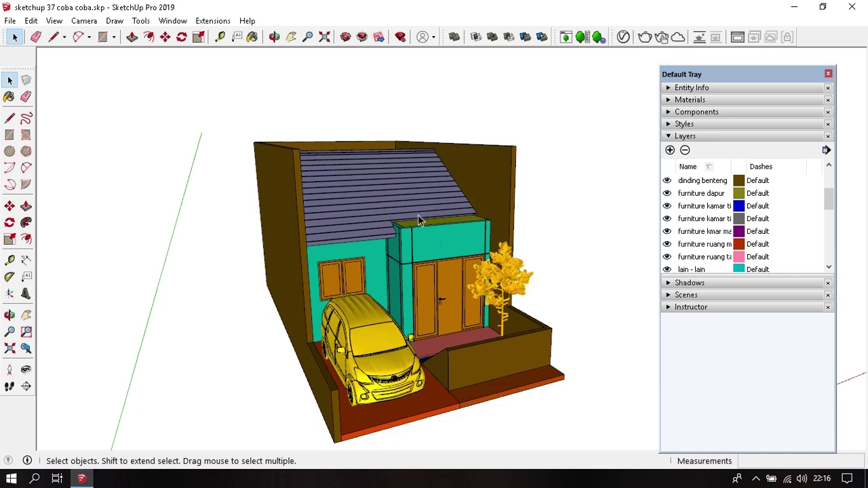
scroll(412, 285, down, 1)
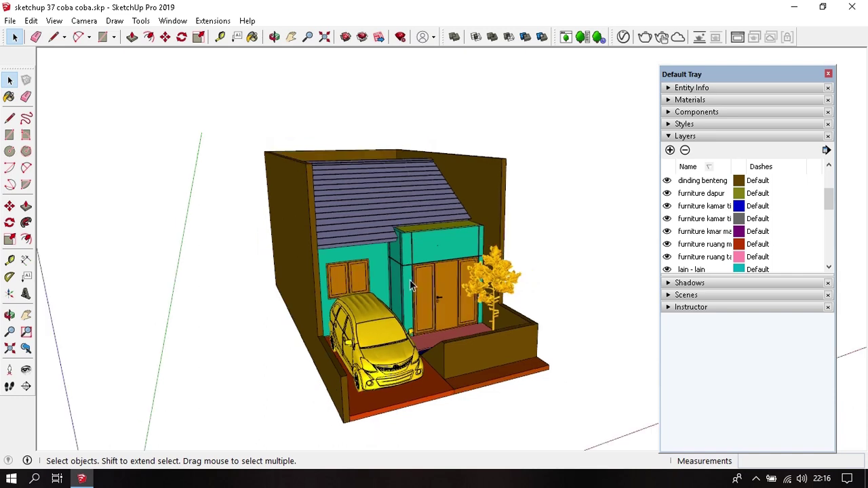
scroll(412, 286, down, 1)
scroll(412, 285, down, 1)
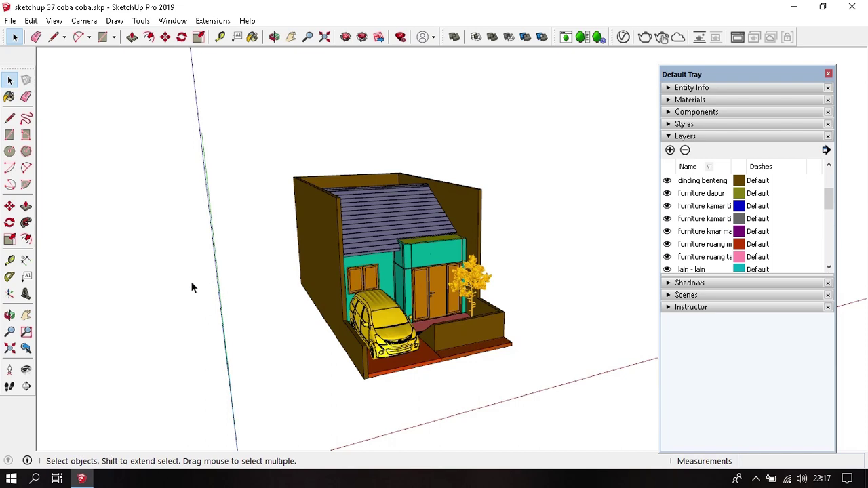
scroll(488, 186, up, 2)
scroll(479, 209, up, 2)
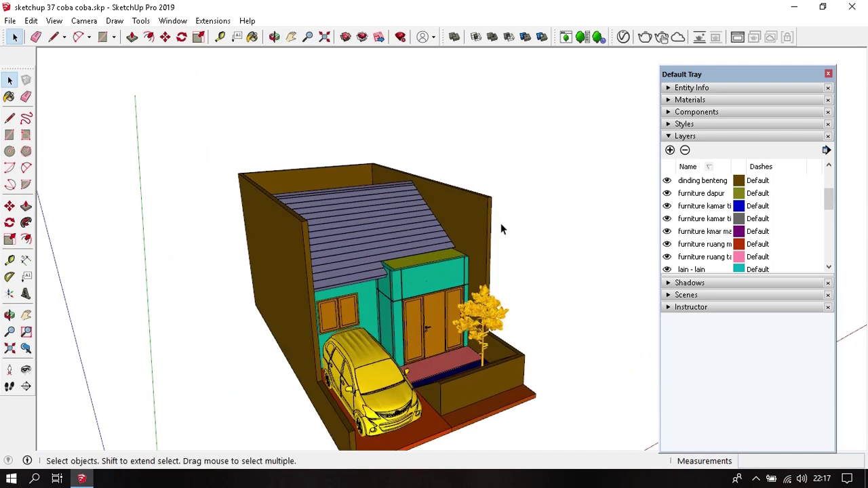
mouse_move(400, 223)
middle_down()
mouse_move(391, 197)
mouse_move(456, 264)
middle_up()
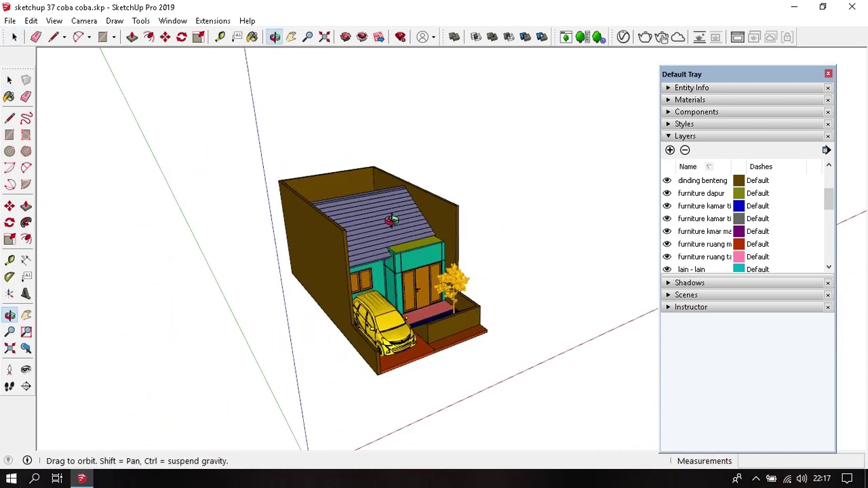
scroll(459, 364, up, 2)
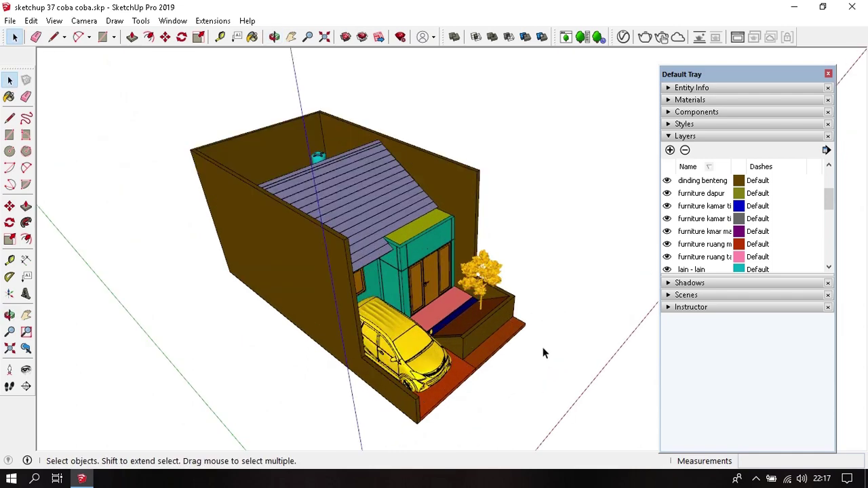
mouse_move(544, 352)
middle_down()
mouse_move(464, 283)
mouse_move(490, 278)
middle_up()
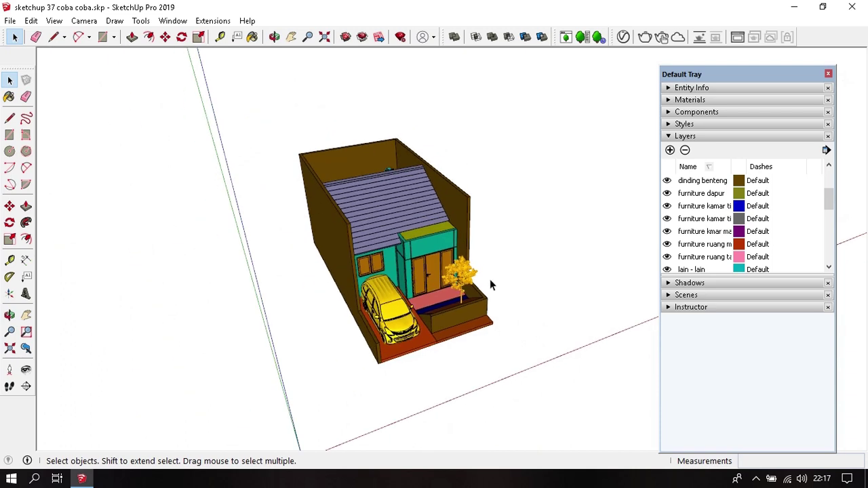
scroll(491, 281, down, 2)
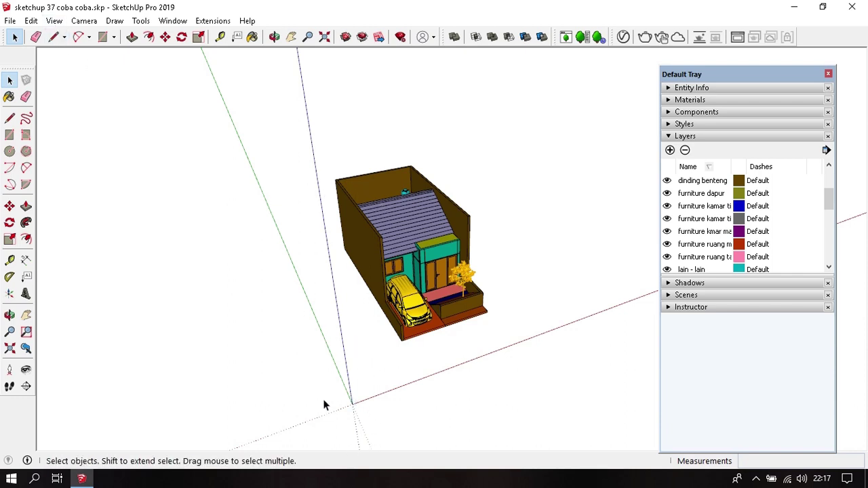
- Turn off the drawing axes from the View menu
click(53, 21)
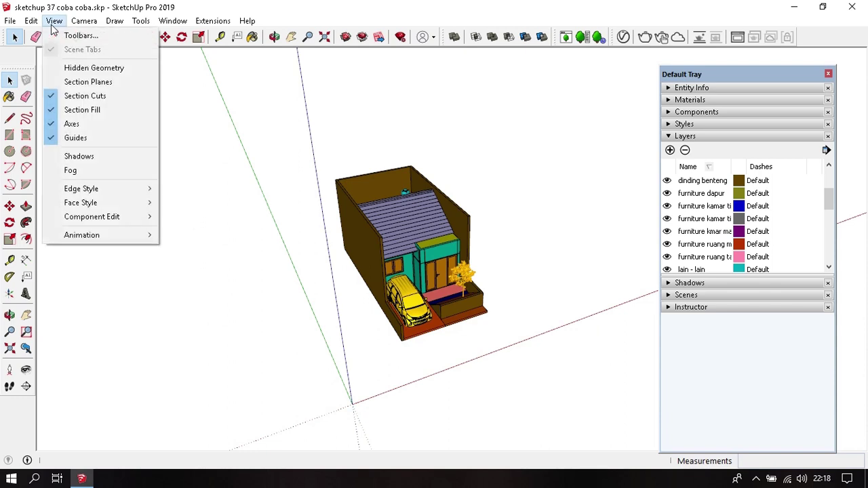
click(94, 124)
middle_drag(451, 368, 294, 278)
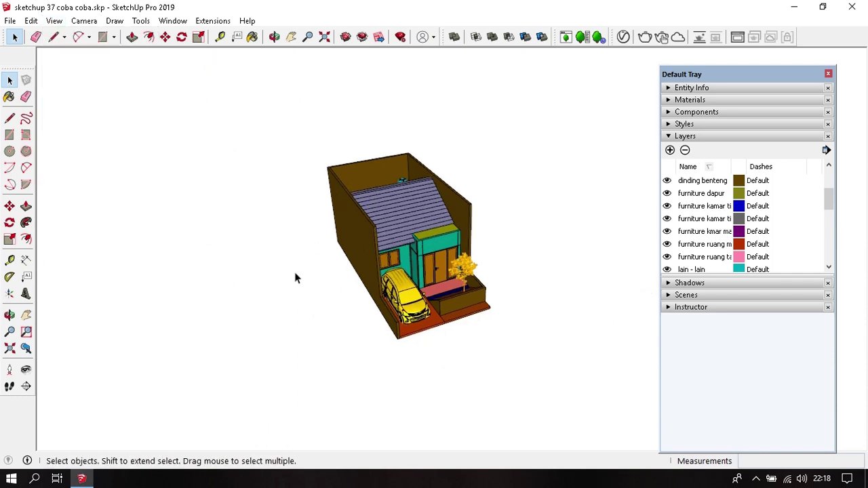
mouse_move(304, 363)
middle_down()
mouse_move(409, 402)
mouse_move(566, 284)
middle_up()
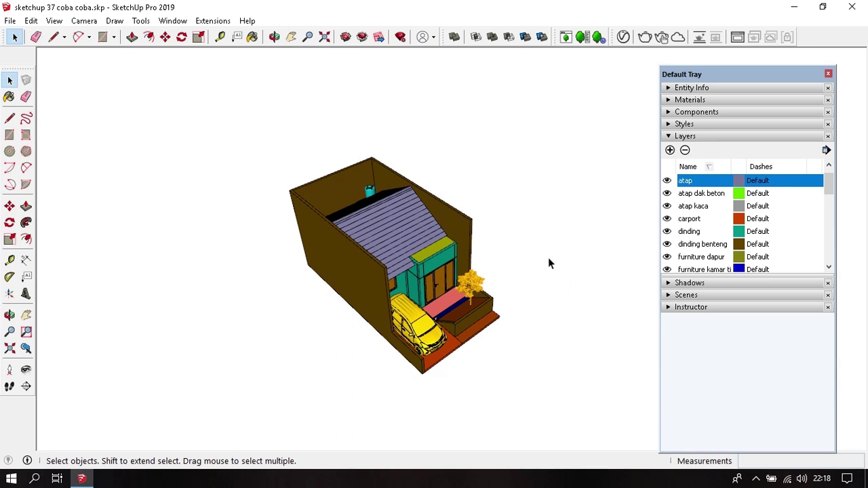
- Switch the camera to the standard Iso view with Parallel Projection
click(93, 24)
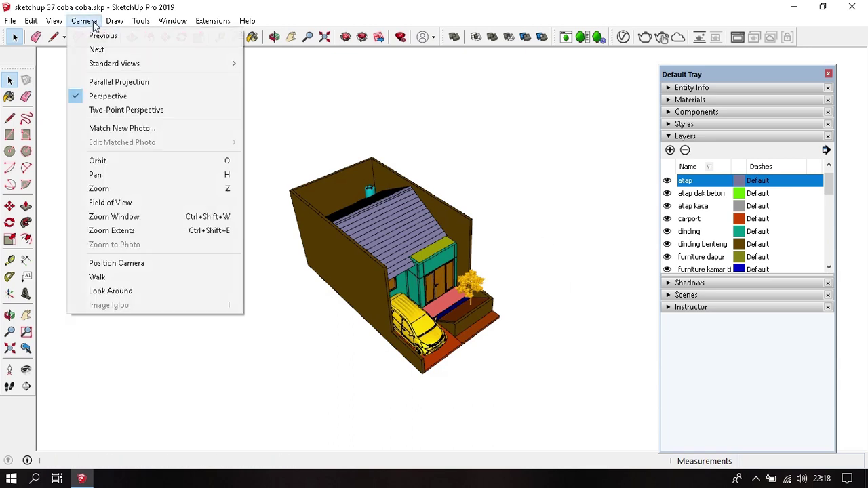
mouse_move(114, 63)
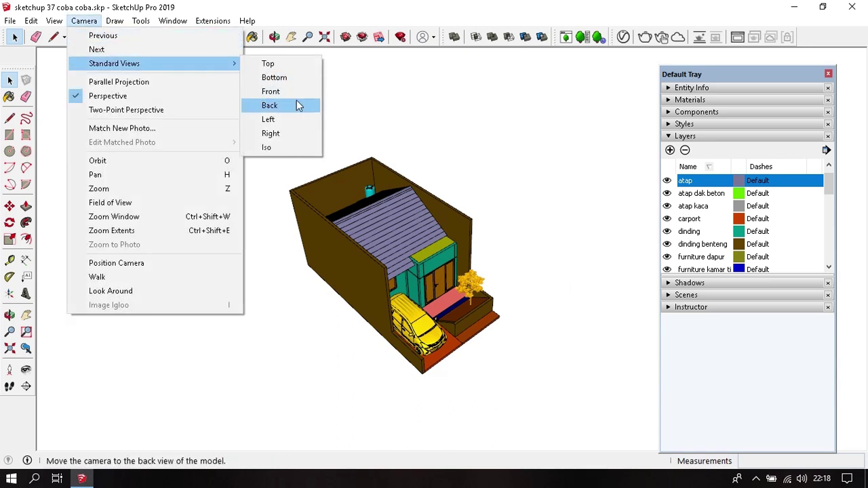
click(304, 148)
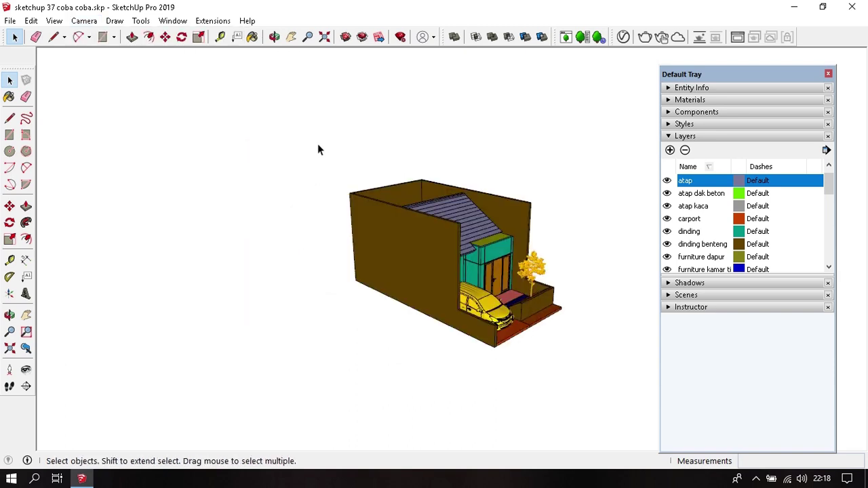
click(78, 24)
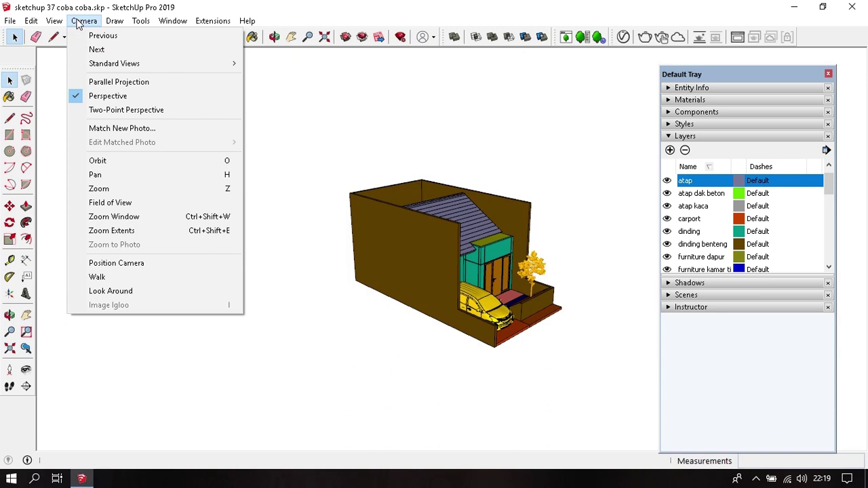
click(118, 82)
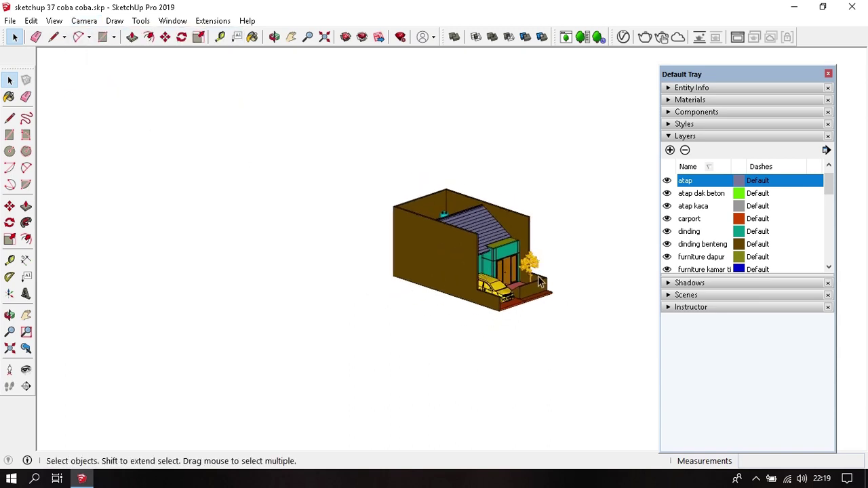
scroll(539, 264, up, 2)
scroll(539, 278, up, 3)
scroll(292, 206, up, 2)
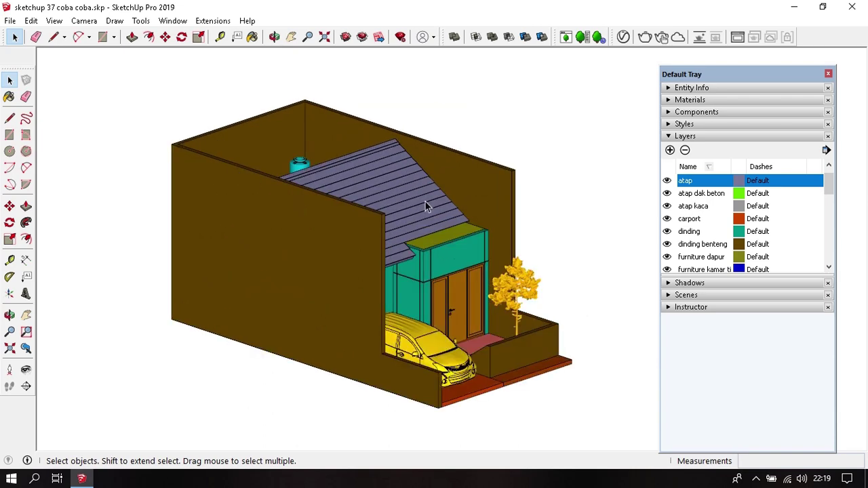
- Orbit around the house, then snap back to the standard Iso view
mouse_move(419, 225)
middle_down()
mouse_move(407, 264)
mouse_move(372, 196)
middle_up()
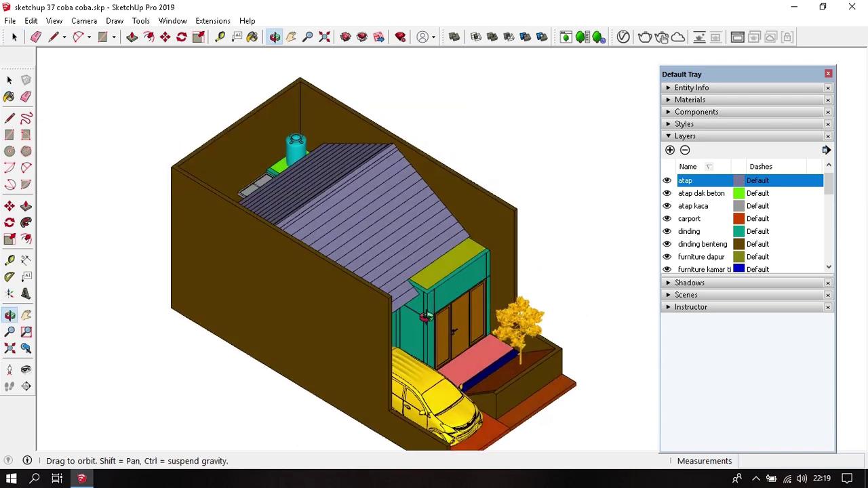
scroll(372, 204, down, 2)
scroll(375, 224, down, 1)
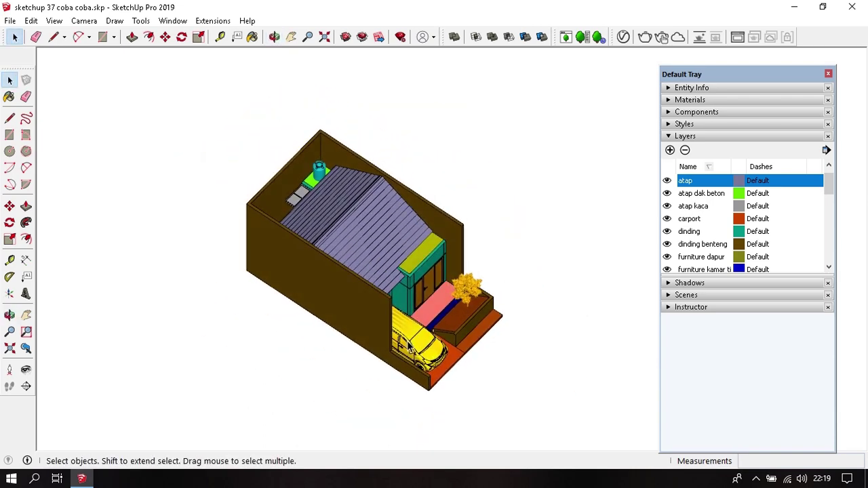
scroll(416, 353, up, 2)
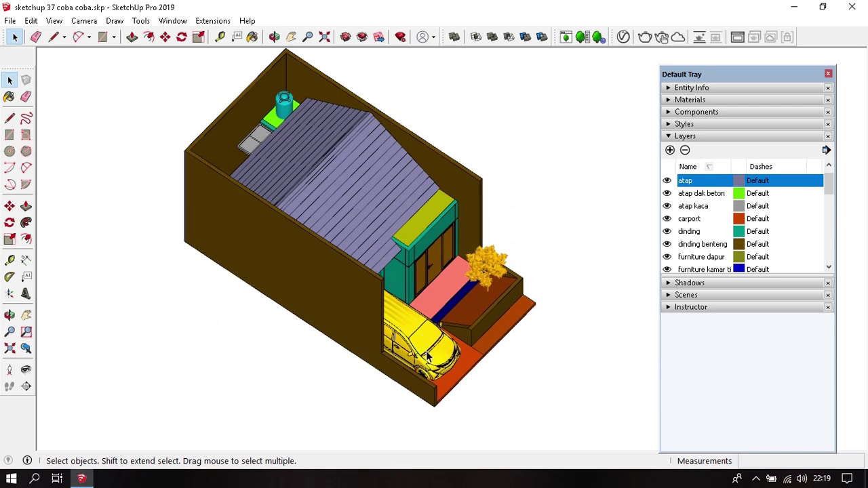
scroll(471, 343, down, 1)
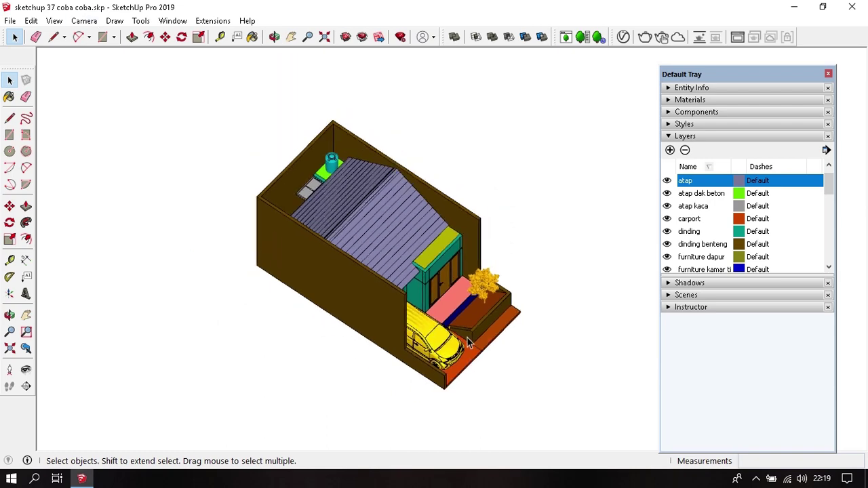
middle_drag(471, 343, 124, 299)
middle_drag(406, 236, 359, 189)
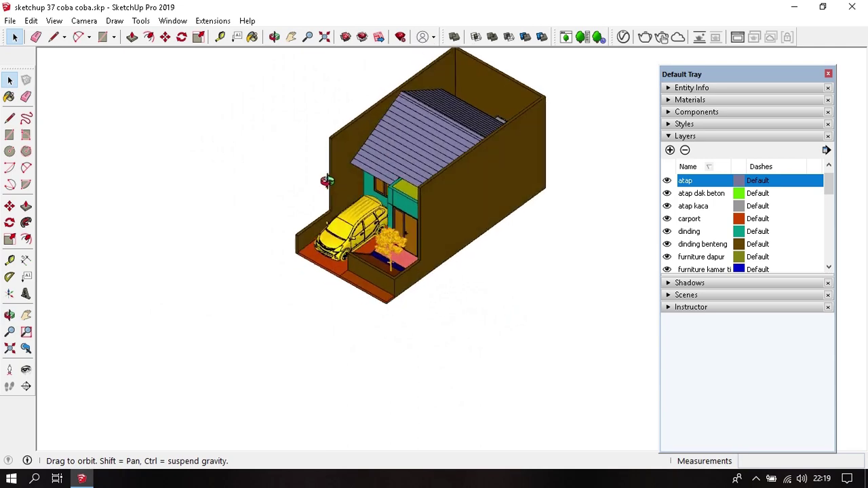
mouse_move(354, 291)
middle_down()
mouse_move(319, 252)
mouse_move(585, 246)
mouse_move(434, 224)
middle_up()
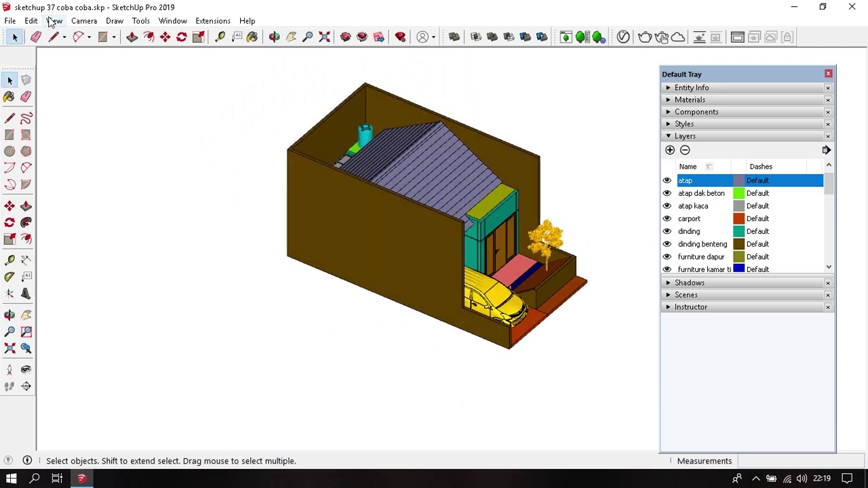
click(84, 21)
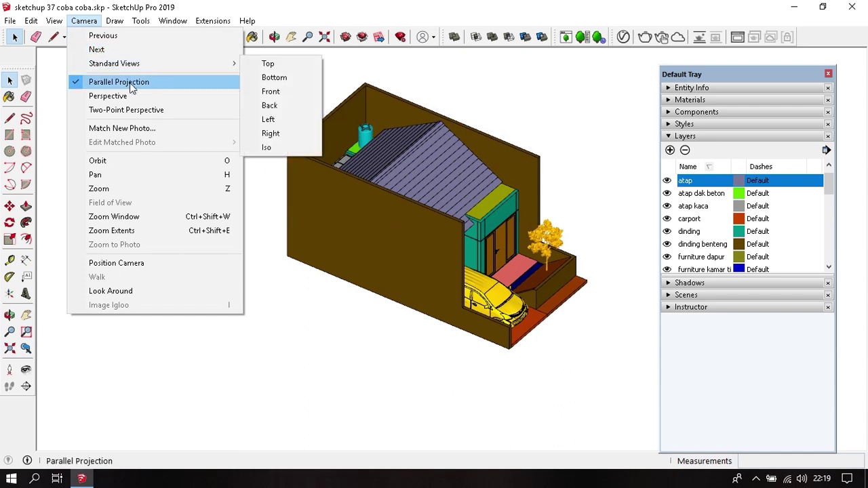
mouse_move(114, 63)
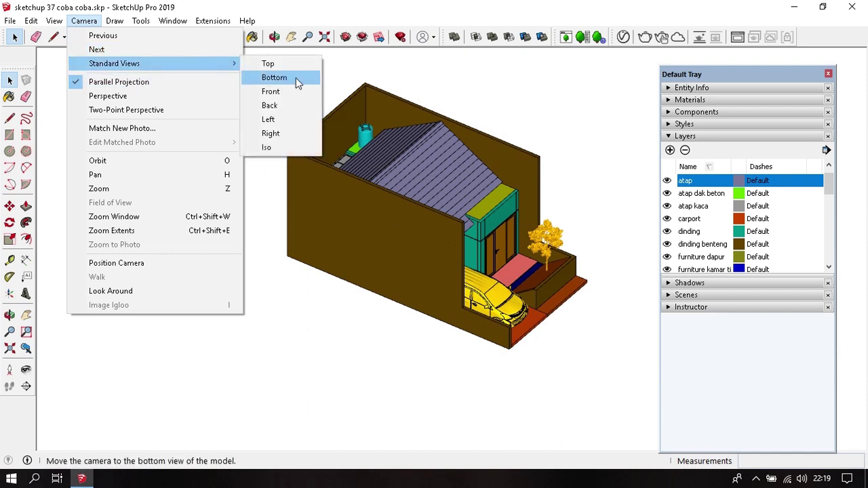
click(266, 147)
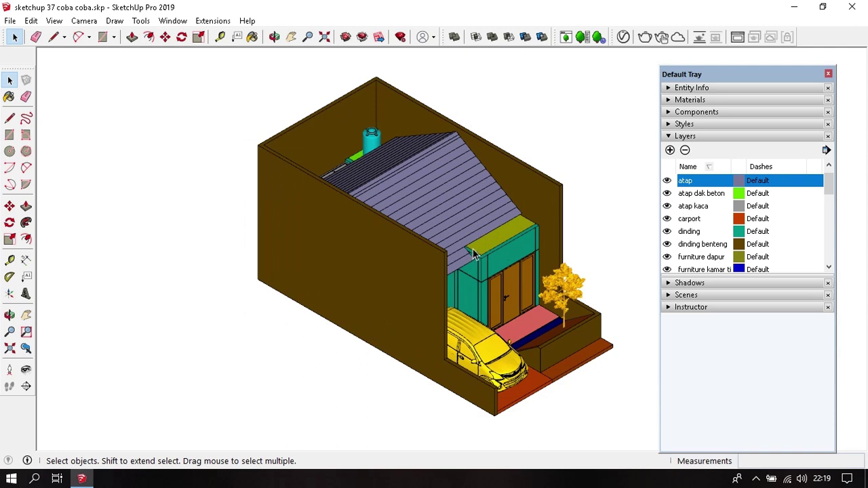
- Hide the atap roof layers, carport, dinding walls and the first furniture layers
scroll(686, 224, up, 1)
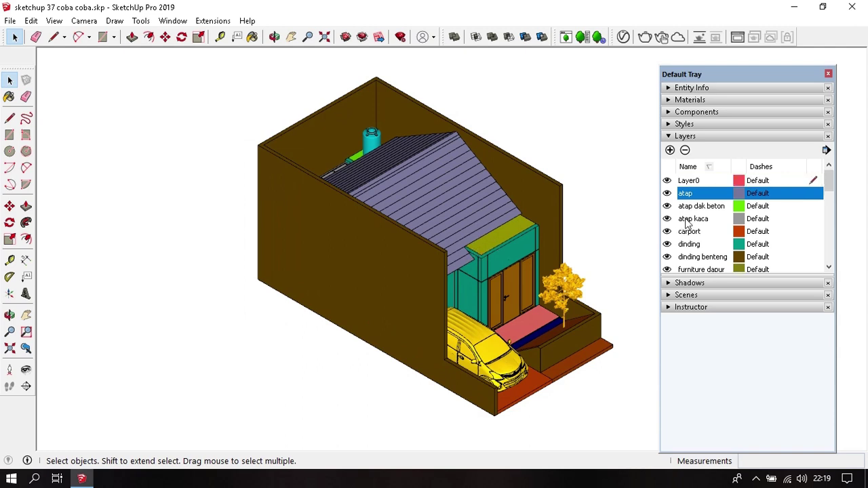
click(667, 193)
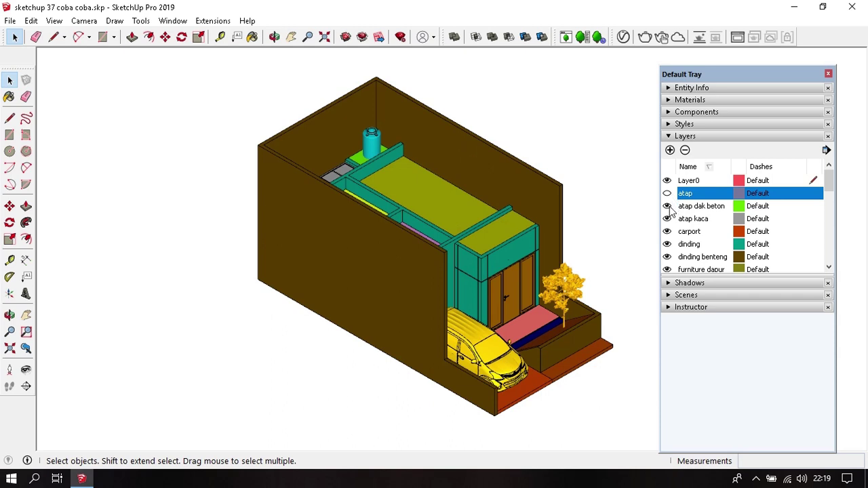
click(667, 206)
click(667, 219)
click(667, 231)
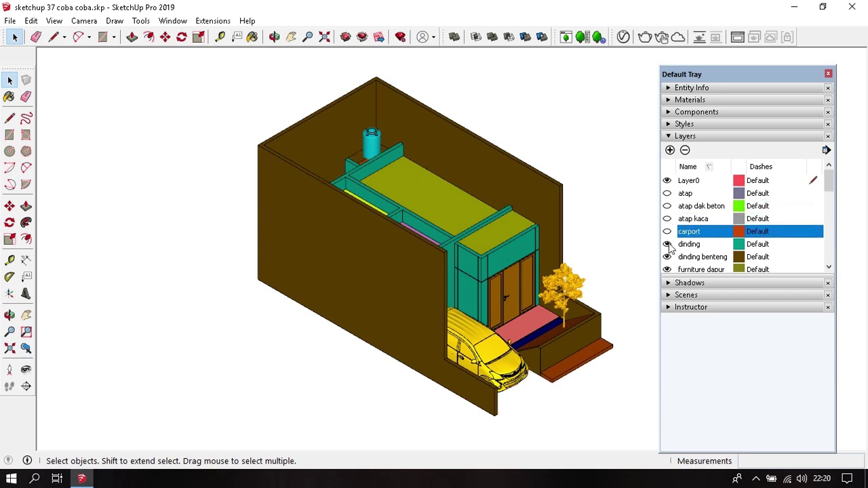
click(667, 244)
scroll(668, 227, down, 6)
scroll(671, 233, up, 3)
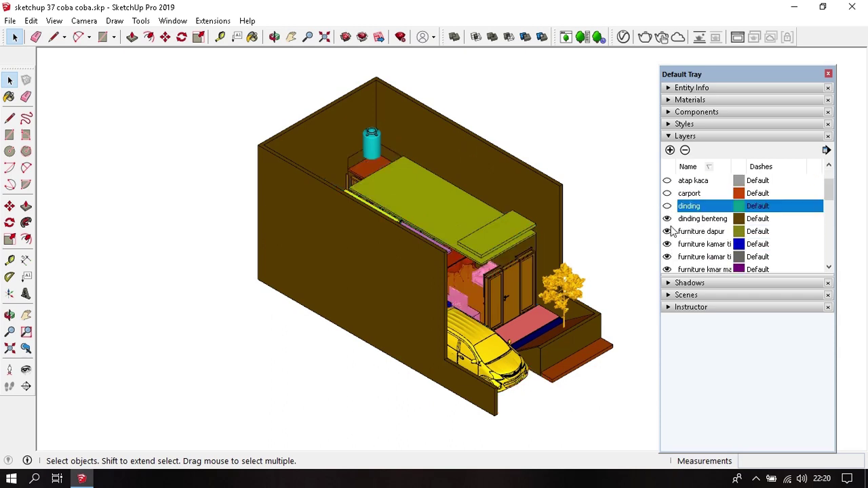
click(667, 218)
click(667, 231)
click(667, 244)
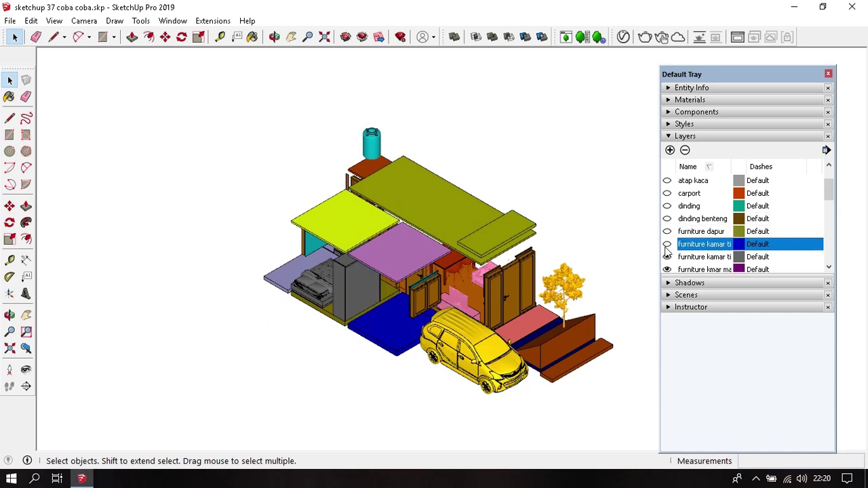
scroll(682, 231, down, 3)
click(668, 218)
click(667, 231)
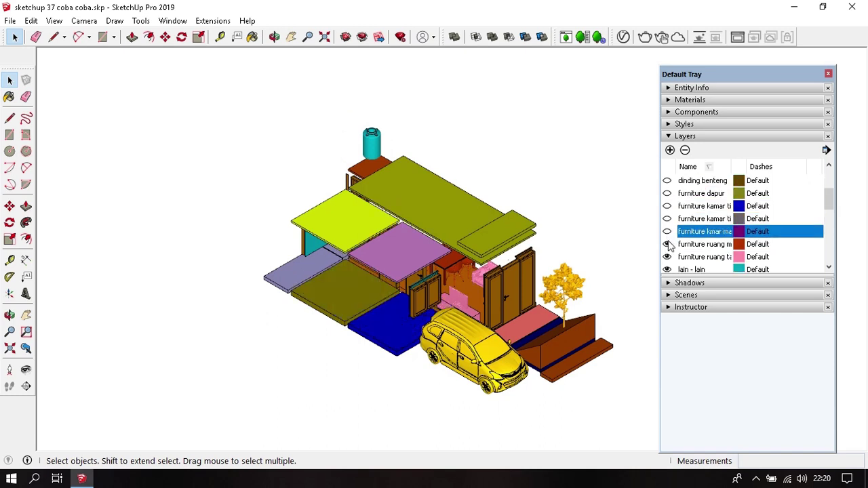
click(667, 245)
- Hide the living-room furniture, lain - lain, lampu and all lantai floor layers
scroll(682, 204, down, 3)
click(668, 218)
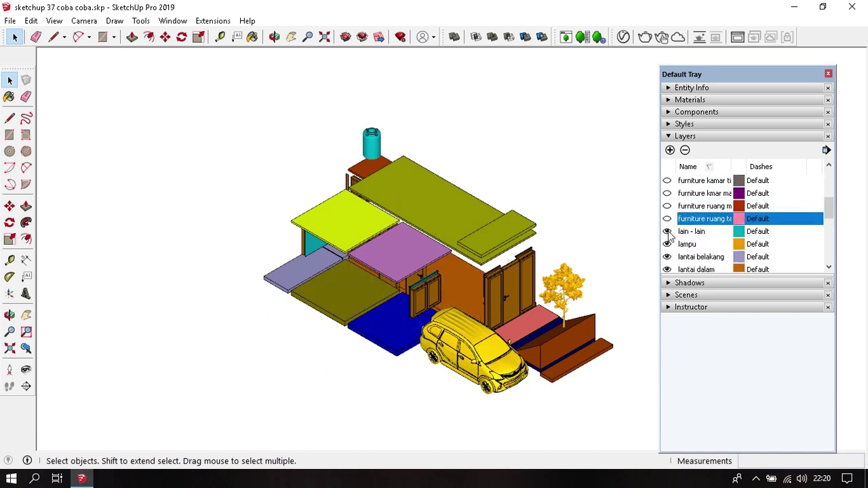
click(667, 231)
click(667, 244)
click(667, 257)
scroll(671, 258, down, 3)
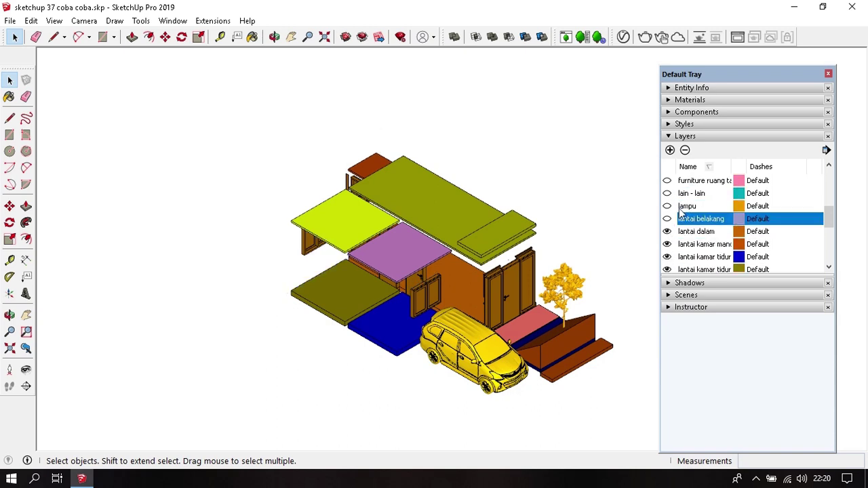
click(668, 231)
click(667, 245)
click(667, 257)
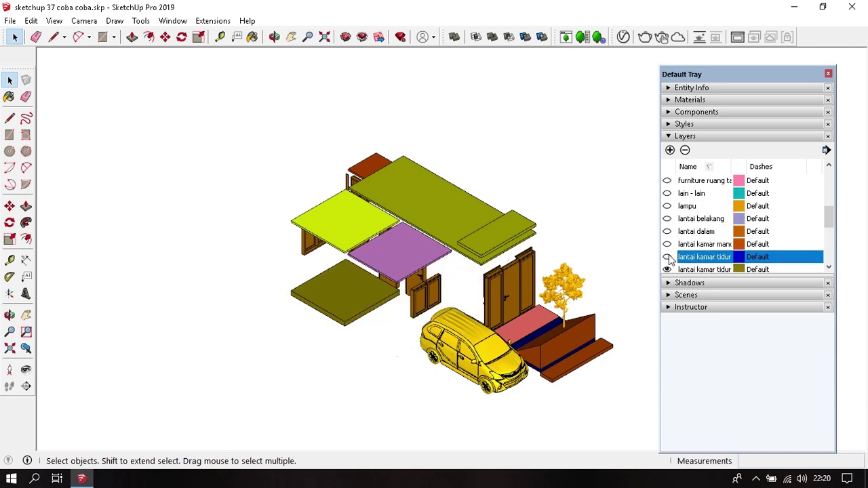
scroll(671, 224, down, 3)
click(667, 231)
click(667, 244)
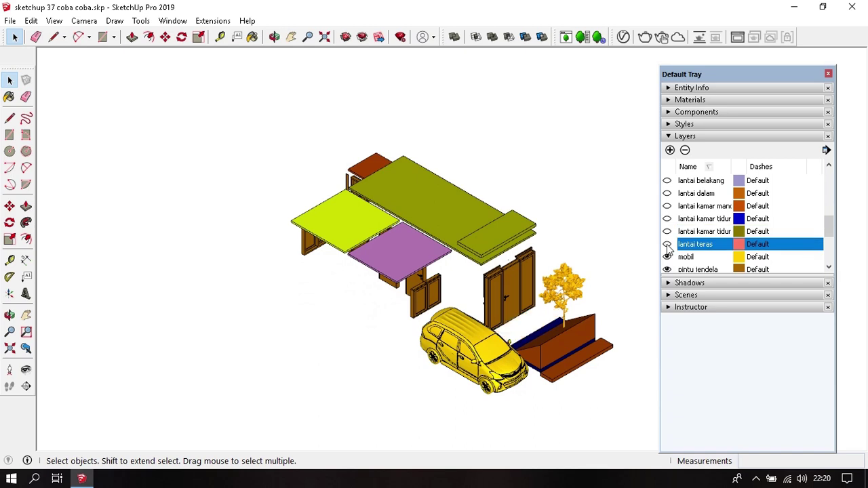
- Hide the mobil, pintu jendela, ceiling slabs, taman, taman kering and vegetasi layers
scroll(668, 240, down, 3)
click(667, 218)
click(667, 232)
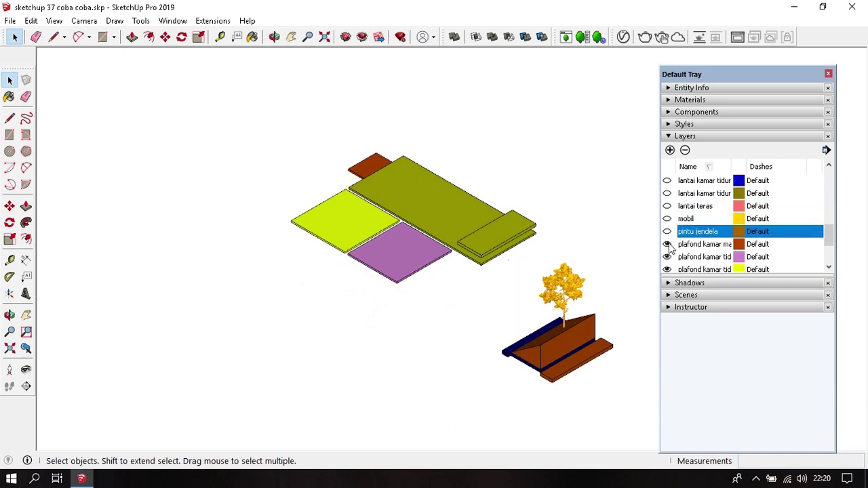
click(668, 245)
scroll(668, 244, down, 3)
click(667, 219)
click(667, 231)
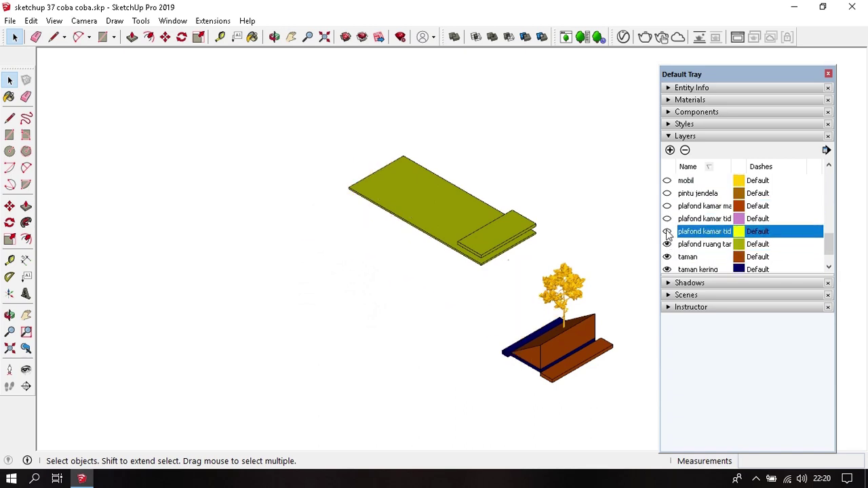
click(667, 244)
click(667, 257)
scroll(669, 257, down, 2)
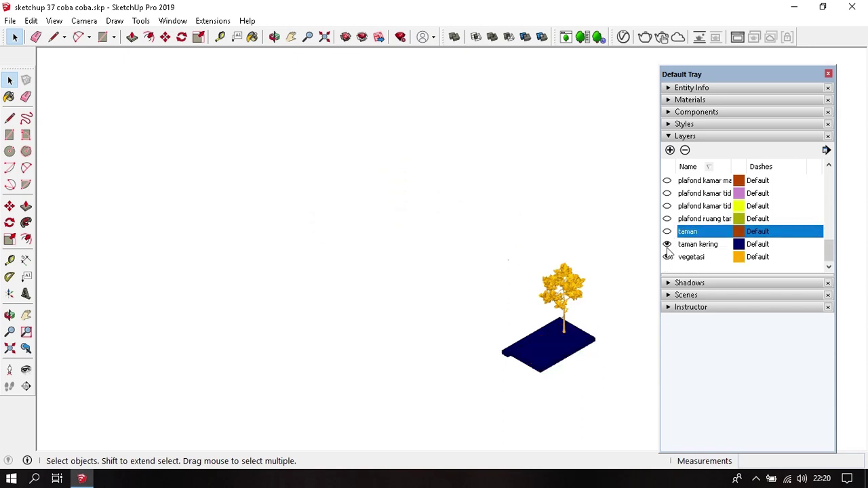
click(667, 244)
click(667, 257)
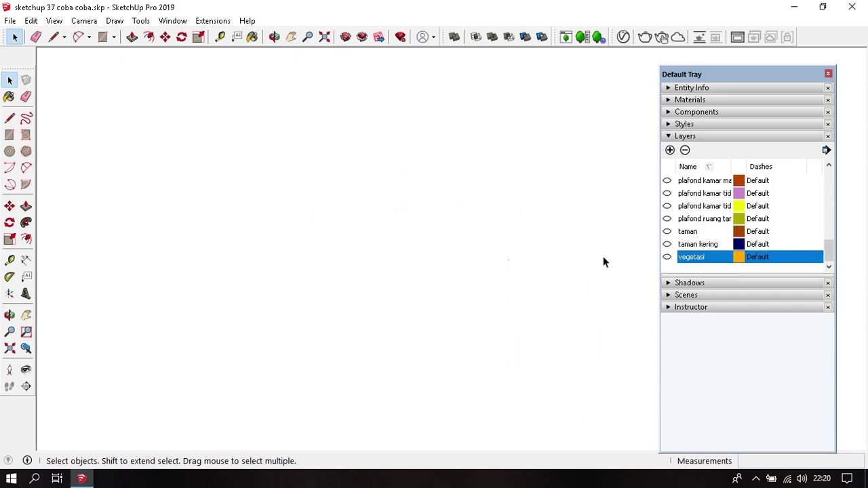
- Add a new scene, Scene 1, from the empty view
click(54, 20)
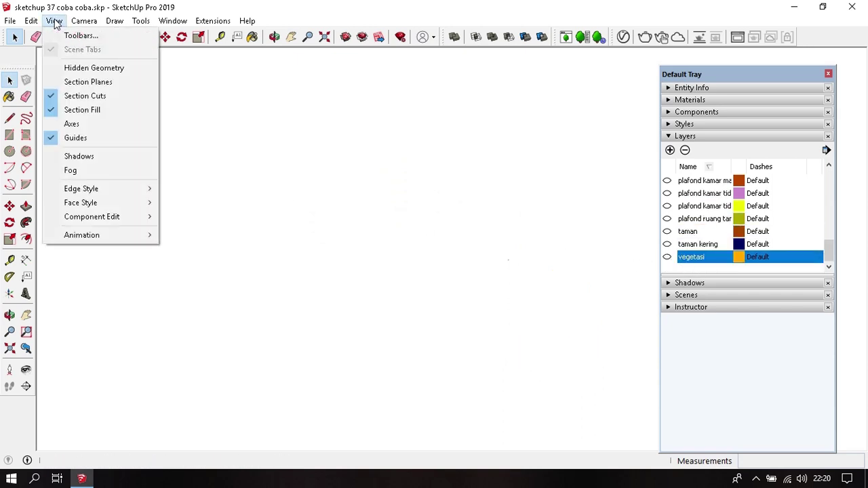
click(207, 235)
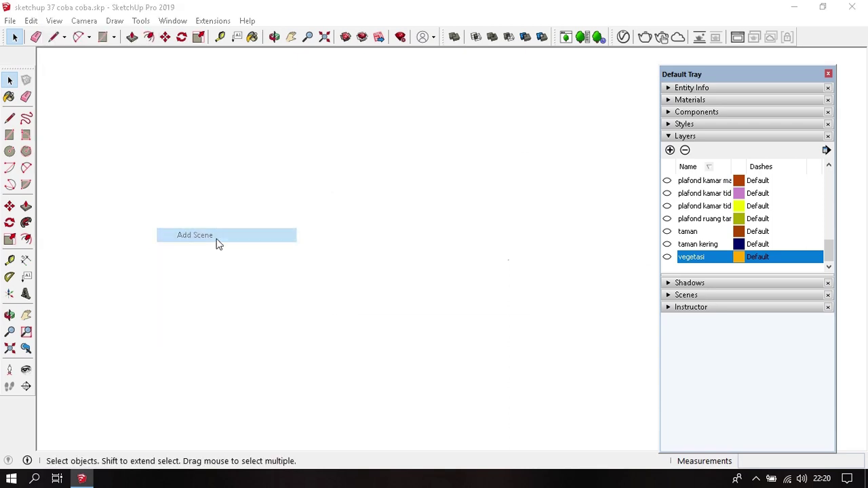
click(453, 297)
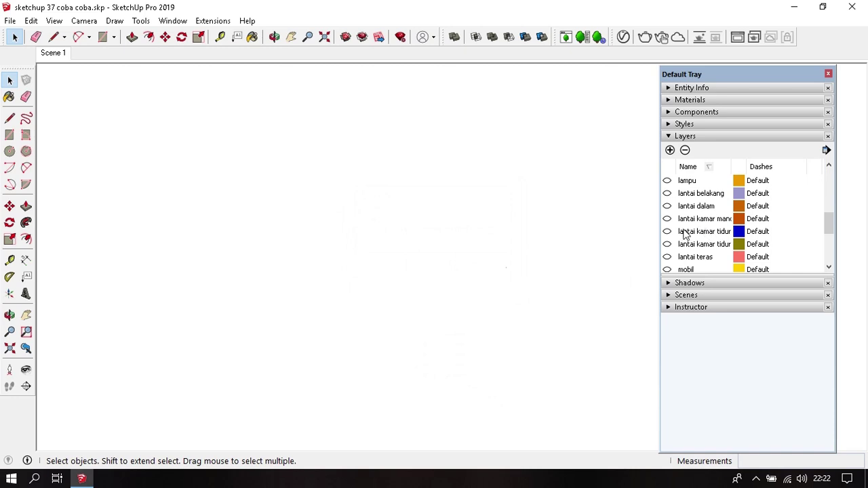
- Show the carport layer again and turn off Color by Layer
scroll(685, 234, down, 1)
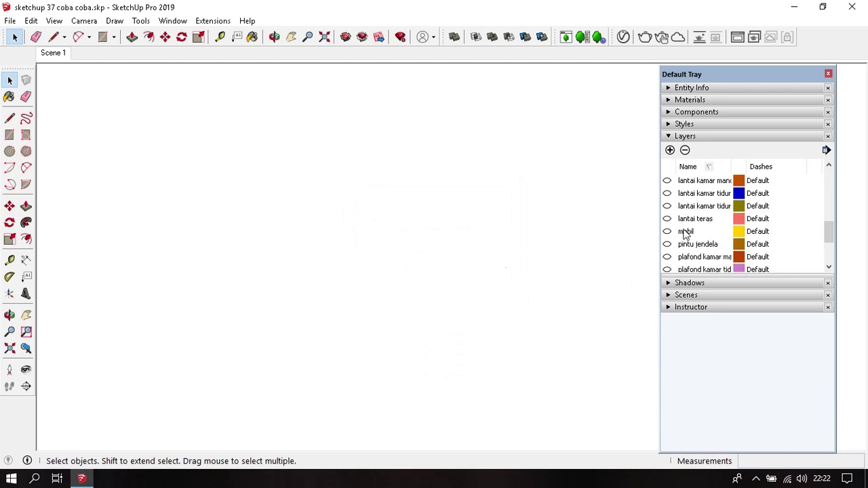
scroll(685, 234, up, 3)
scroll(684, 234, up, 1)
scroll(678, 234, up, 1)
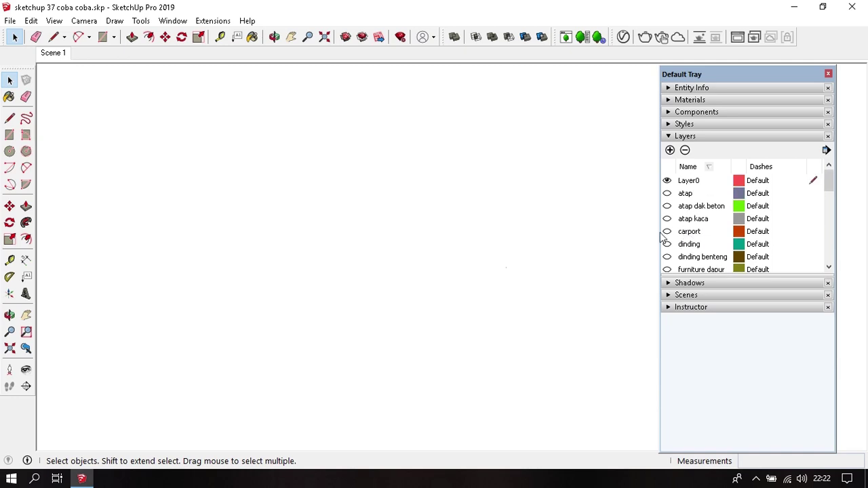
click(666, 231)
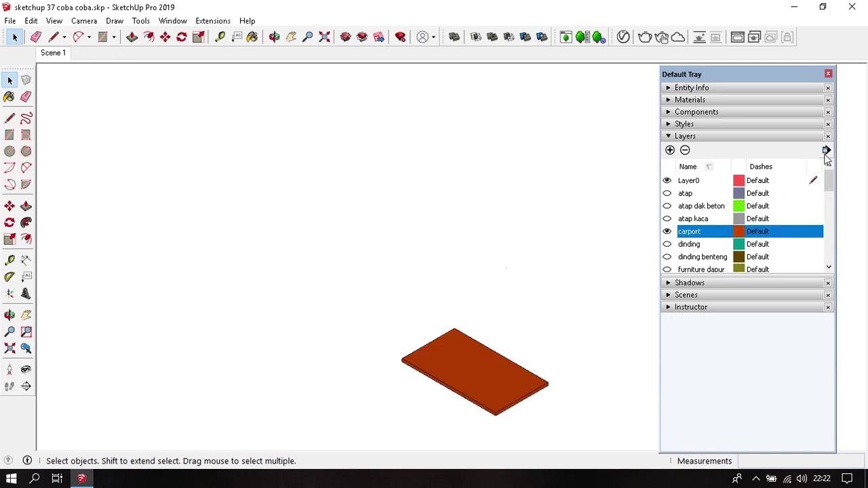
click(826, 151)
click(820, 183)
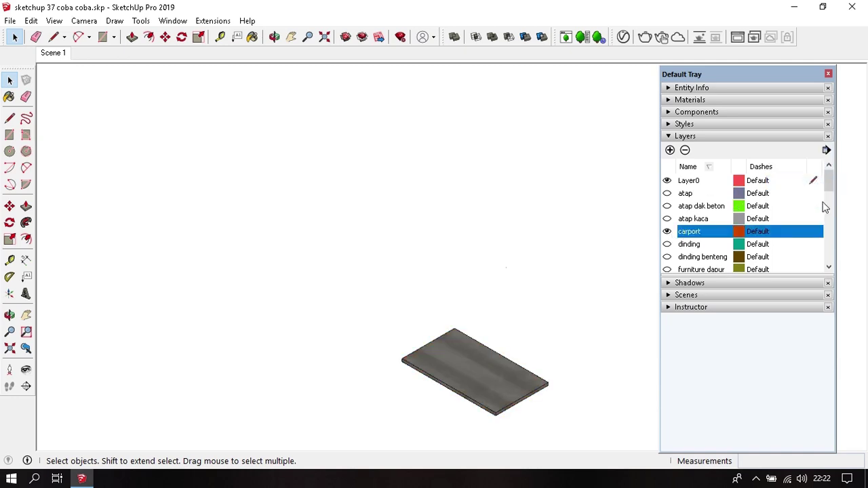
- Add Scene 2 with the carport, Scene 3 with taman, and Scene 4 with taman kering
click(54, 21)
mouse_move(81, 235)
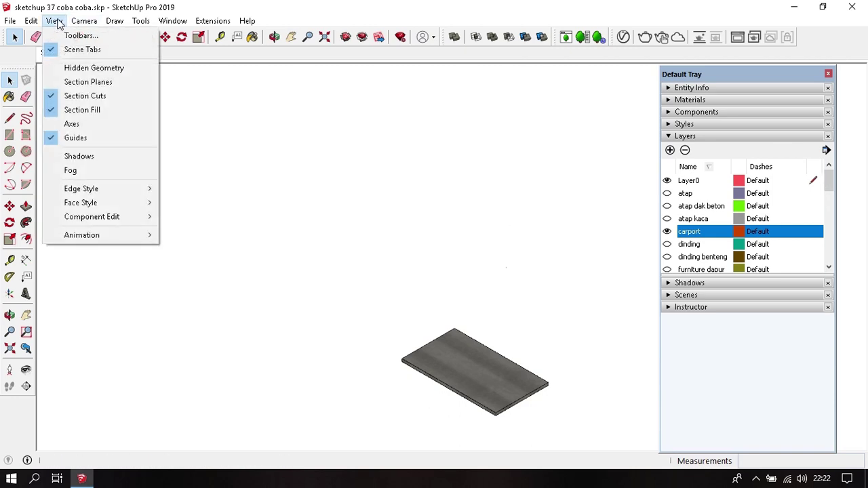
click(172, 236)
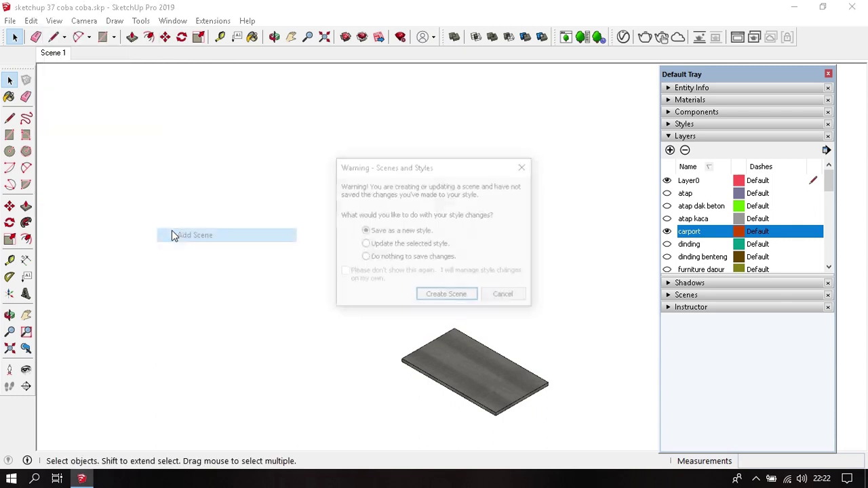
click(449, 296)
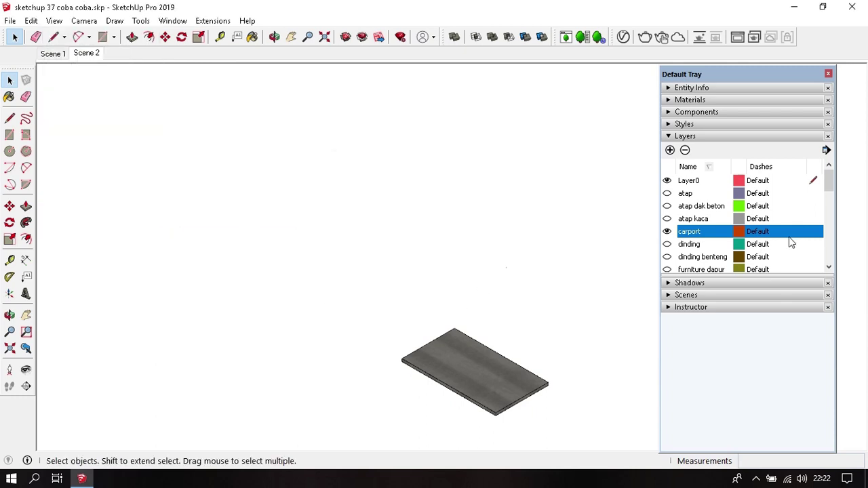
scroll(746, 237, down, 3)
scroll(718, 235, down, 3)
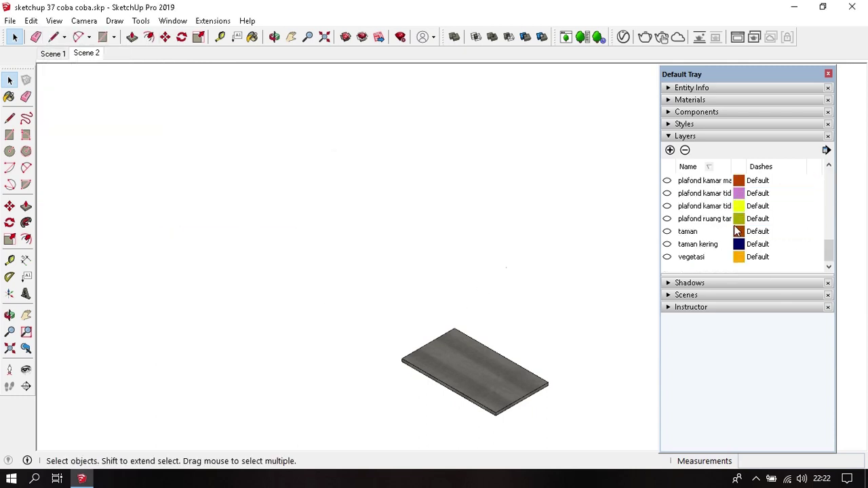
click(667, 232)
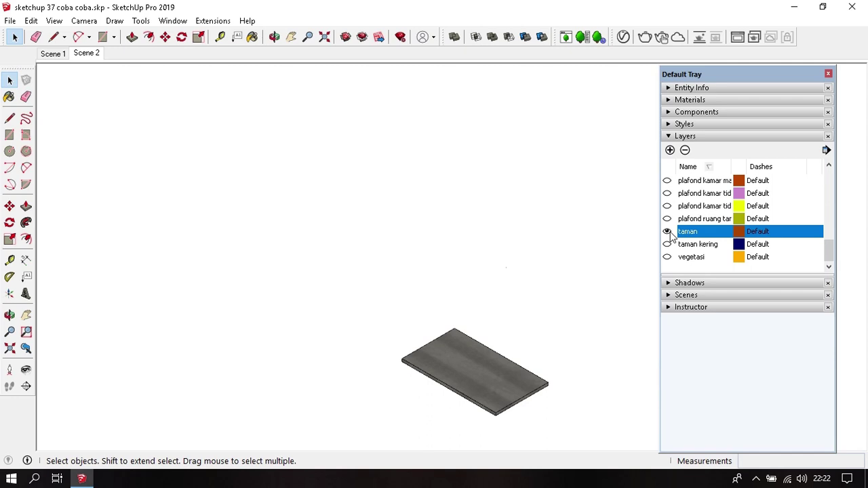
click(55, 20)
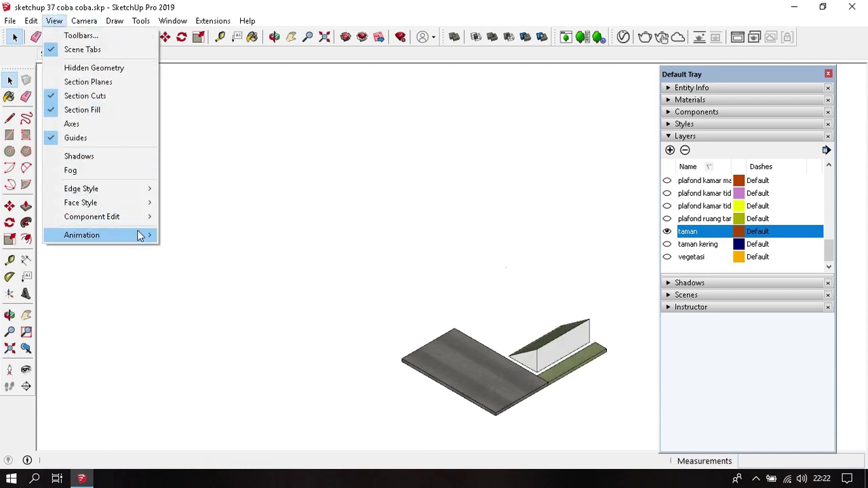
click(174, 236)
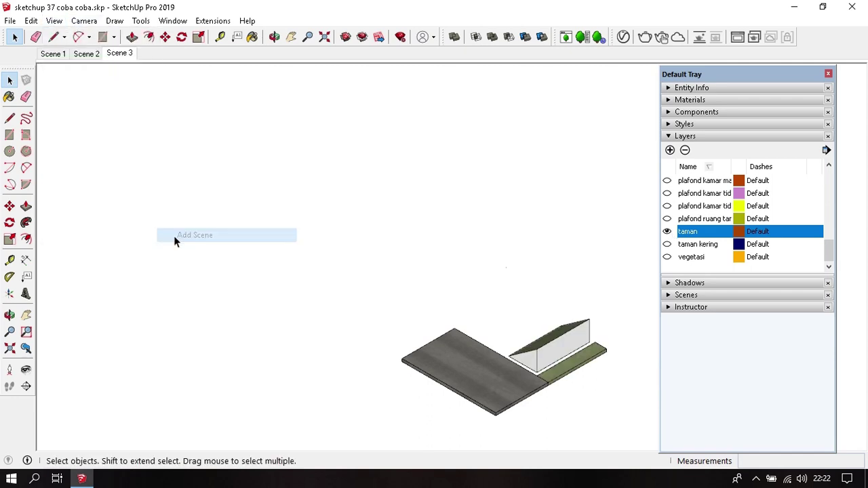
click(667, 244)
click(54, 20)
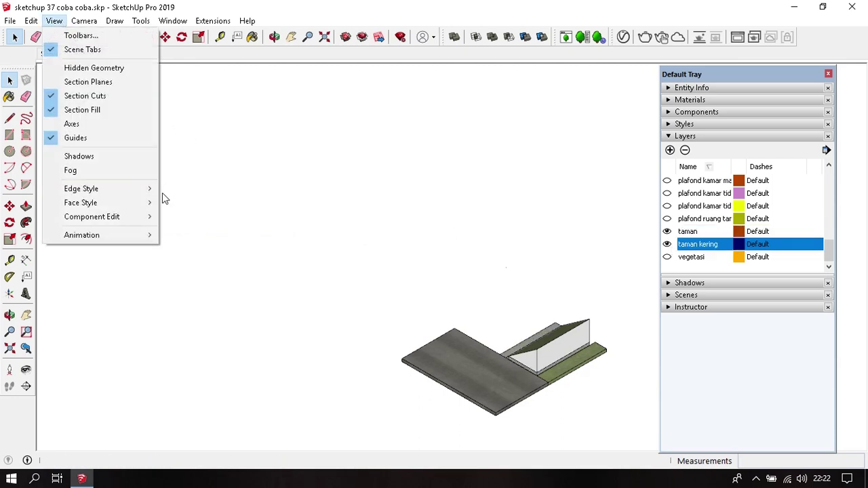
click(190, 236)
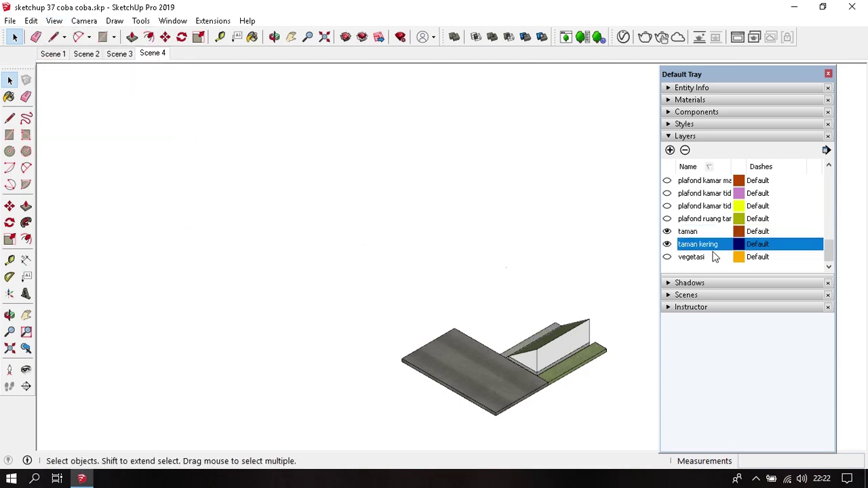
- Add Scenes 5–7, revealing the terrace, interior and first bedroom floor layers
scroll(698, 247, up, 3)
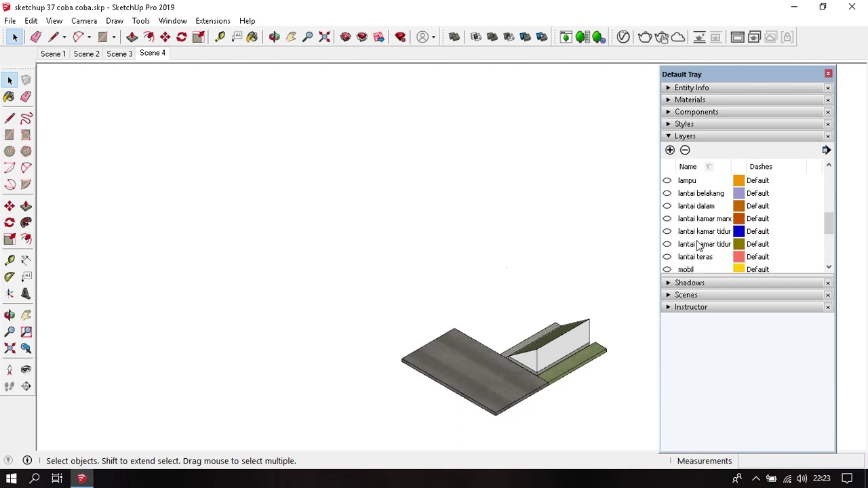
click(667, 257)
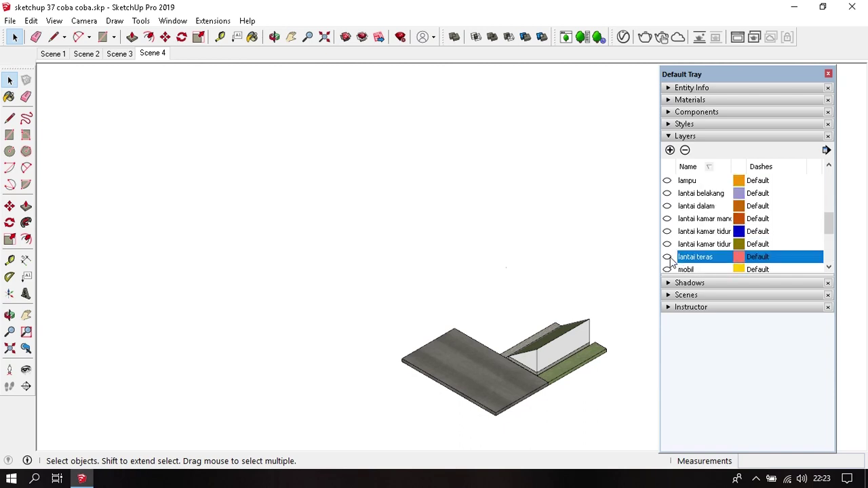
click(54, 21)
click(186, 235)
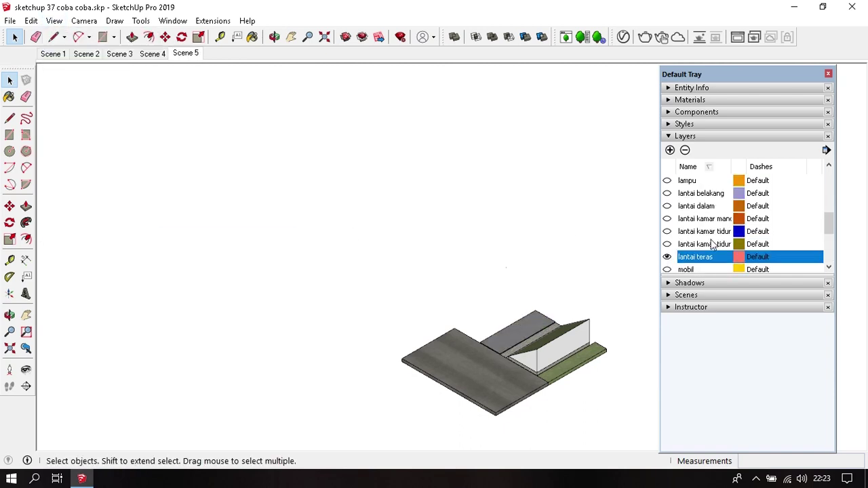
scroll(712, 244, up, 1)
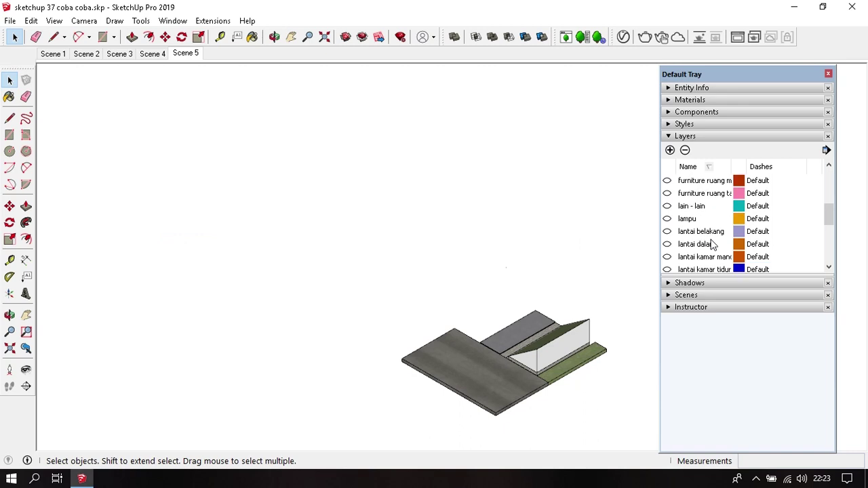
click(666, 244)
click(54, 20)
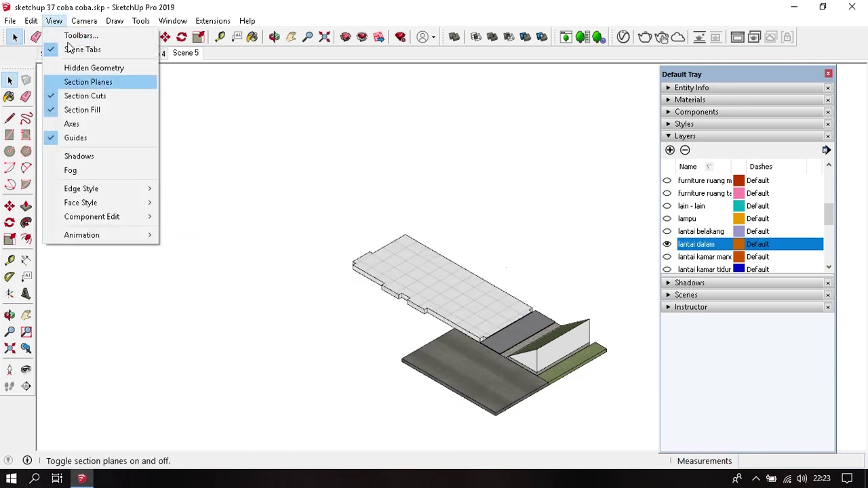
click(184, 236)
scroll(695, 234, down, 1)
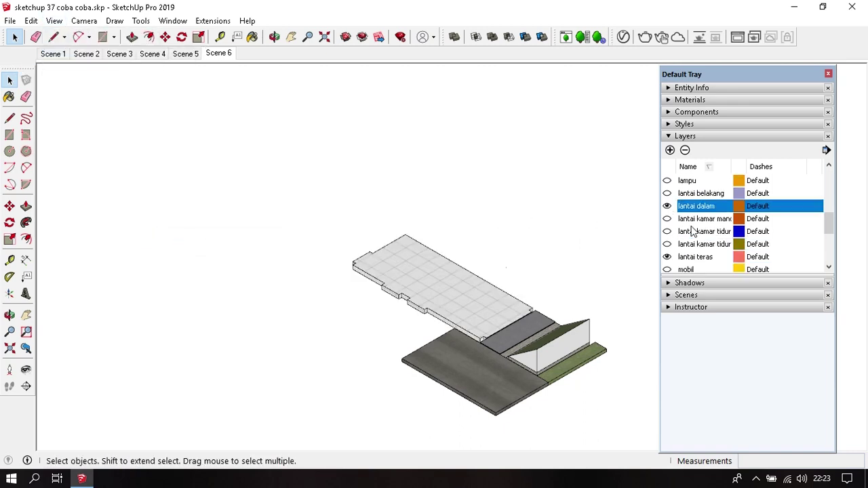
click(667, 231)
click(55, 20)
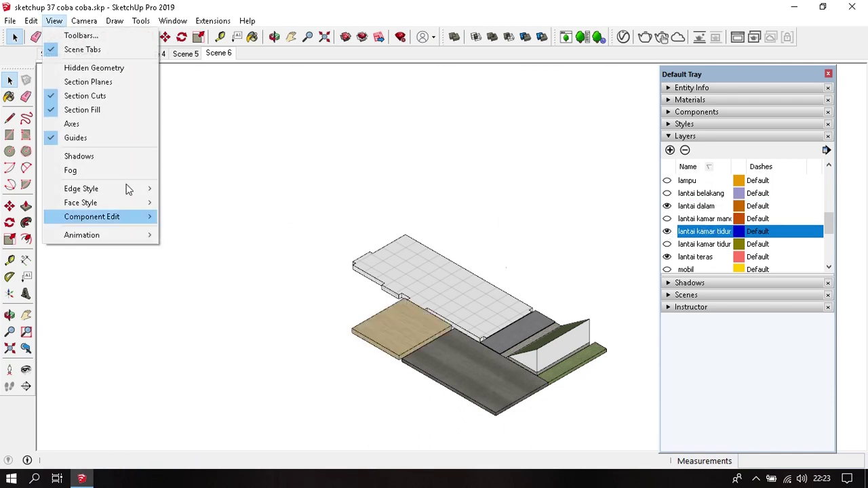
click(187, 235)
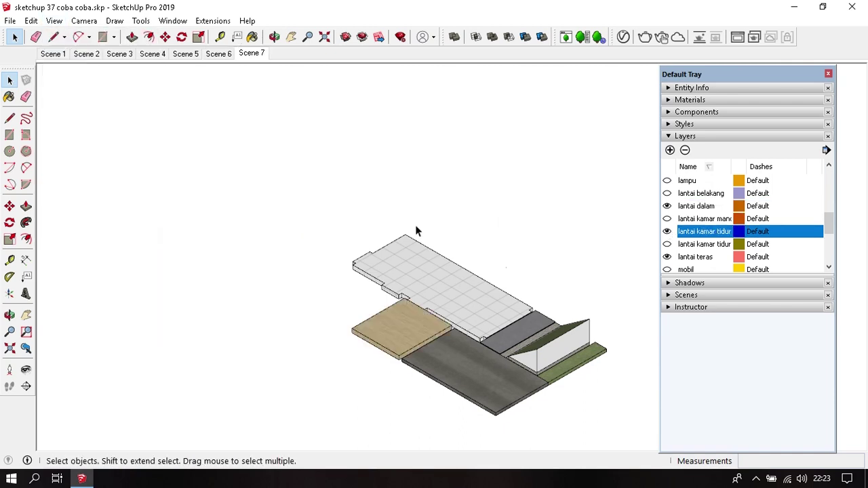
- Add Scenes 8–10 with the second bedroom, bathroom and back floors, then return to Scene 1
click(667, 245)
click(54, 20)
click(182, 236)
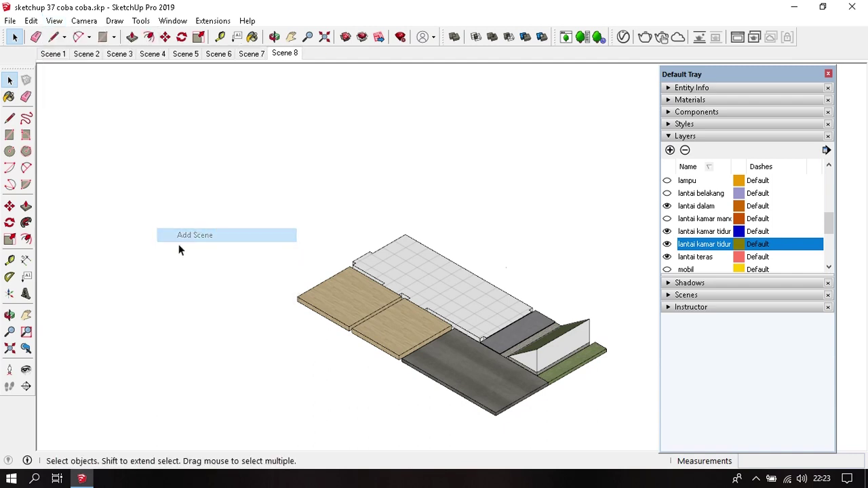
click(667, 219)
click(54, 20)
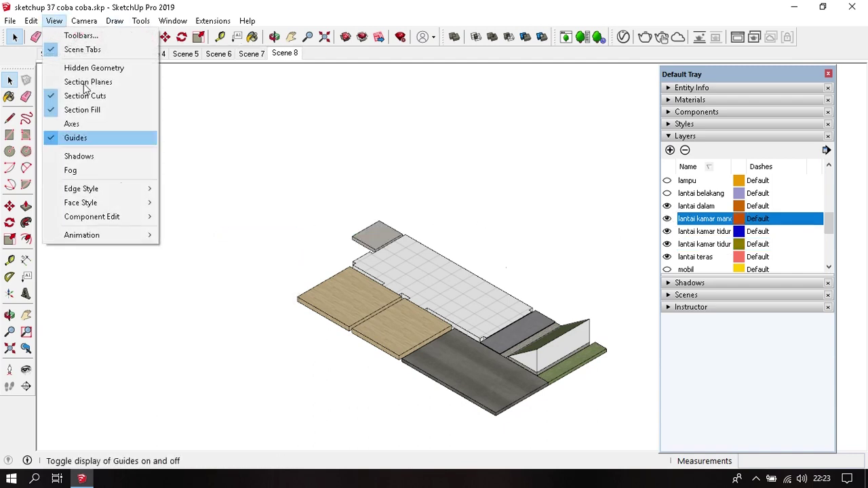
click(197, 235)
click(667, 194)
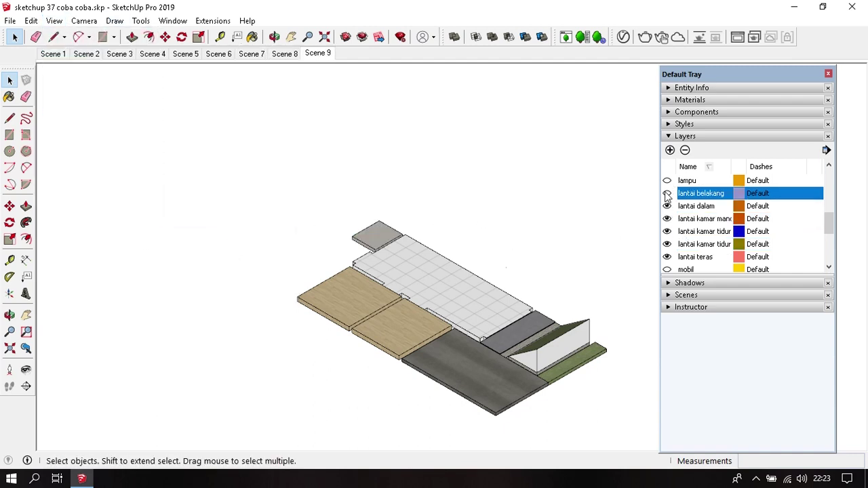
click(667, 194)
click(55, 20)
click(196, 234)
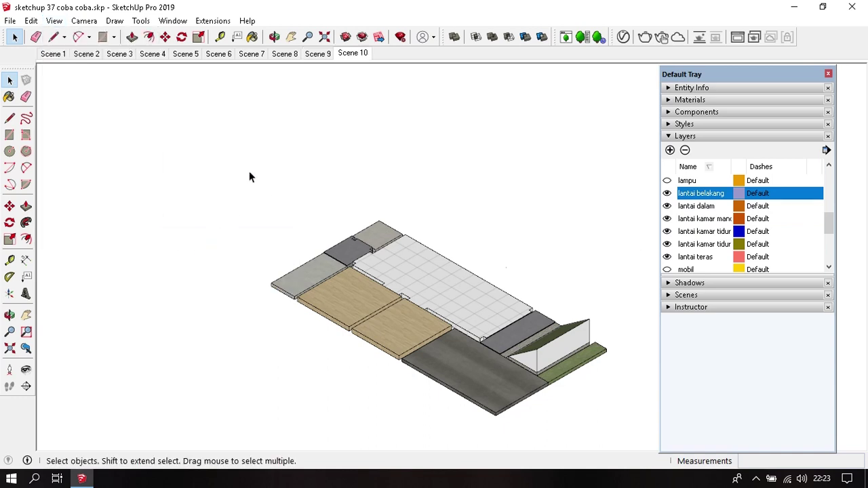
click(57, 55)
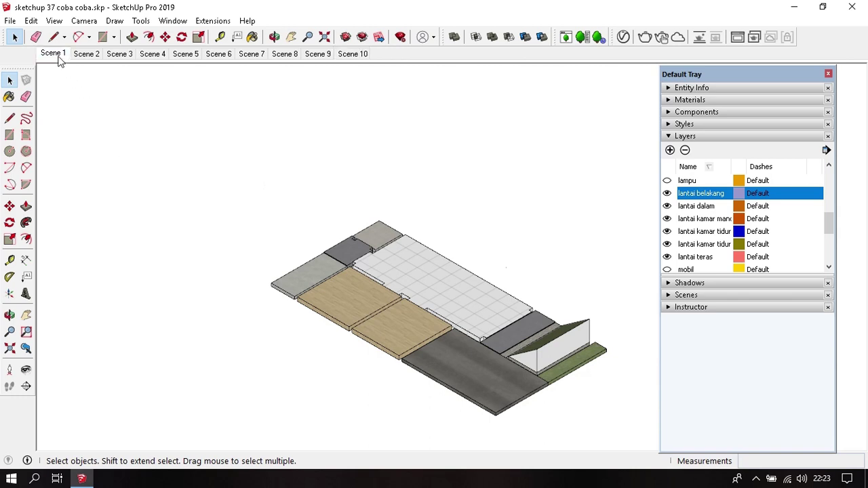
- Uncheck 'Enable scene transitions' in the animation settings, keeping a 1-second scene delay
click(60, 22)
mouse_move(102, 235)
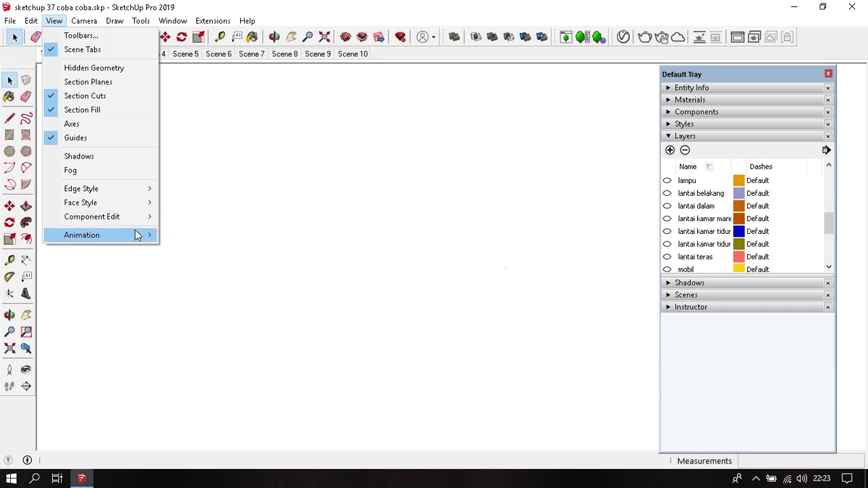
click(216, 326)
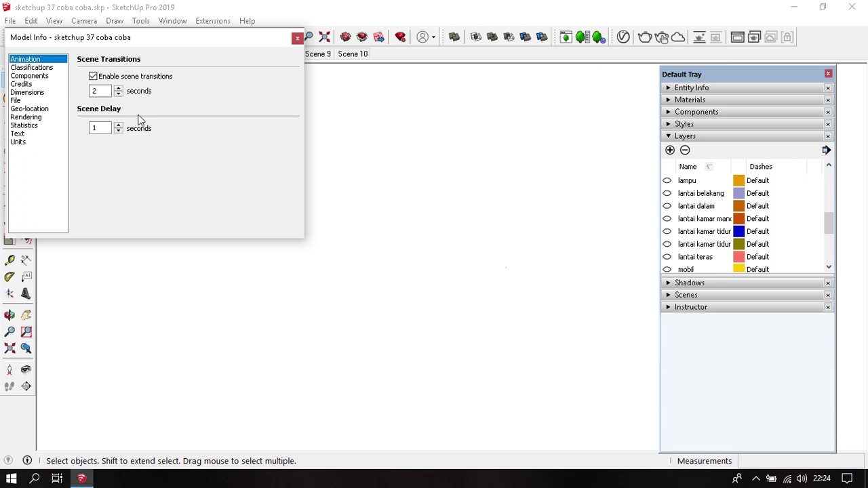
click(94, 76)
click(93, 77)
click(297, 38)
- Play the scene animation, stop it, and return to Scene 1
click(31, 20)
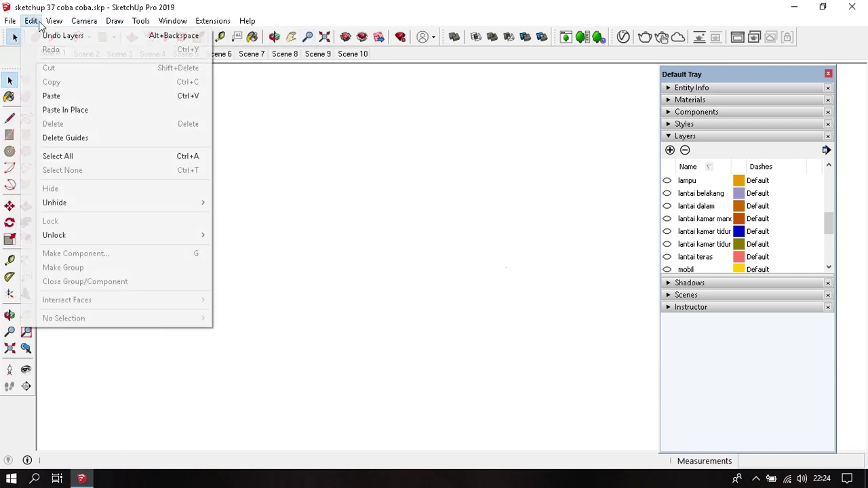
mouse_move(82, 235)
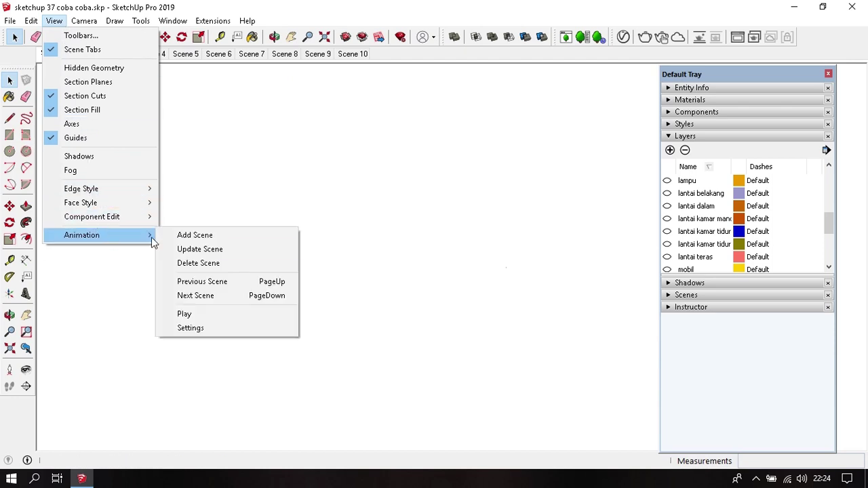
click(204, 315)
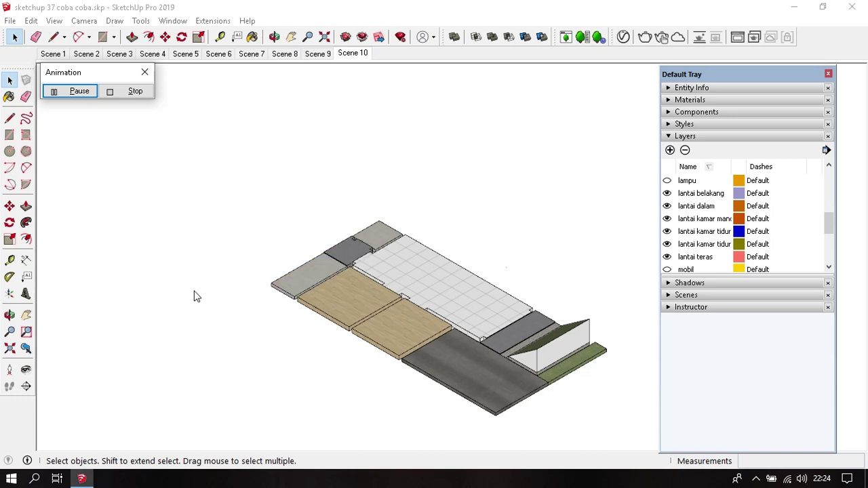
click(135, 94)
click(51, 55)
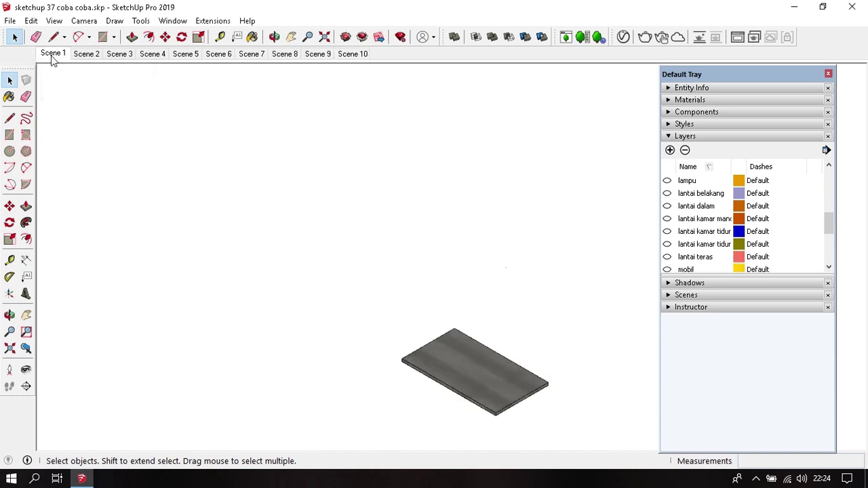
- Lower the Scene Delay in the animation settings from 1 to 0 seconds
click(54, 21)
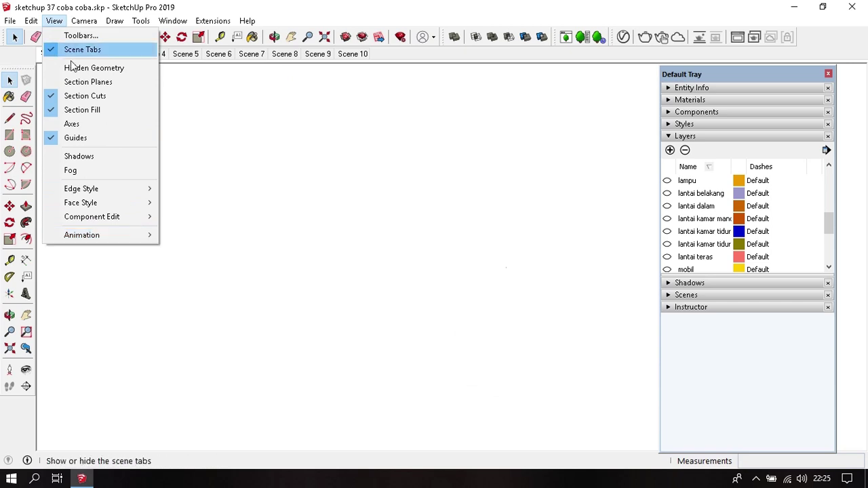
mouse_move(81, 235)
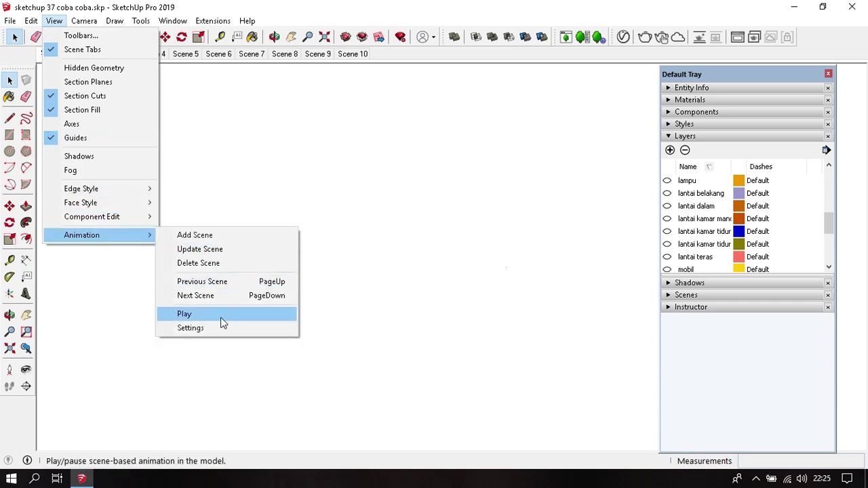
click(222, 327)
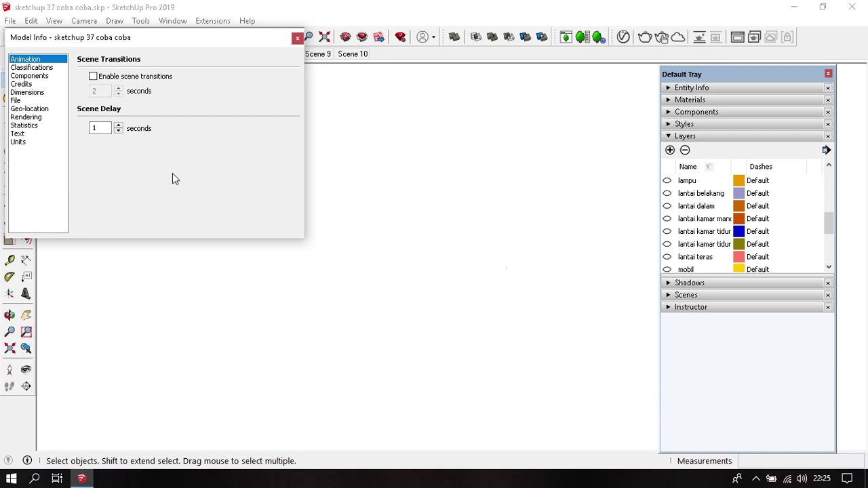
click(118, 126)
click(119, 131)
click(118, 132)
click(296, 38)
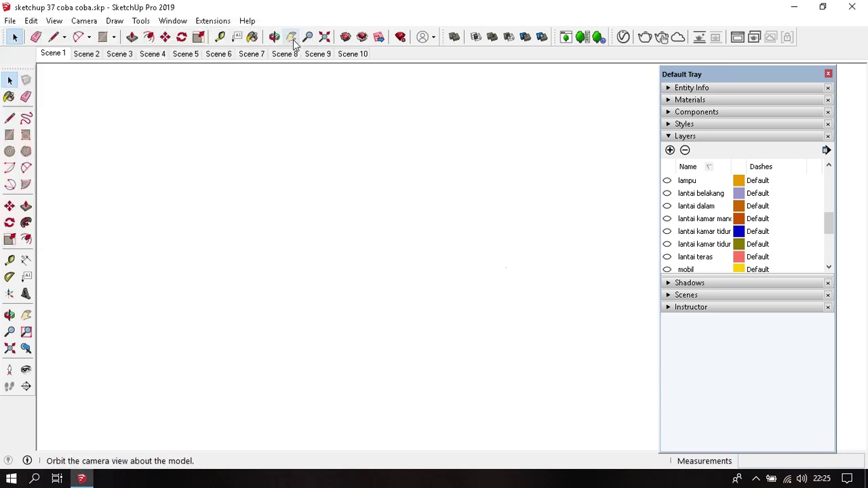
click(54, 21)
mouse_move(82, 234)
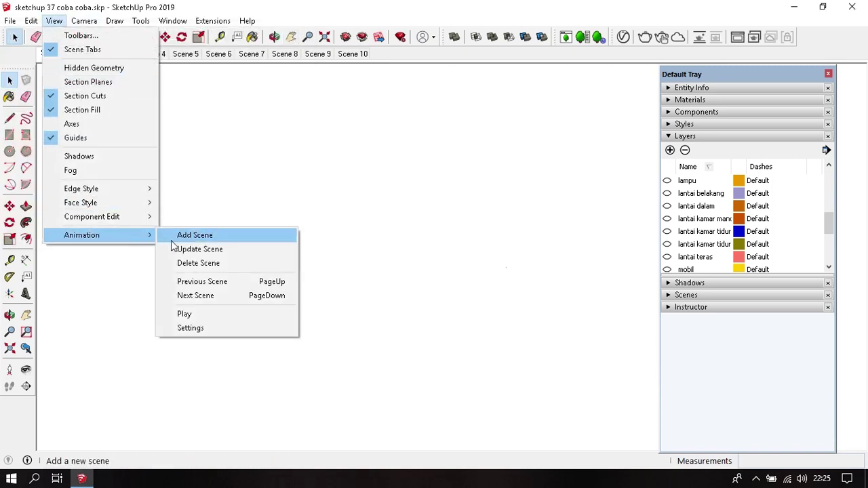
click(196, 314)
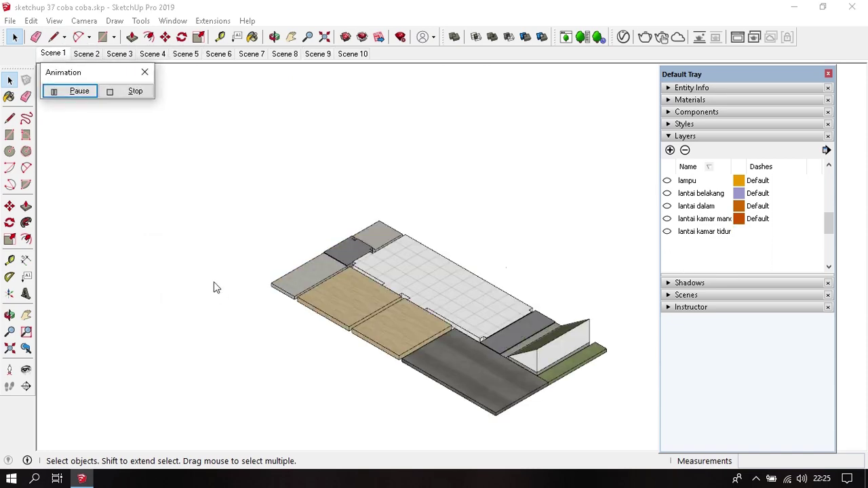
click(136, 92)
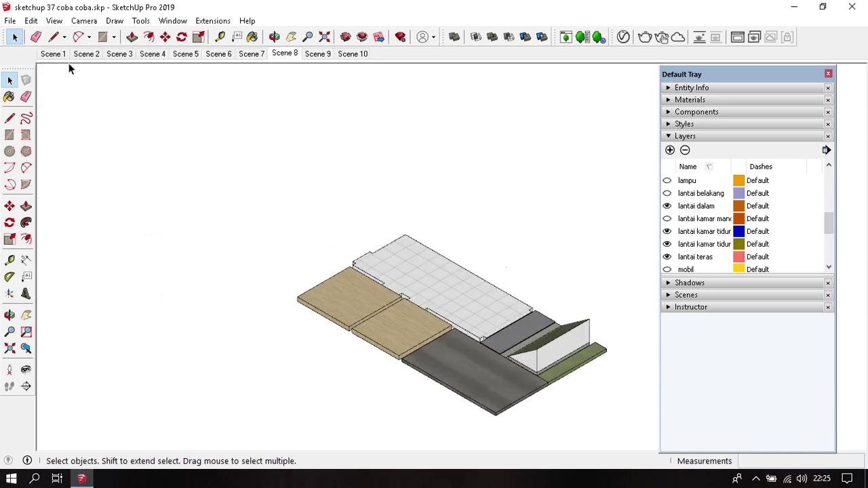
click(54, 54)
click(54, 20)
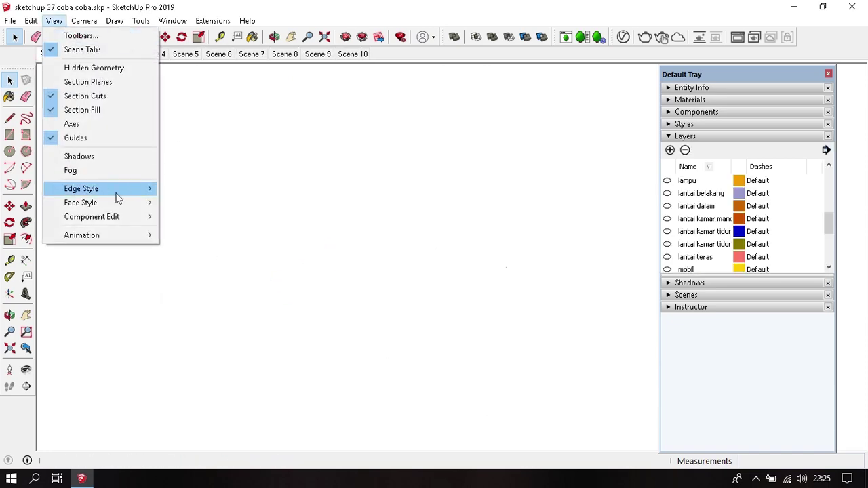
mouse_move(81, 235)
click(201, 324)
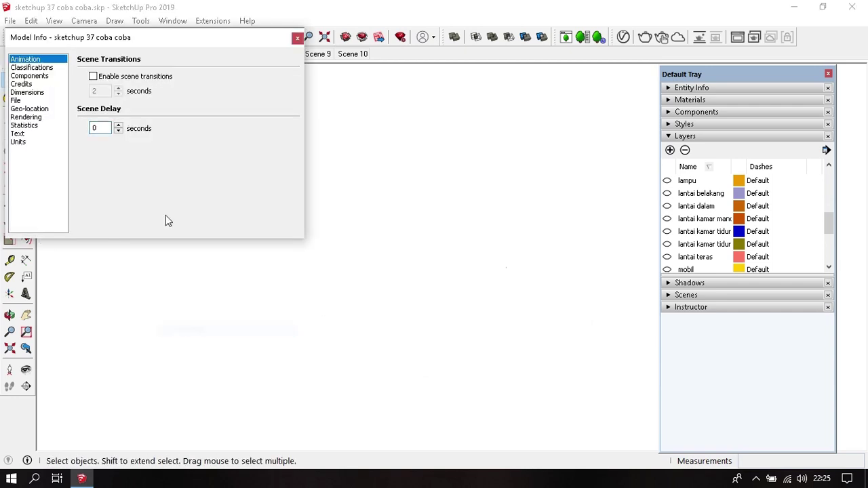
drag(108, 134, 87, 129)
click(297, 38)
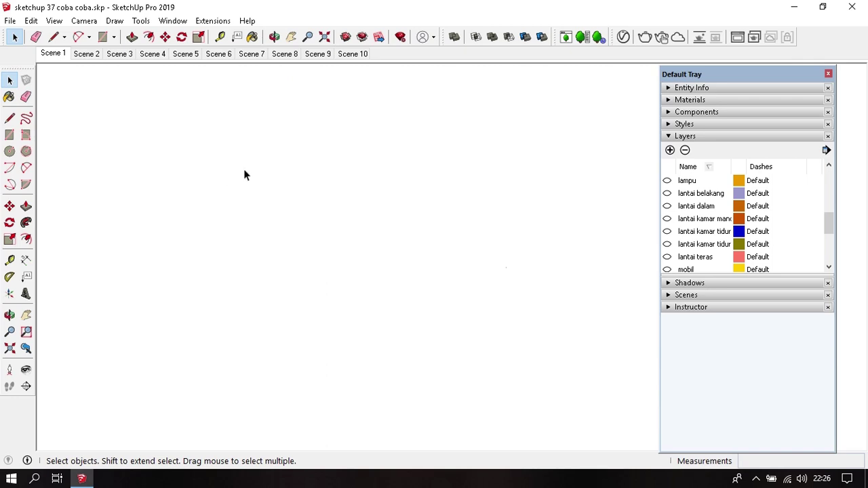
- Switch from Scene 1 to Scene 10 and review layer visibility in the Layers list
click(57, 54)
click(358, 56)
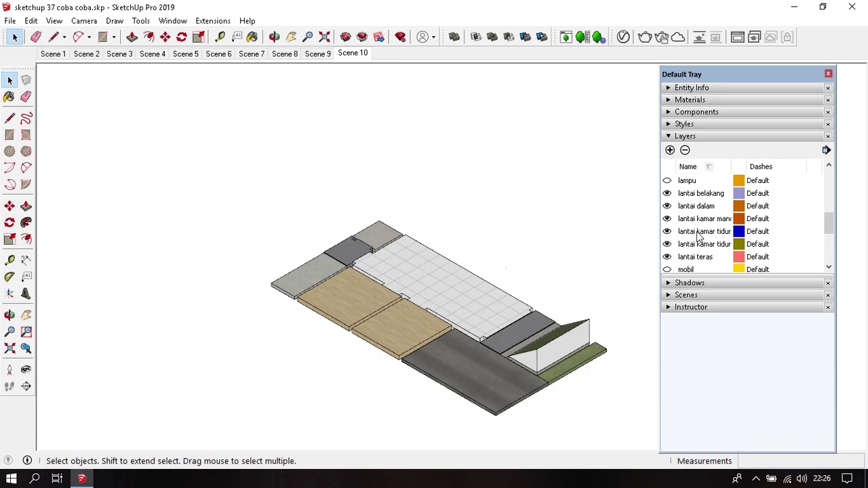
scroll(698, 235, down, 1)
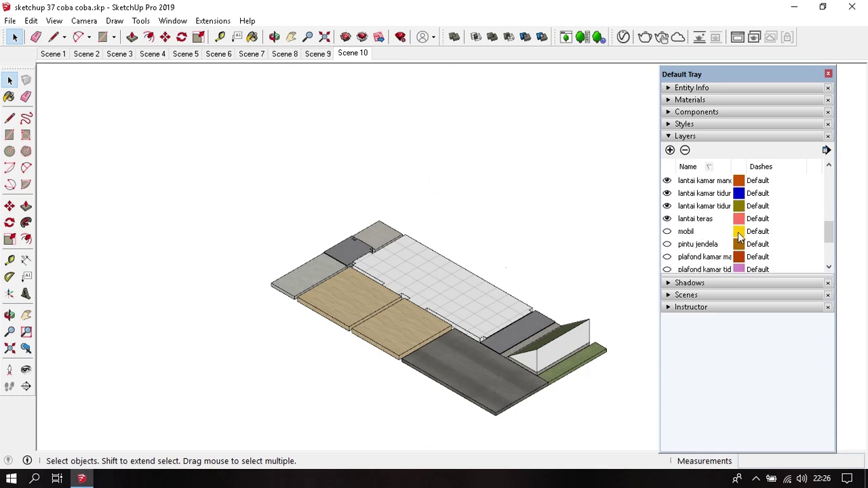
scroll(719, 237, up, 2)
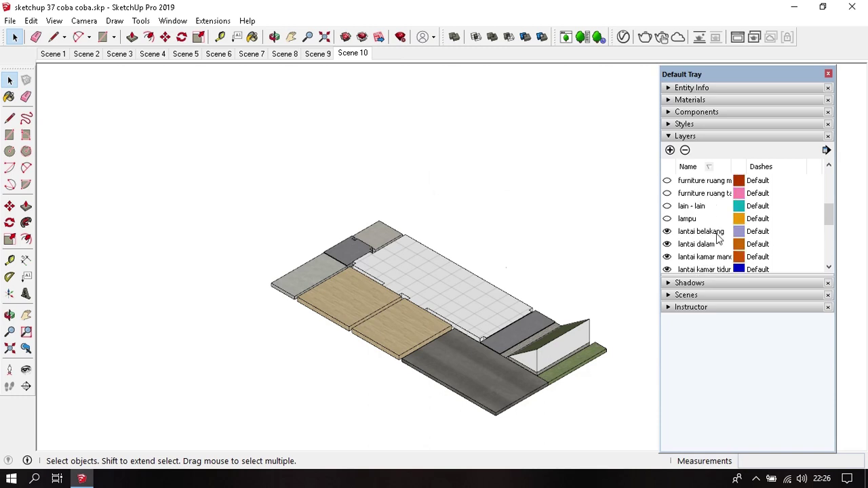
scroll(718, 237, up, 2)
scroll(718, 238, up, 1)
scroll(706, 236, up, 1)
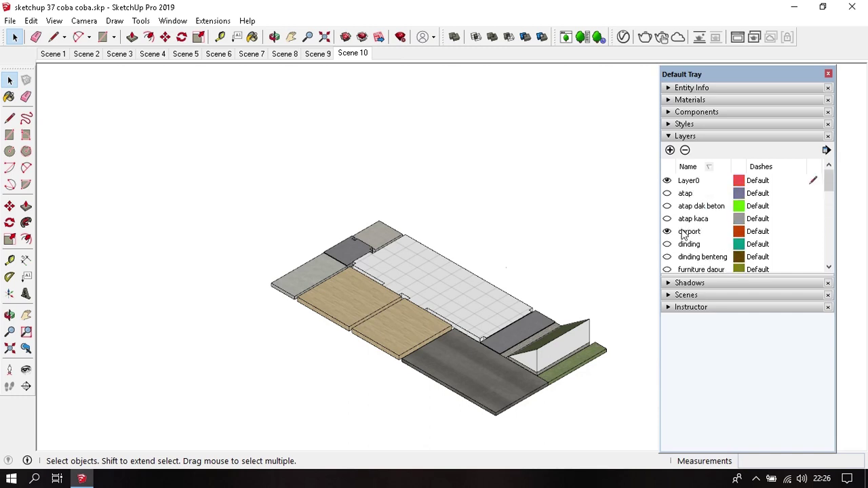
scroll(693, 234, down, 1)
scroll(693, 234, down, 2)
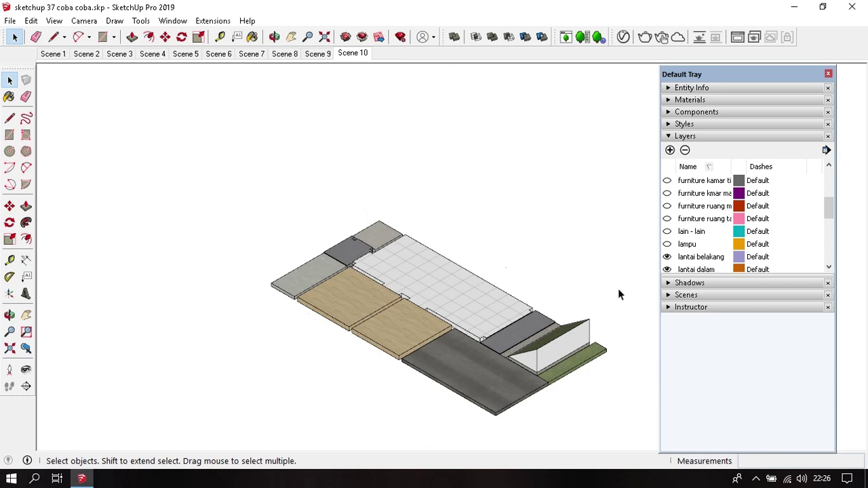
scroll(683, 219, down, 2)
scroll(688, 221, down, 1)
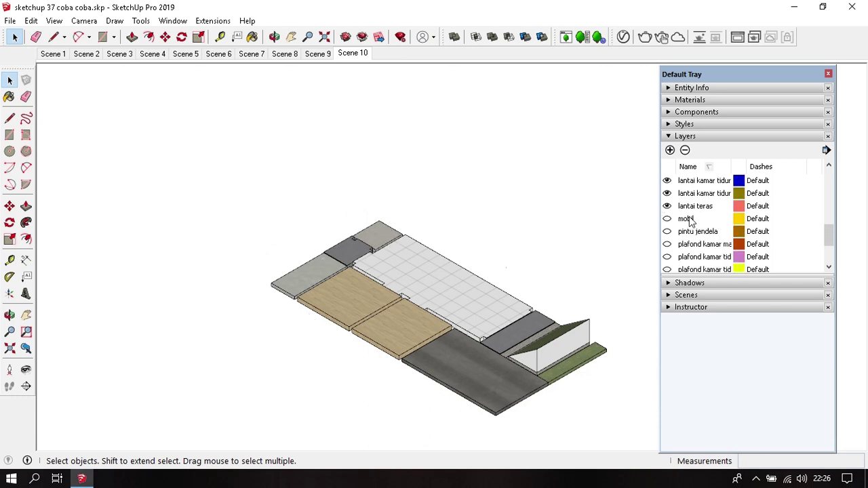
scroll(690, 220, down, 2)
scroll(689, 222, down, 1)
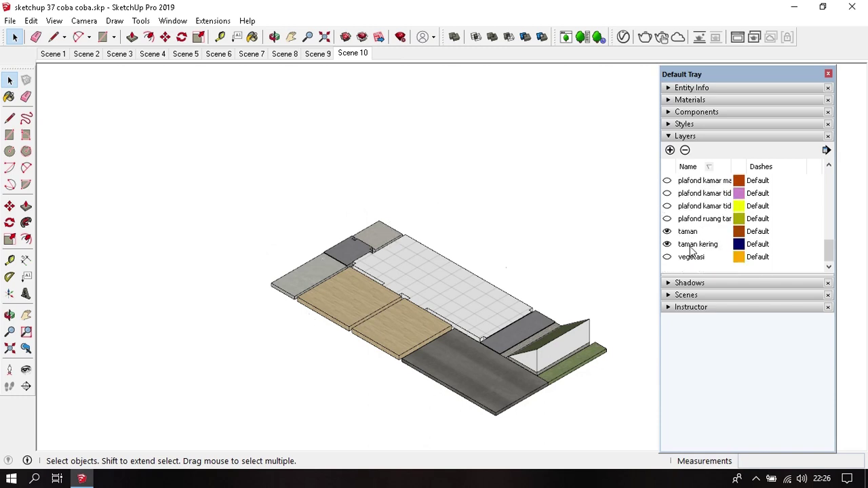
scroll(689, 254, up, 3)
scroll(687, 256, up, 1)
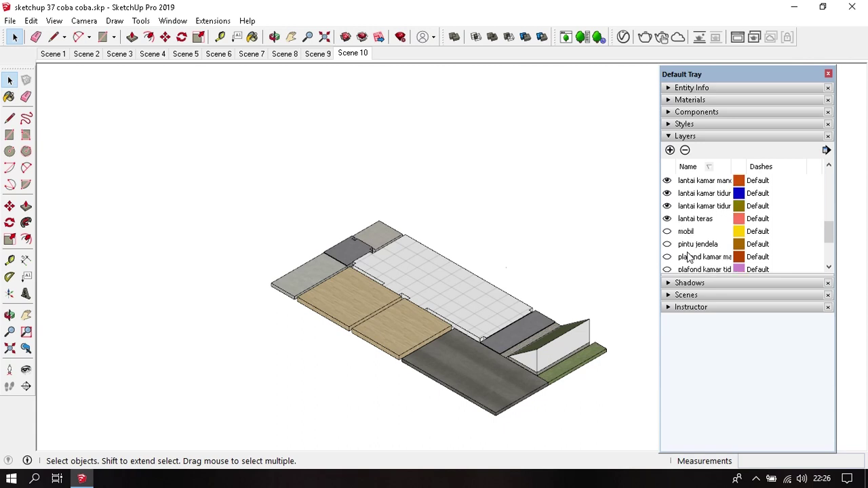
scroll(687, 255, up, 2)
scroll(687, 255, up, 1)
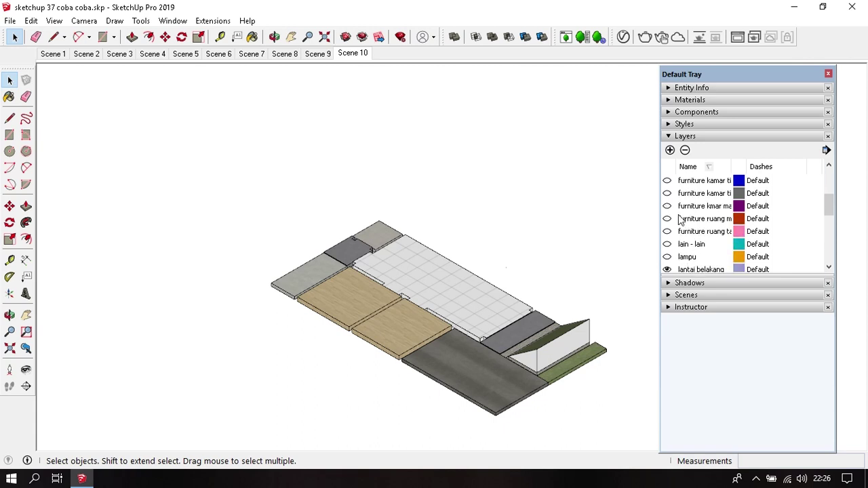
- Add Scene 11 with the toilet furniture and Scene 12 with the kitchen furniture
click(666, 205)
click(8, 20)
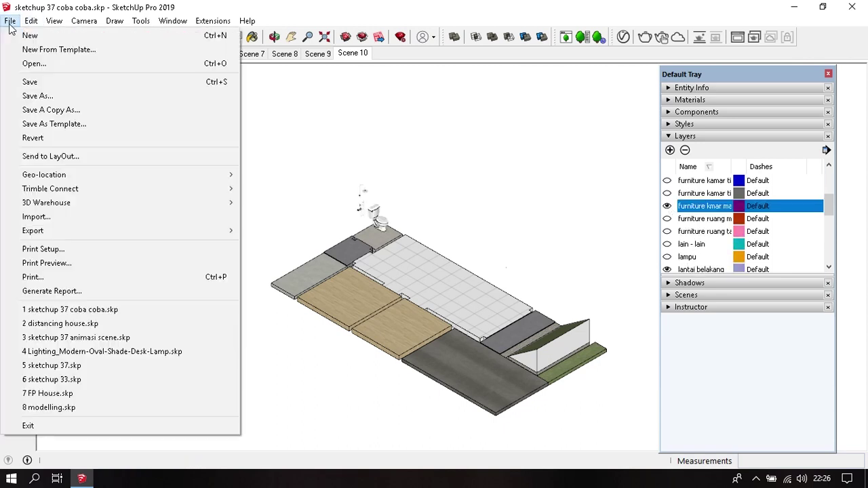
click(54, 20)
click(191, 235)
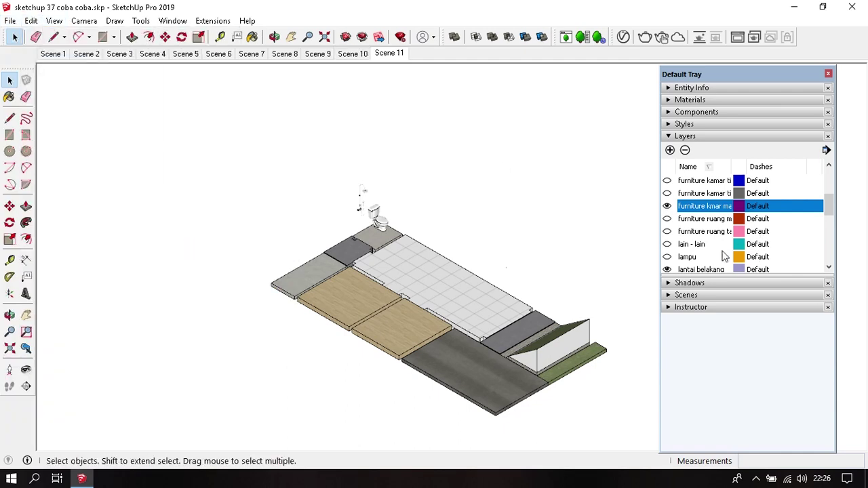
scroll(706, 234, up, 1)
click(667, 205)
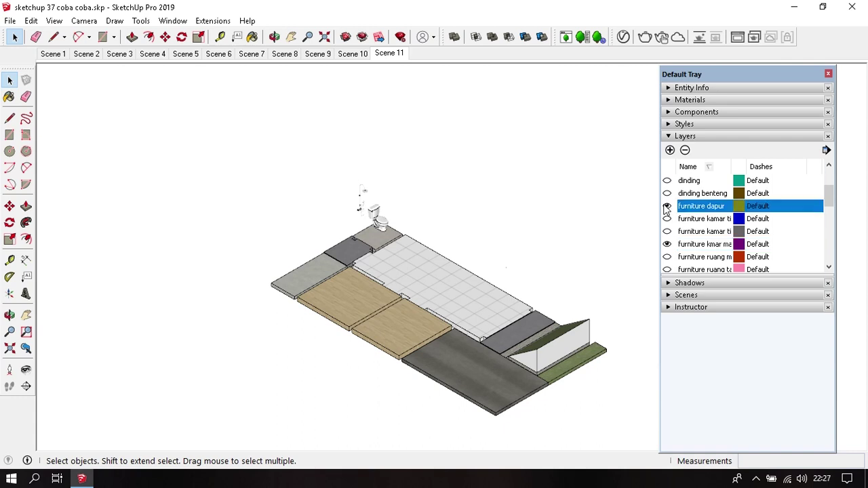
click(53, 21)
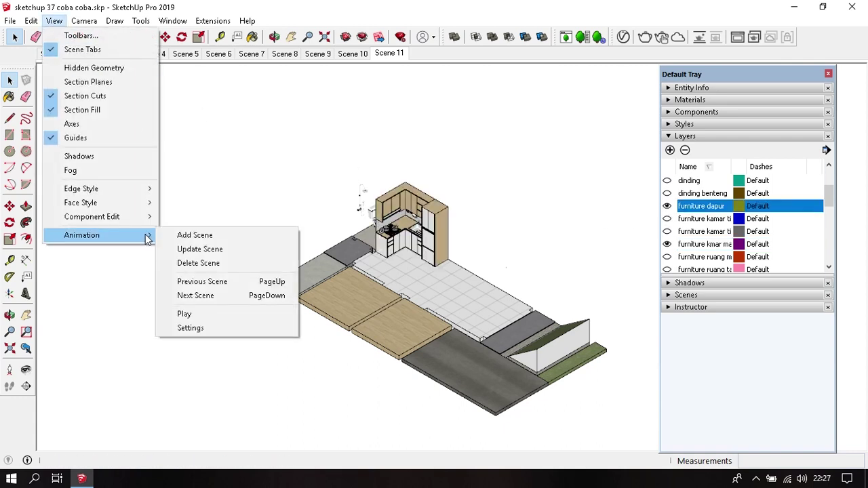
click(174, 237)
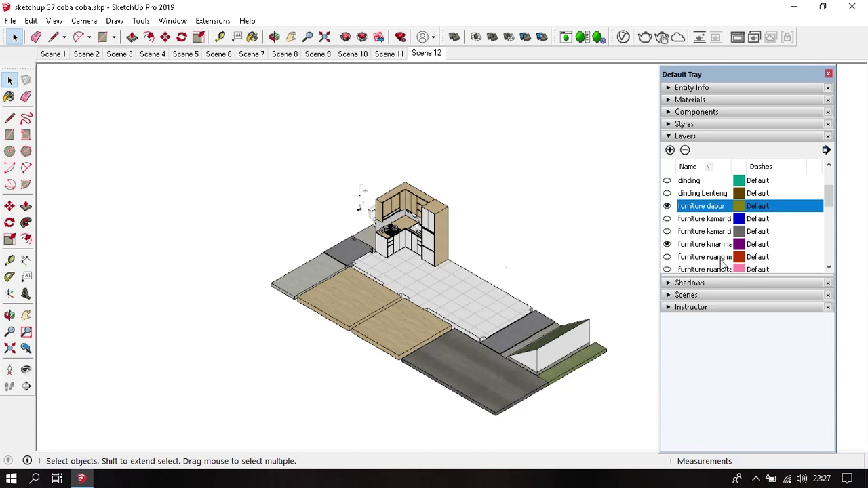
- Add Scene 13 with bedroom furniture and Scene 14 with the dining table and chairs
click(667, 218)
click(667, 219)
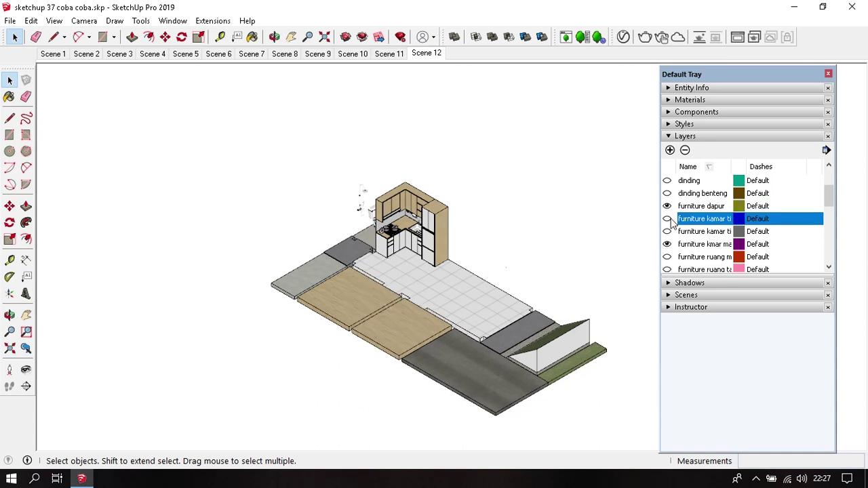
click(667, 232)
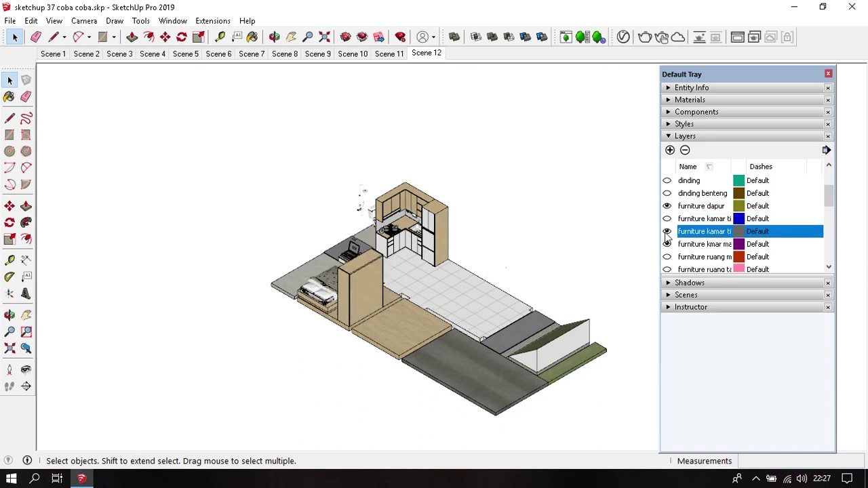
click(53, 20)
click(183, 235)
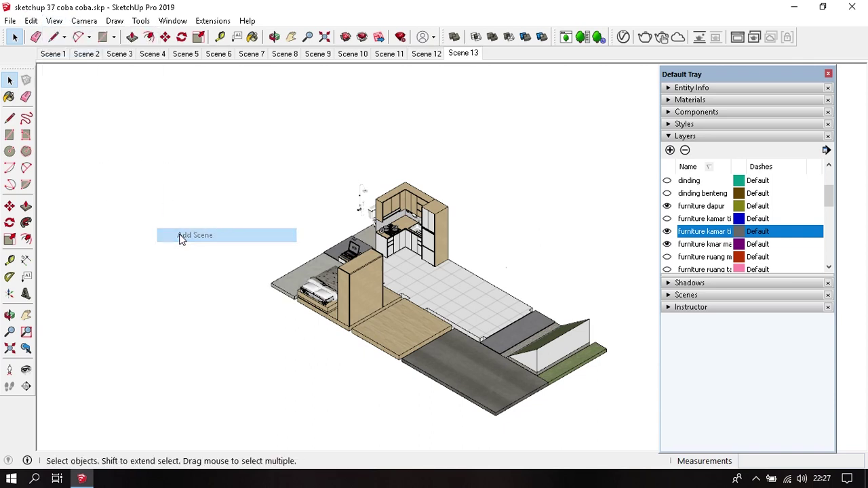
scroll(690, 248, down, 1)
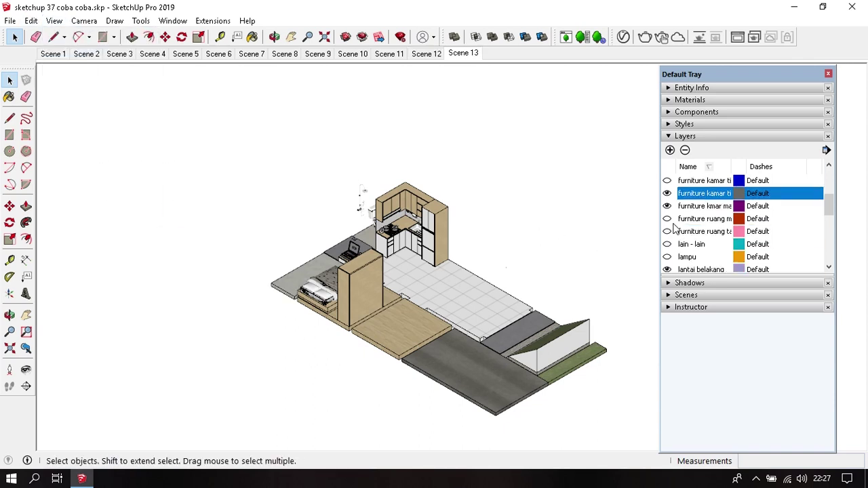
click(667, 219)
click(54, 20)
mouse_move(81, 235)
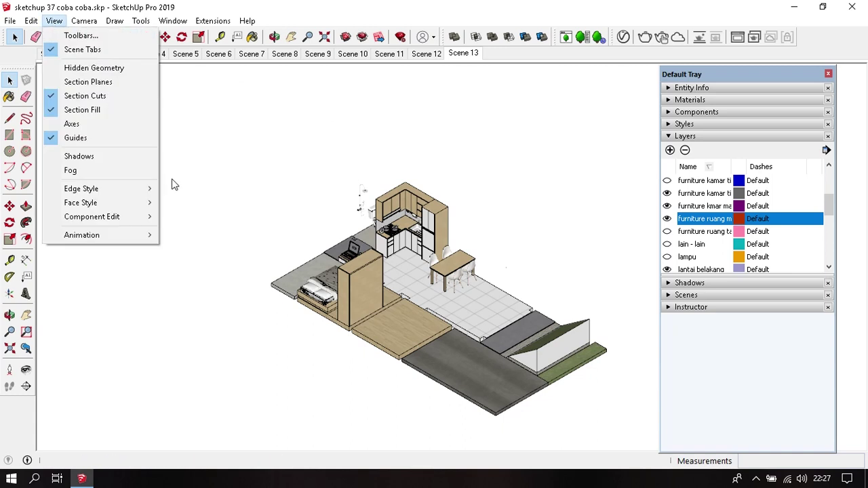
click(183, 235)
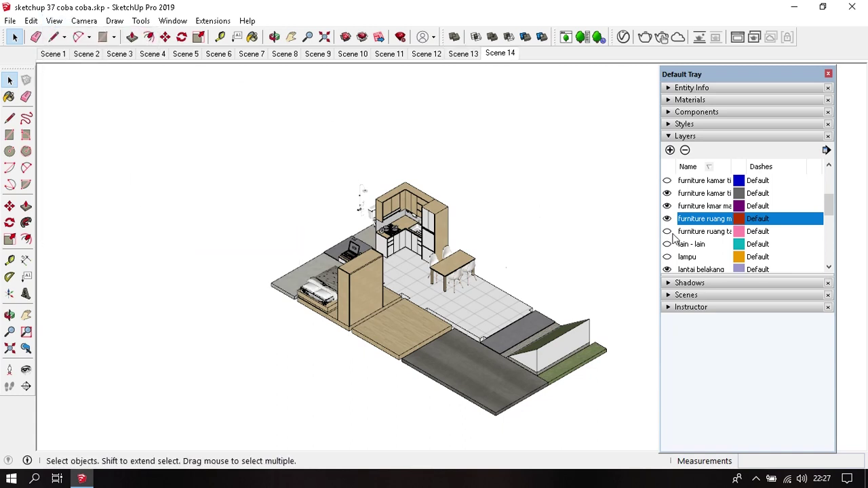
- Add Scene 15 with the sofa and TV, and Scene 16 with the remaining bedroom furniture
click(667, 232)
click(53, 21)
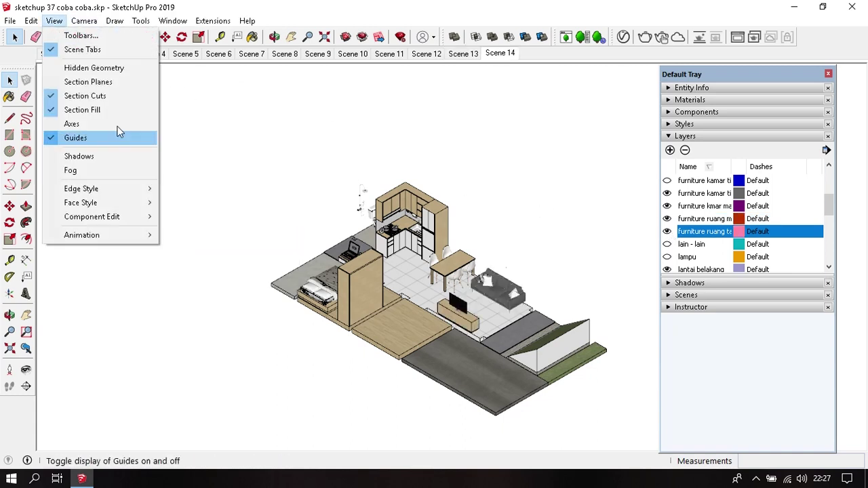
click(194, 235)
scroll(714, 252, up, 2)
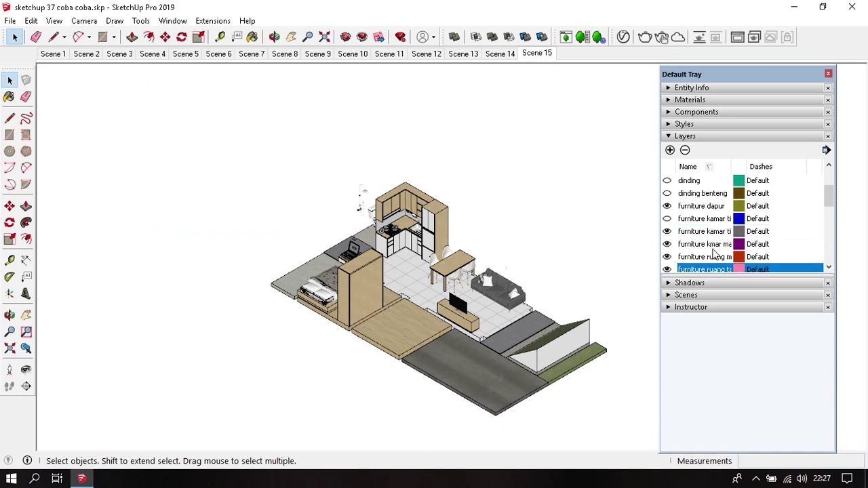
click(668, 218)
click(54, 21)
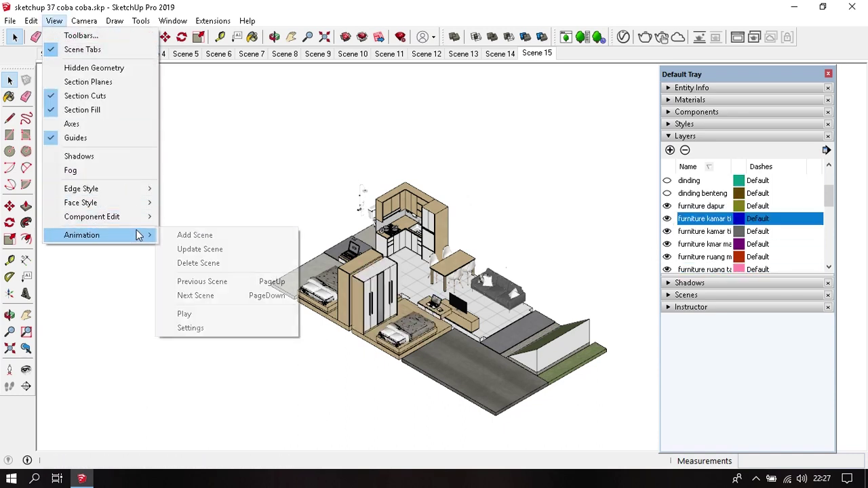
click(182, 235)
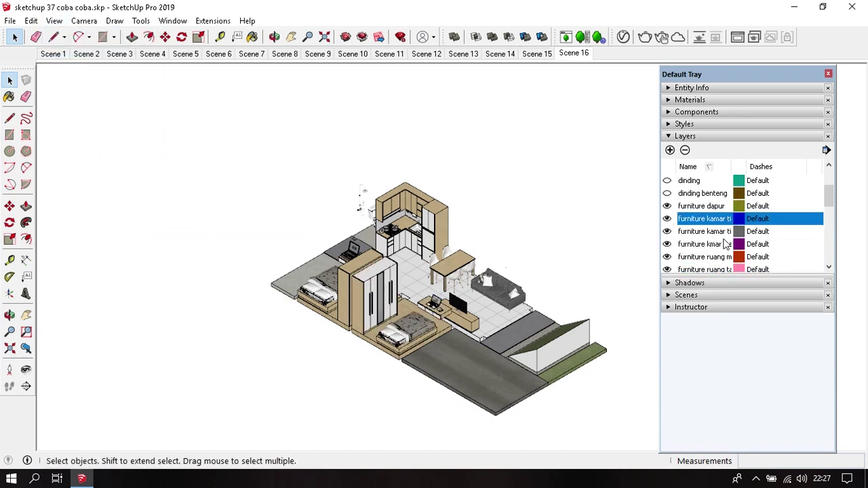
- Turn on the mobil car layer and save the view as Scene 17
scroll(725, 245, up, 1)
scroll(724, 245, up, 1)
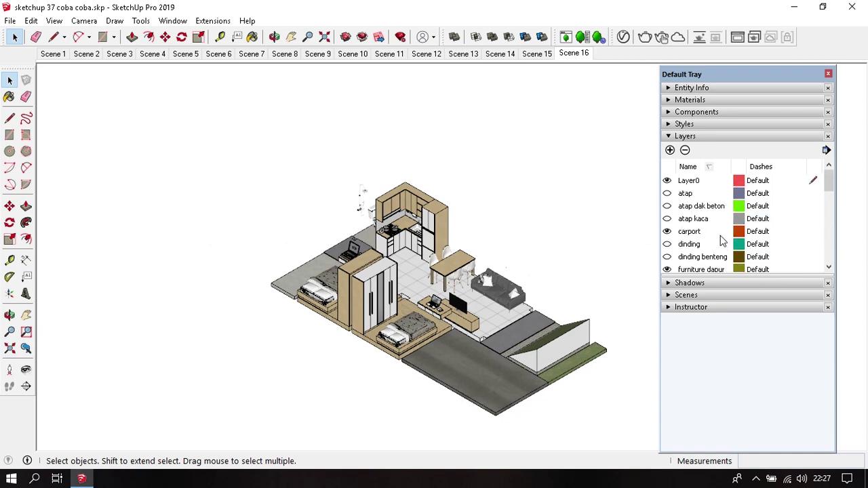
scroll(724, 245, down, 2)
scroll(725, 246, down, 1)
scroll(724, 245, down, 1)
scroll(723, 245, down, 1)
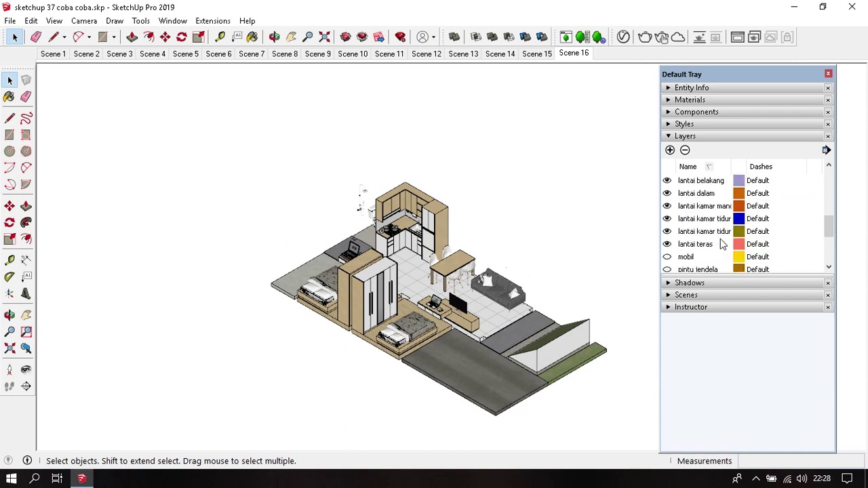
scroll(723, 245, down, 2)
scroll(700, 223, up, 1)
click(667, 194)
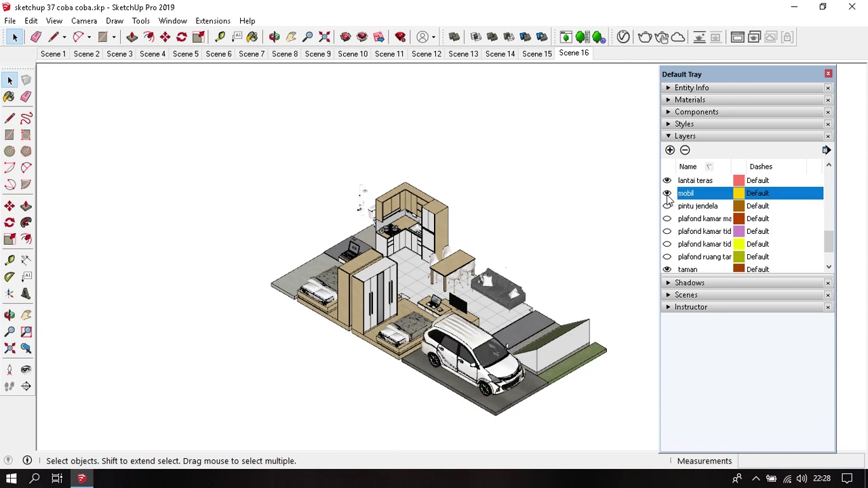
click(54, 20)
mouse_move(81, 234)
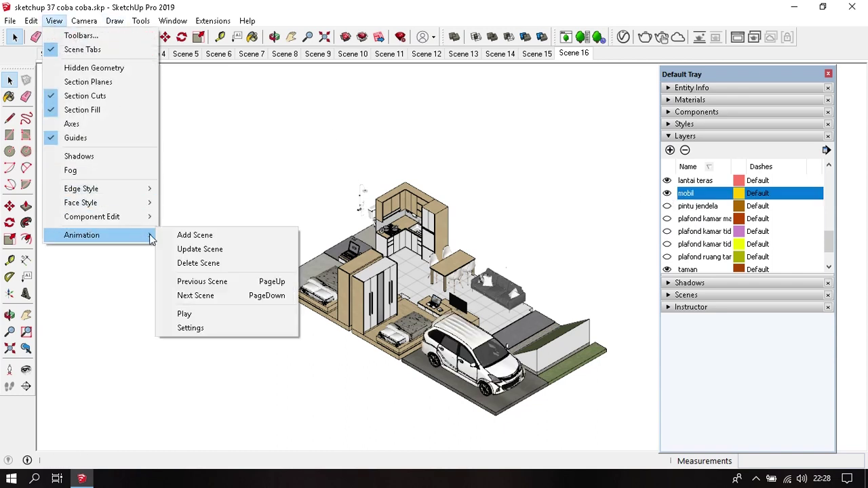
click(203, 234)
- Turn on the vegetasi tree layer and save Scene 18
scroll(680, 241, down, 1)
click(667, 257)
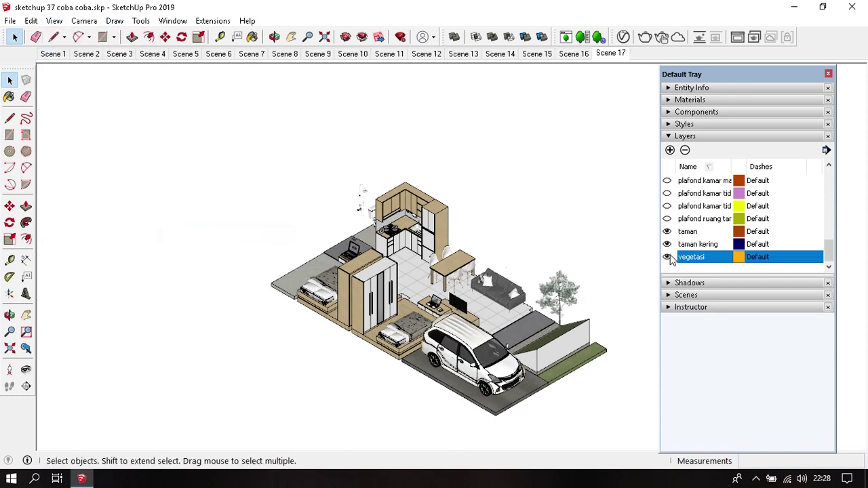
click(54, 20)
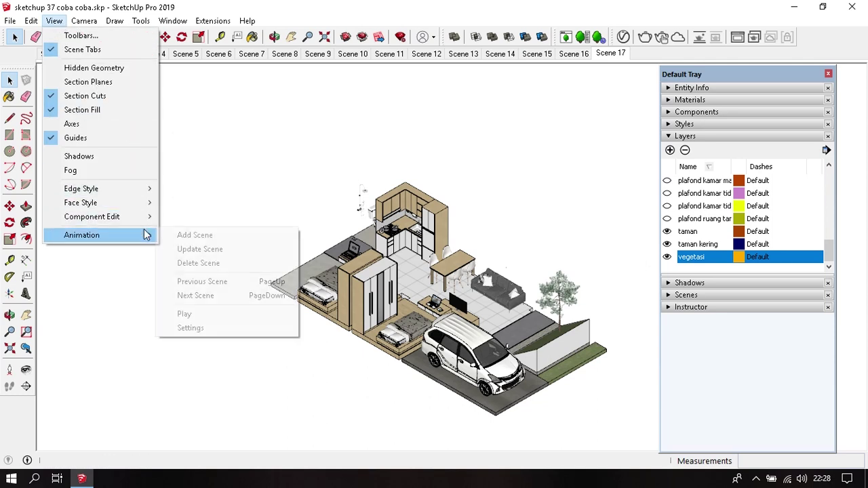
mouse_move(82, 234)
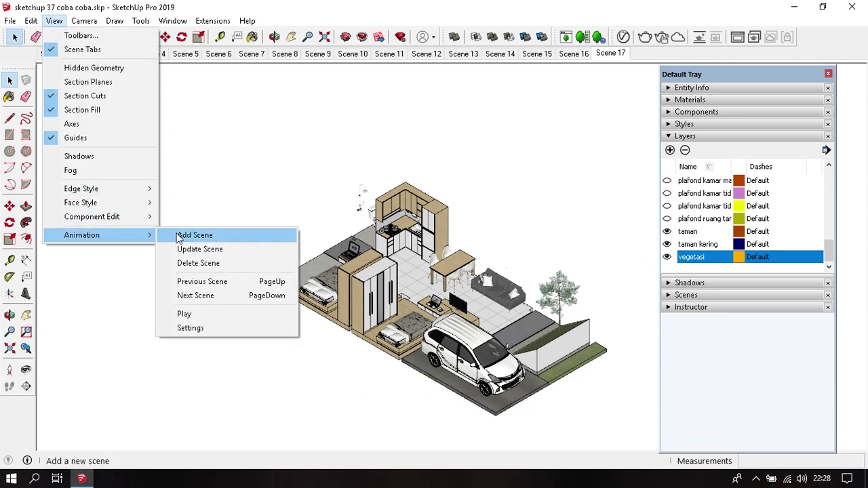
click(179, 236)
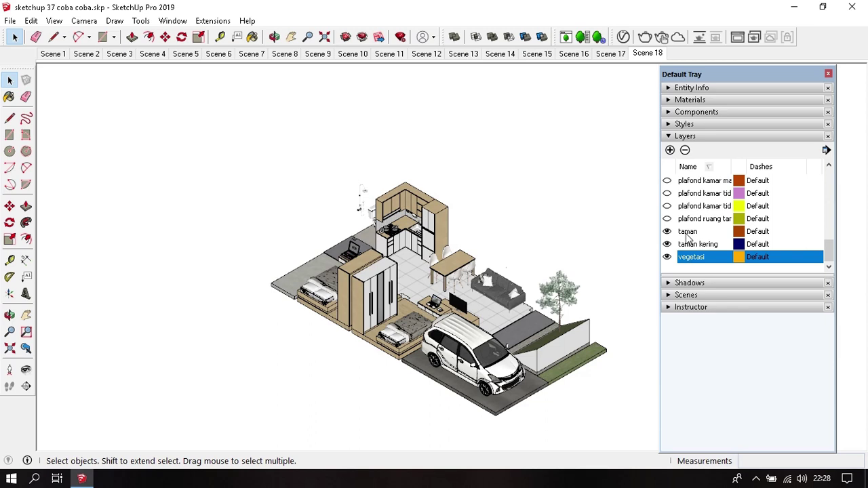
- Turn on the lampu lamp layer and save Scene 19
scroll(687, 236, up, 1)
scroll(687, 236, up, 1)
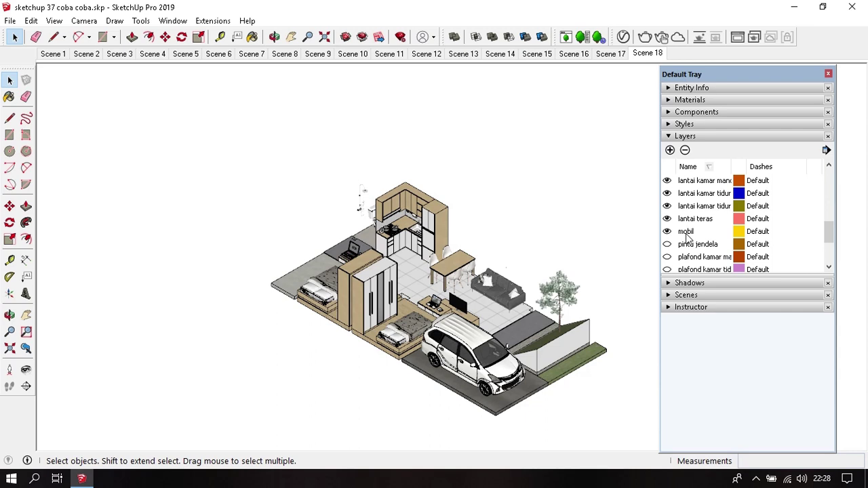
scroll(687, 236, down, 1)
scroll(687, 236, down, 1)
scroll(686, 236, up, 1)
scroll(687, 236, up, 2)
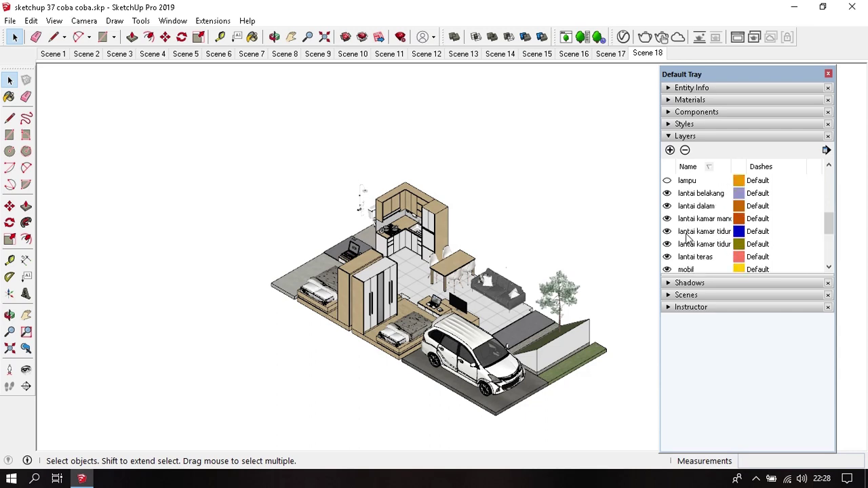
click(667, 180)
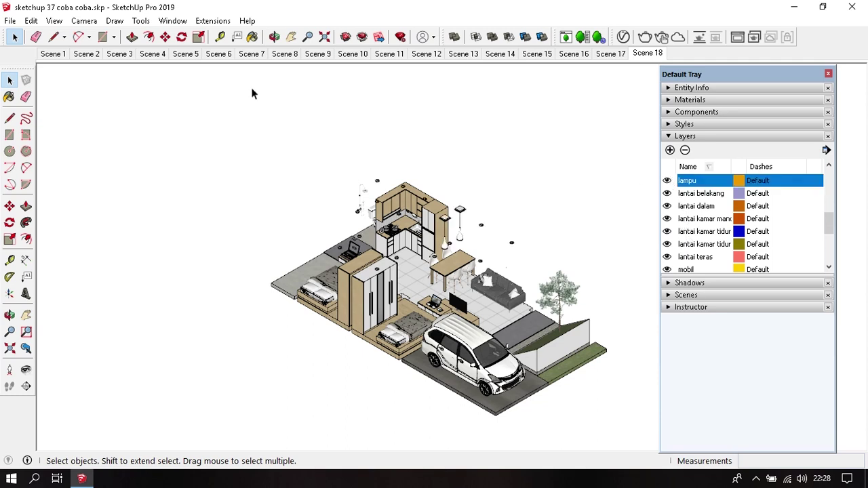
click(54, 20)
click(204, 235)
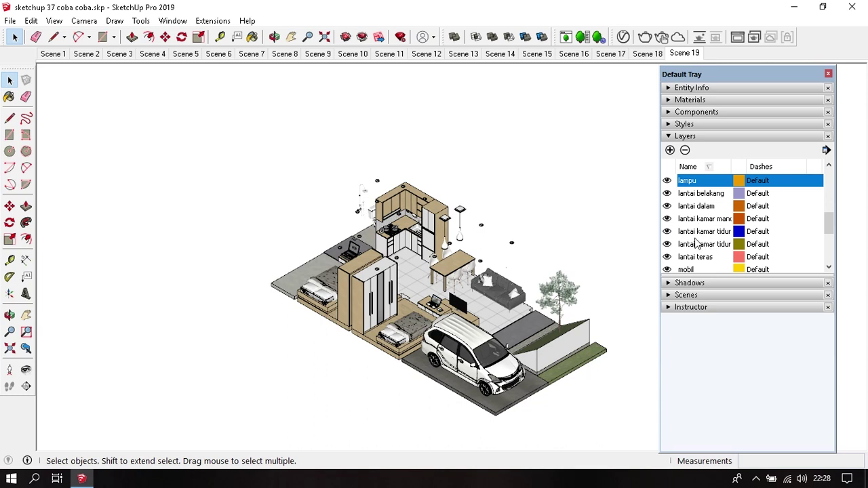
scroll(695, 244, up, 1)
scroll(695, 244, up, 1)
scroll(695, 244, up, 2)
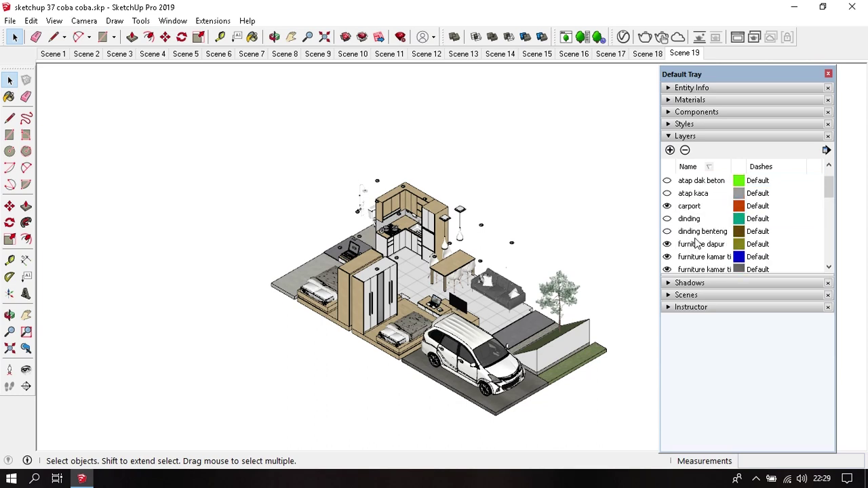
scroll(695, 244, up, 1)
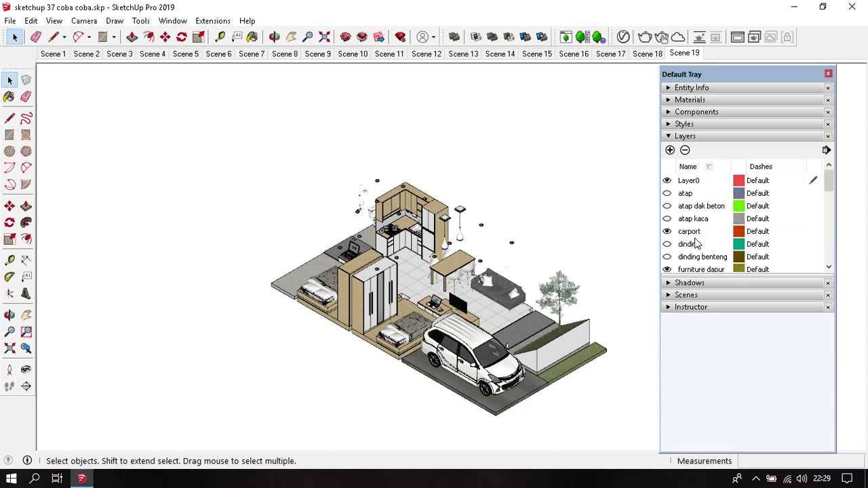
- Show the dinding walls, then the pintu jendela doors and windows, saving Scenes 20 and 21
click(667, 245)
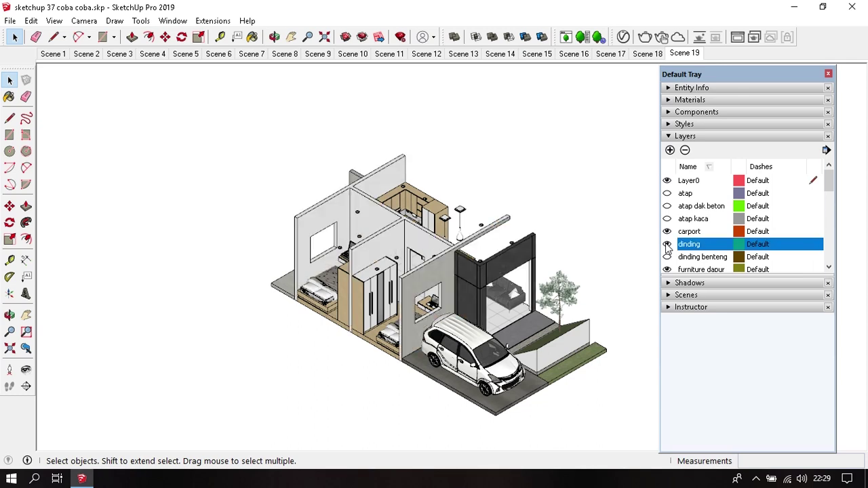
click(54, 21)
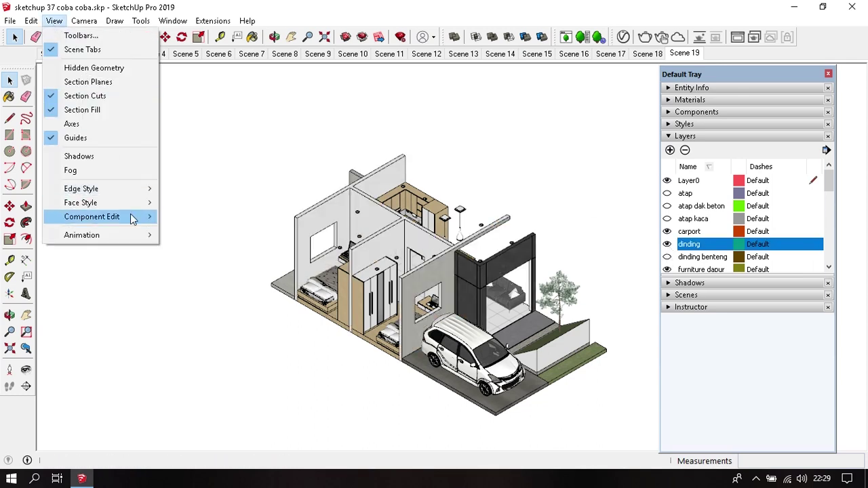
click(195, 234)
scroll(714, 204, down, 1)
scroll(714, 204, up, 1)
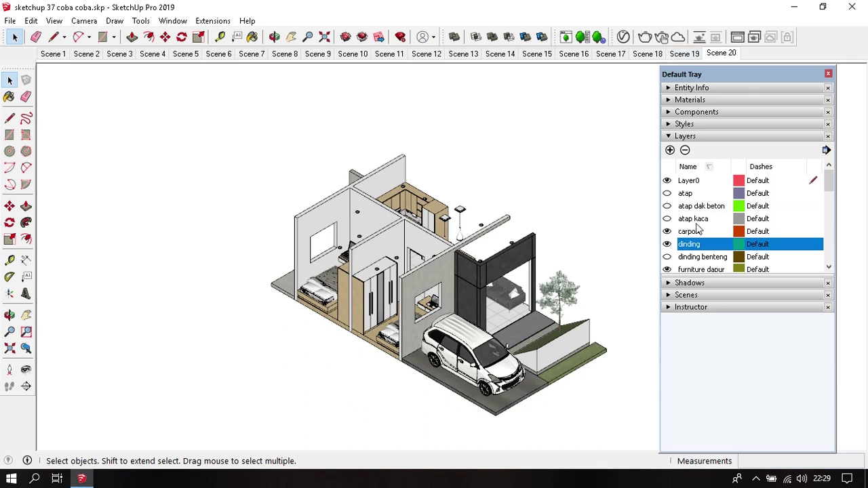
scroll(699, 231, down, 1)
scroll(697, 234, down, 1)
scroll(693, 238, down, 1)
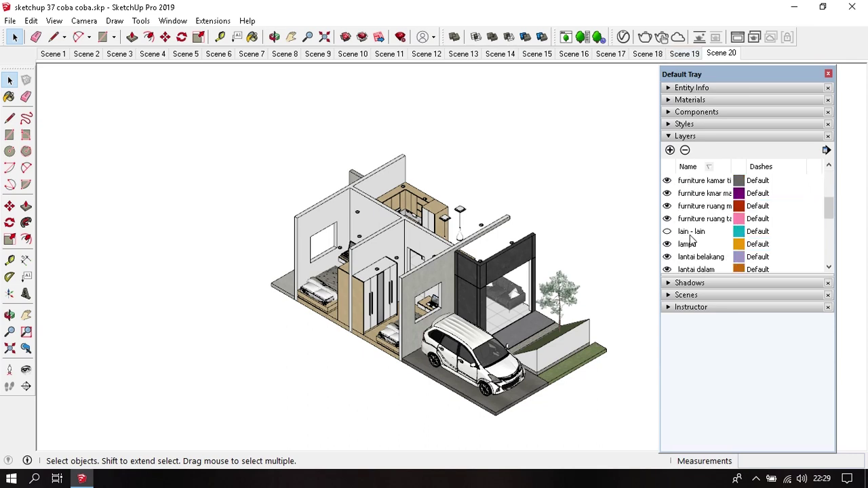
scroll(692, 239, down, 1)
scroll(692, 239, down, 1)
click(667, 232)
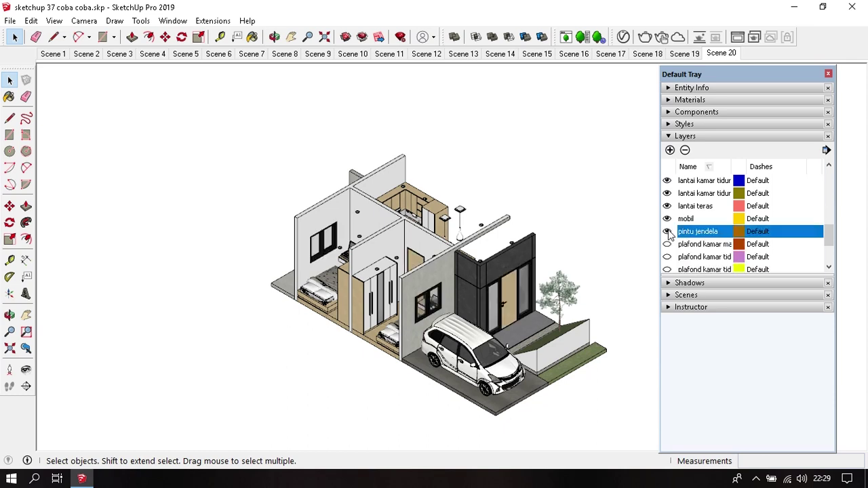
click(54, 21)
click(194, 234)
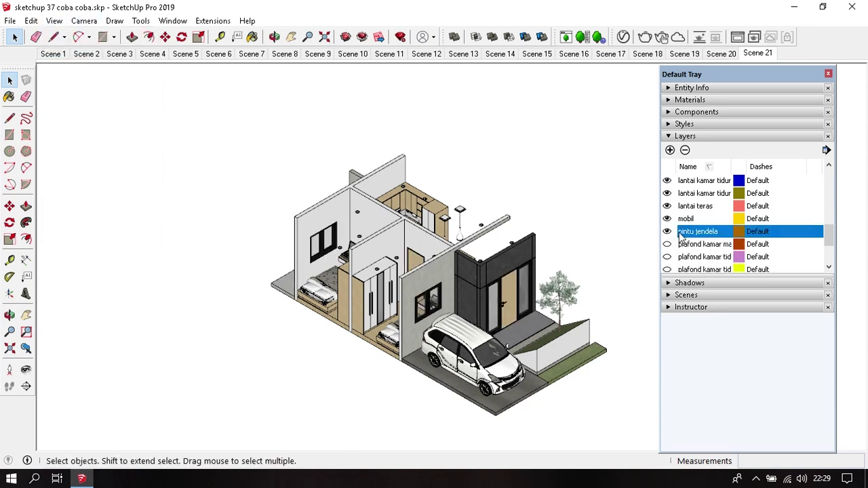
- Show the first ceiling and the living-room ceiling layers, saving Scenes 22 and 23
scroll(682, 235, down, 1)
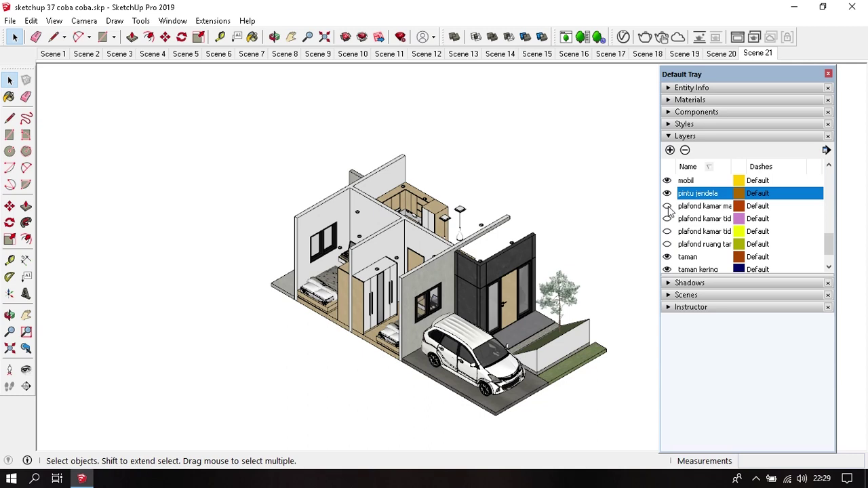
click(667, 206)
click(55, 21)
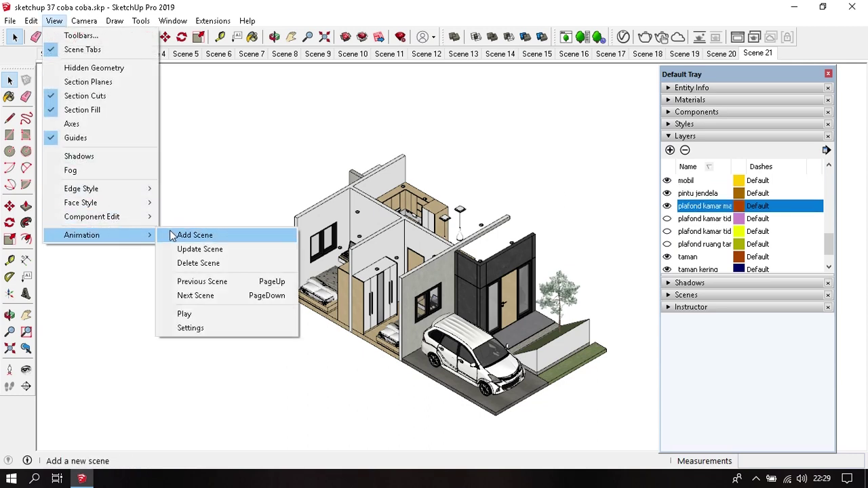
click(195, 235)
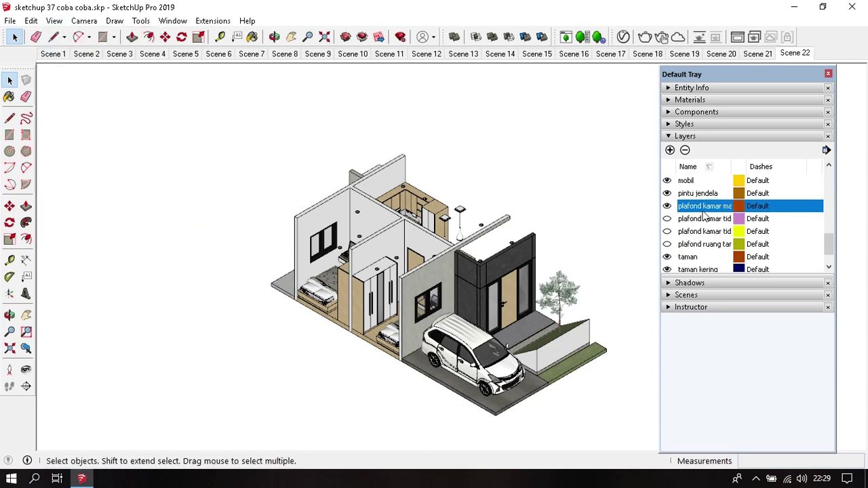
click(667, 218)
click(667, 244)
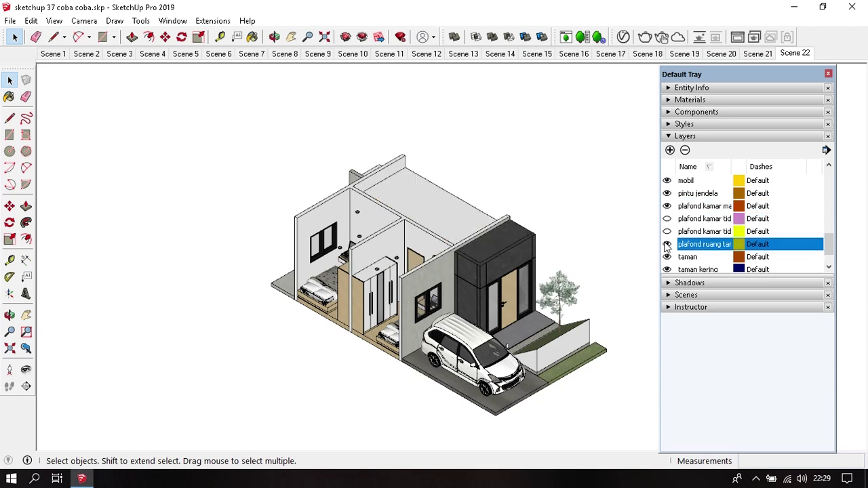
click(54, 21)
mouse_move(81, 235)
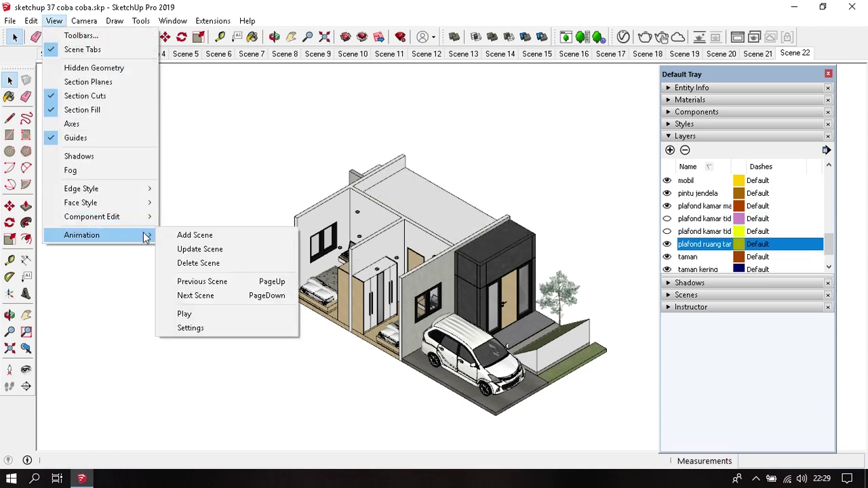
click(183, 234)
- Show the two bedroom ceiling layers, saving Scenes 24 and 25
scroll(694, 243, down, 2)
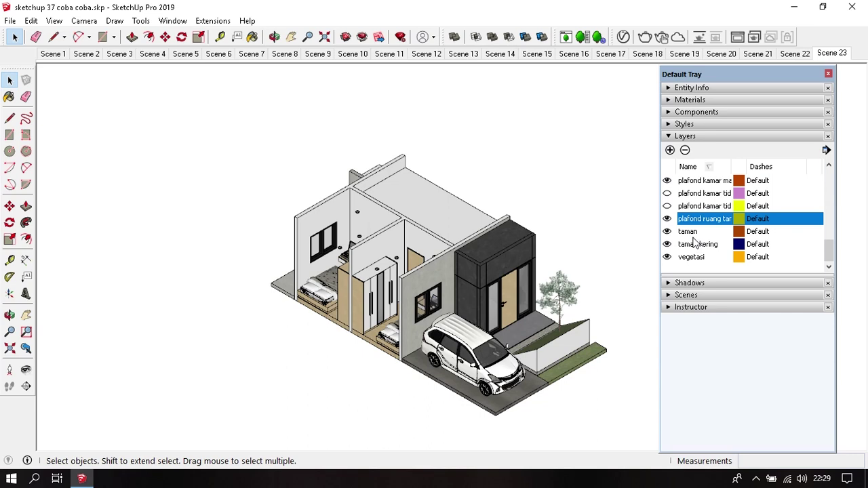
click(667, 205)
click(54, 21)
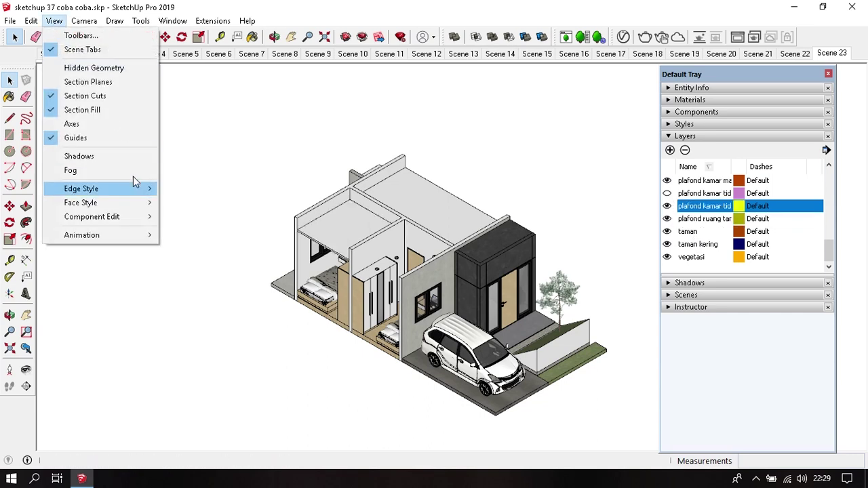
click(189, 234)
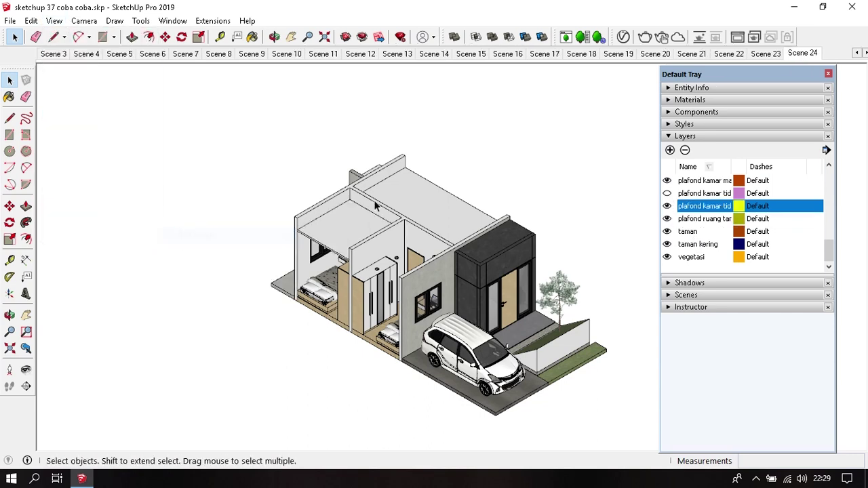
click(668, 194)
click(55, 21)
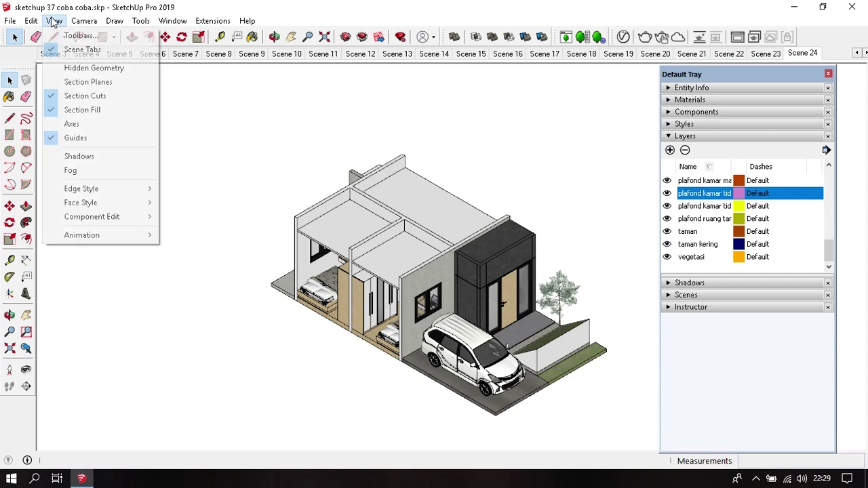
mouse_move(82, 236)
click(181, 236)
scroll(720, 246, up, 1)
scroll(720, 246, up, 2)
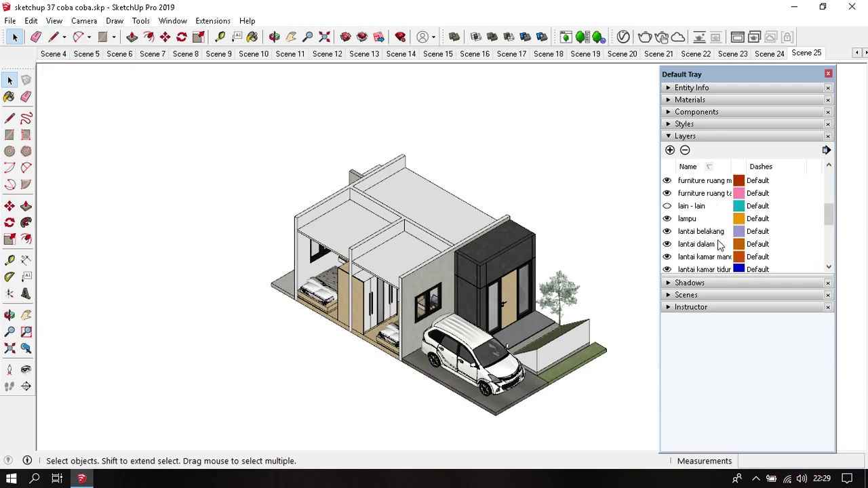
scroll(719, 246, up, 1)
scroll(713, 247, up, 2)
scroll(702, 250, up, 1)
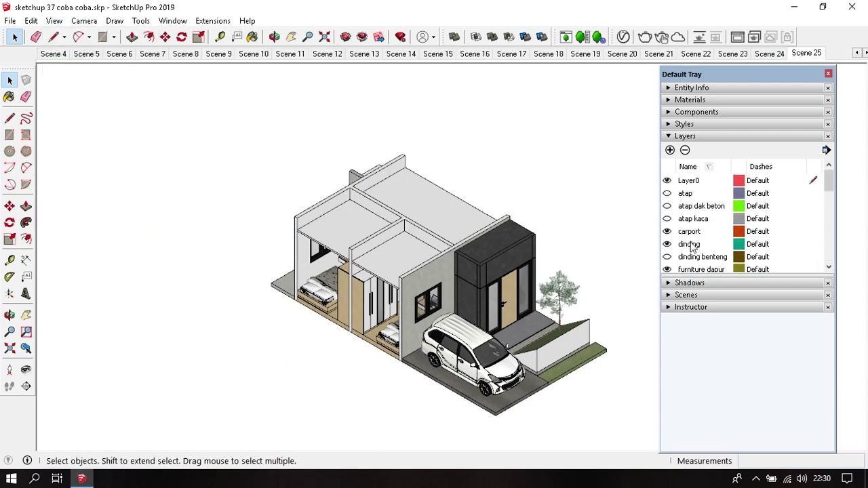
- Show atap kaca, atap dak beton and atap roof layers, saving Scenes 26, 27 and 28
click(666, 219)
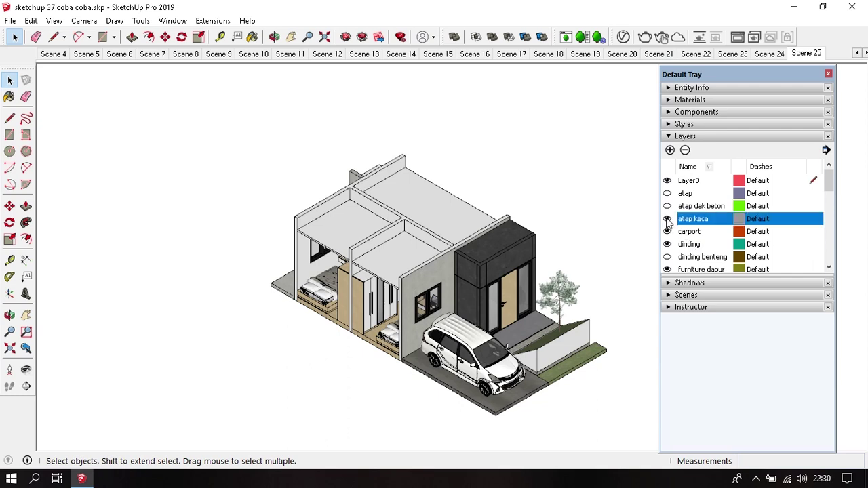
click(54, 20)
click(183, 235)
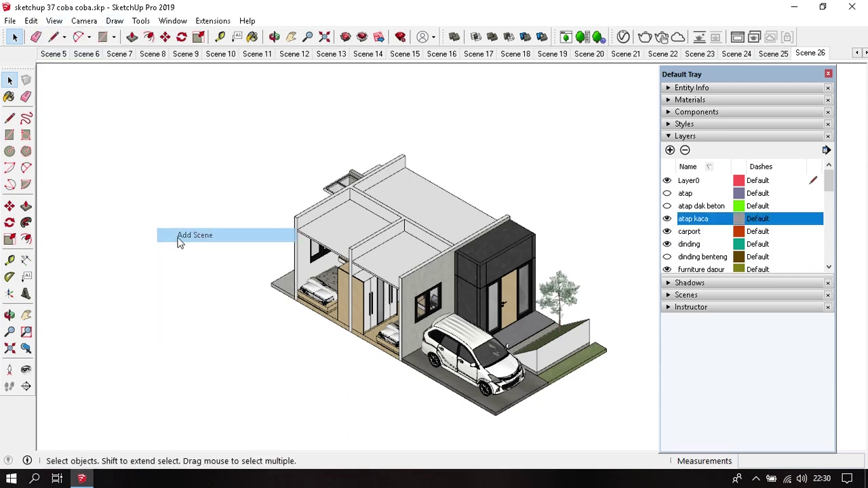
click(667, 206)
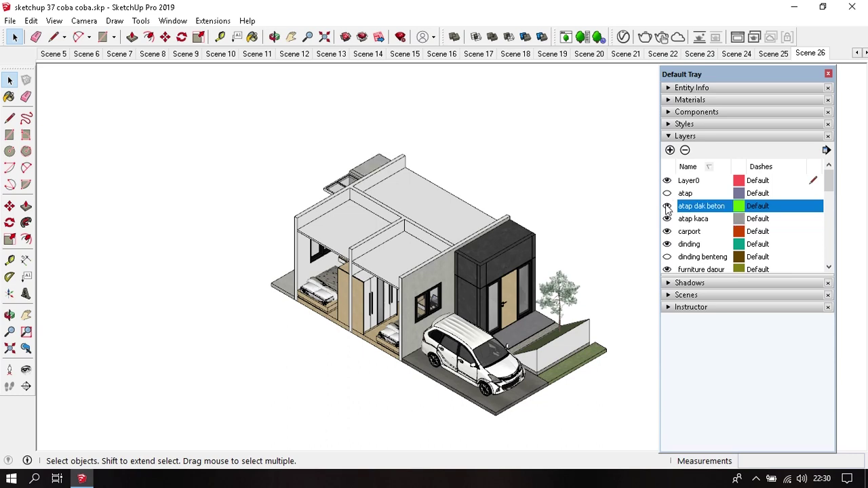
click(54, 21)
mouse_move(82, 235)
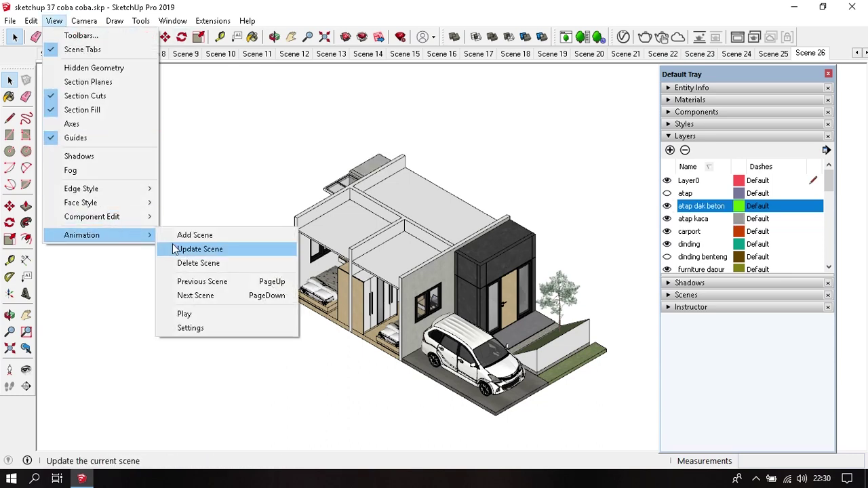
click(183, 235)
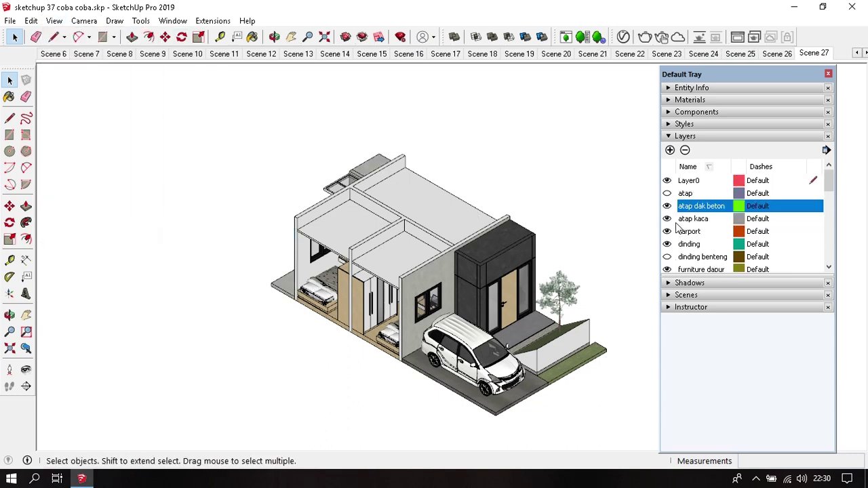
click(666, 193)
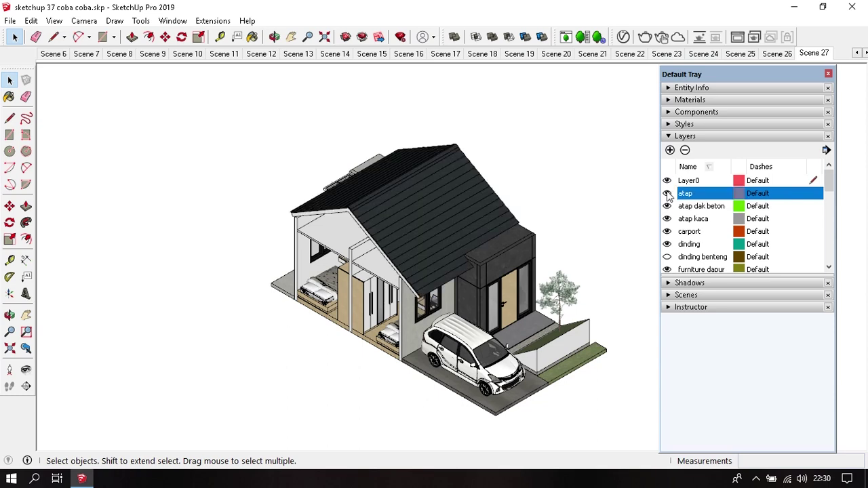
click(55, 21)
click(183, 235)
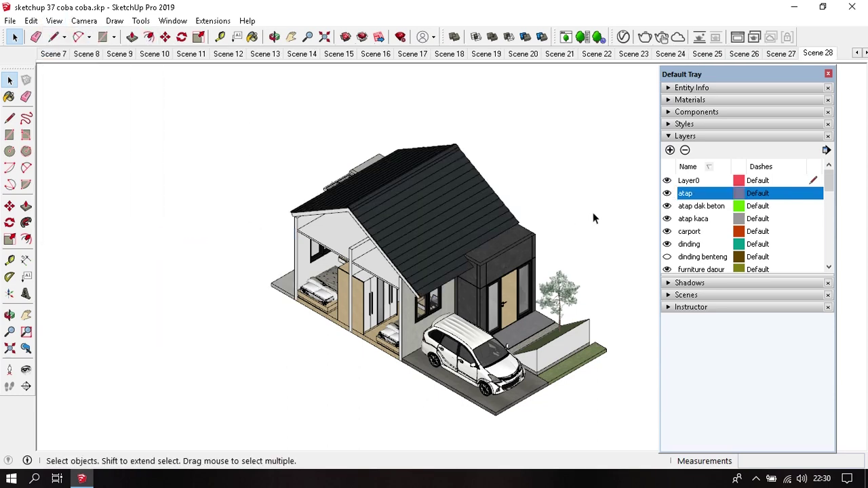
- Show the lain - lain chimney and dinding benteng boundary wall layers, saving Scenes 29 and 30
scroll(699, 251, down, 1)
scroll(685, 230, down, 1)
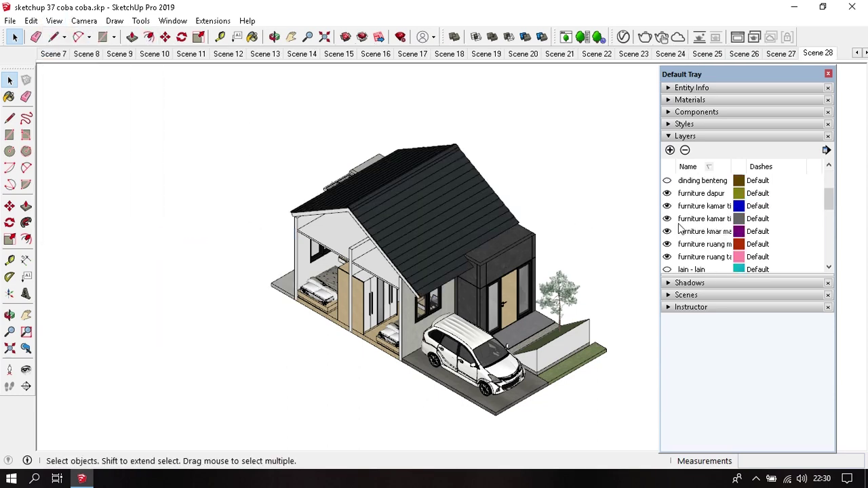
scroll(680, 228, down, 1)
click(667, 231)
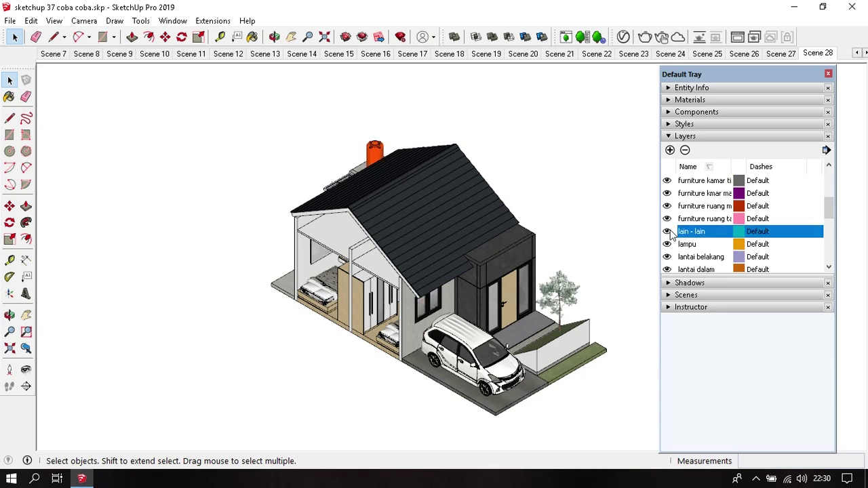
click(54, 21)
click(190, 236)
scroll(705, 251, down, 2)
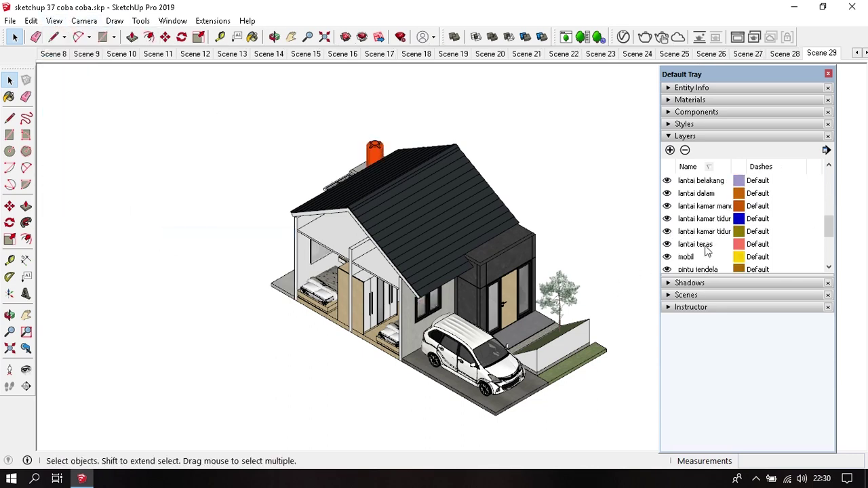
scroll(705, 251, down, 1)
scroll(685, 257, up, 5)
click(667, 256)
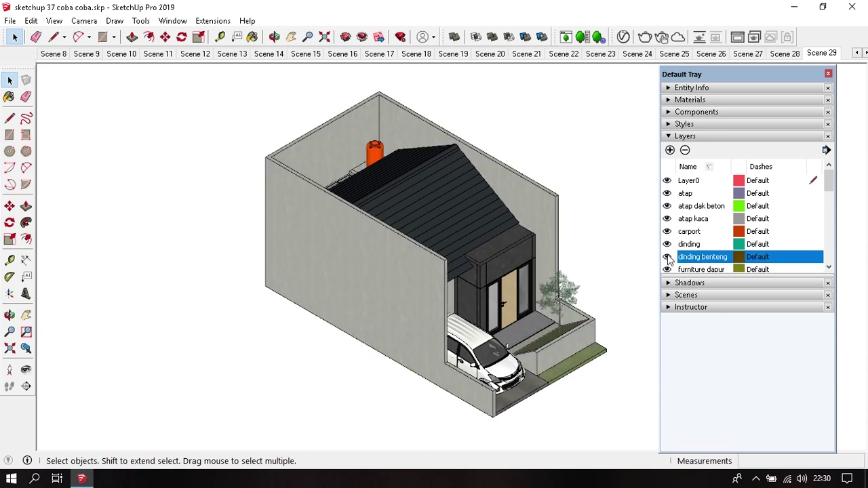
click(54, 20)
mouse_move(81, 235)
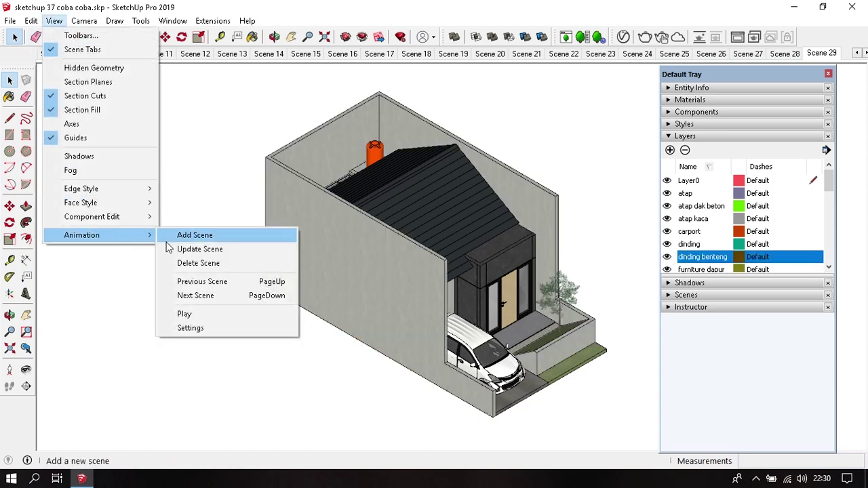
click(168, 236)
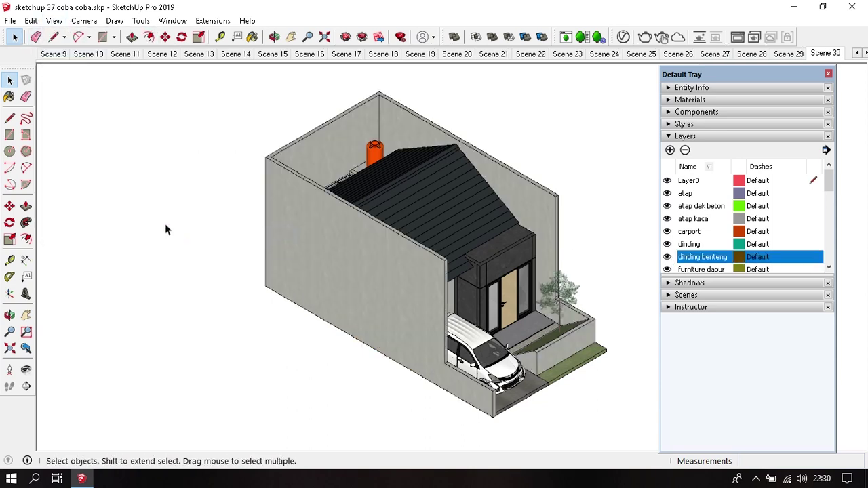
- Close the Default Tray and go to the empty Scene 1
click(828, 74)
click(857, 54)
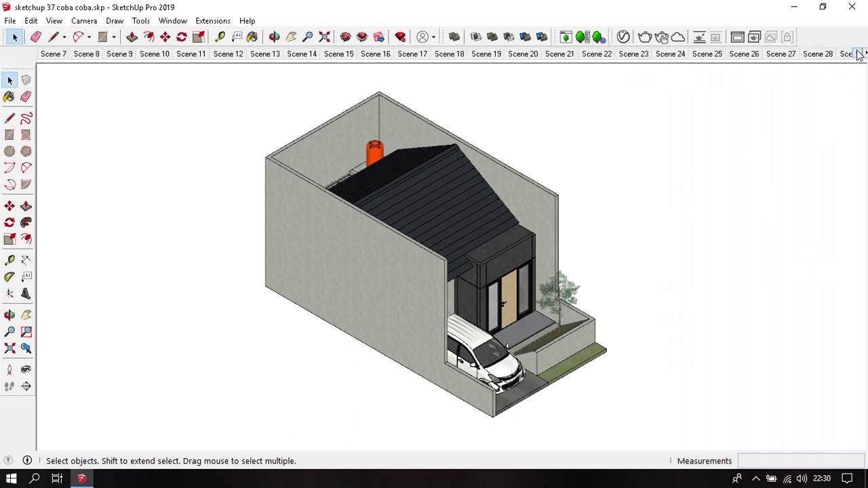
click(858, 53)
click(858, 54)
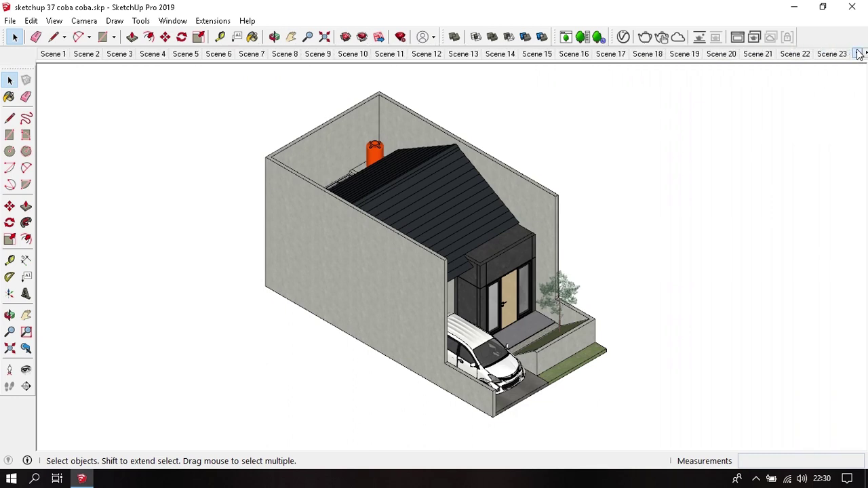
click(50, 57)
- Play the build-up animation through all scenes, stop it, and return to Scene 1
click(54, 21)
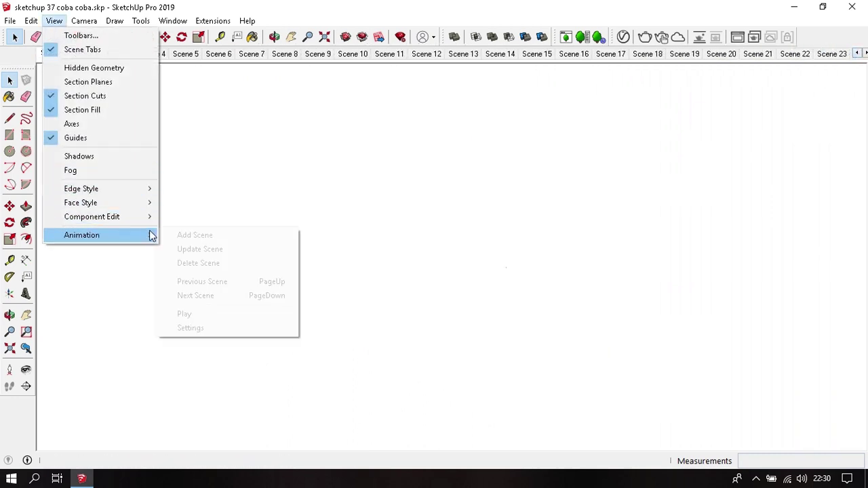
click(211, 313)
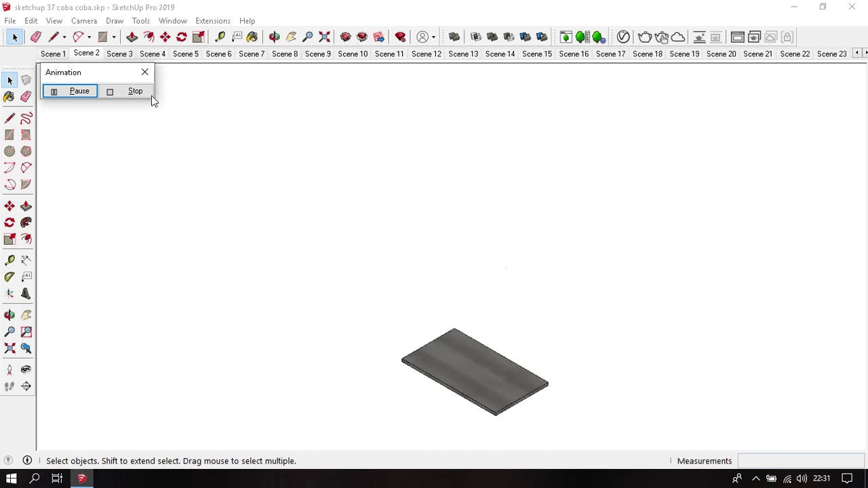
click(139, 91)
click(52, 54)
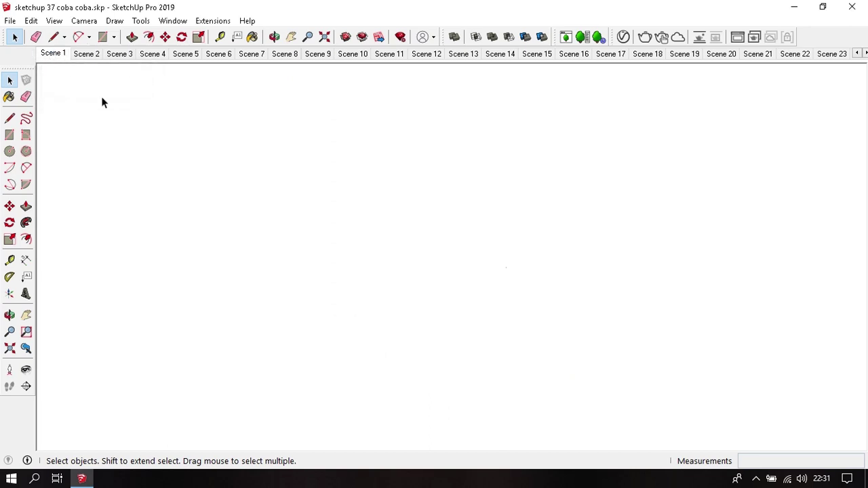
- Start exporting the animation as a video, keeping the H.264/MP4 format
click(10, 21)
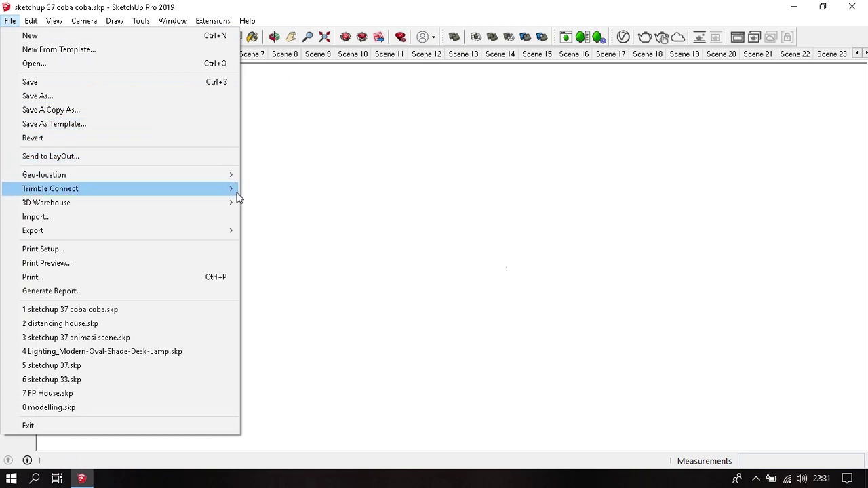
mouse_move(32, 231)
mouse_move(276, 273)
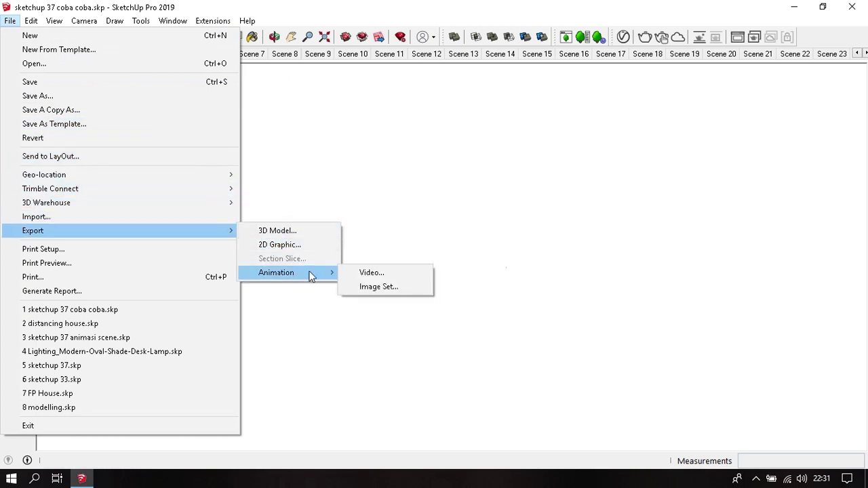
click(369, 273)
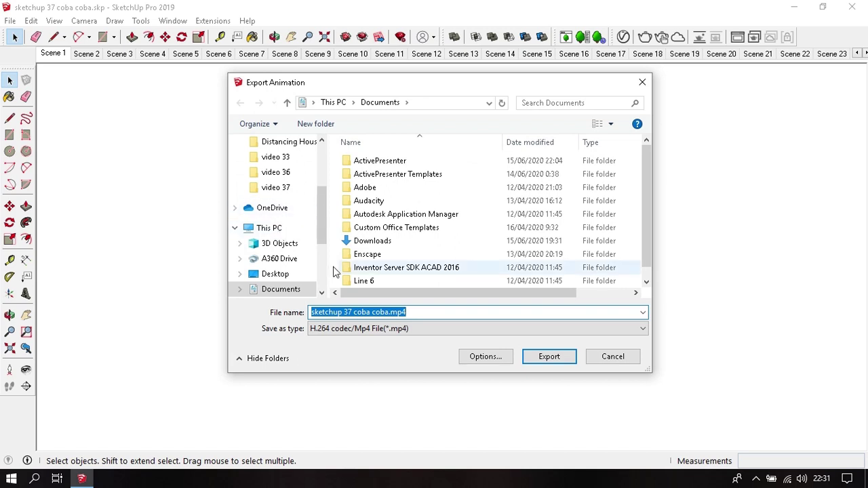
click(360, 328)
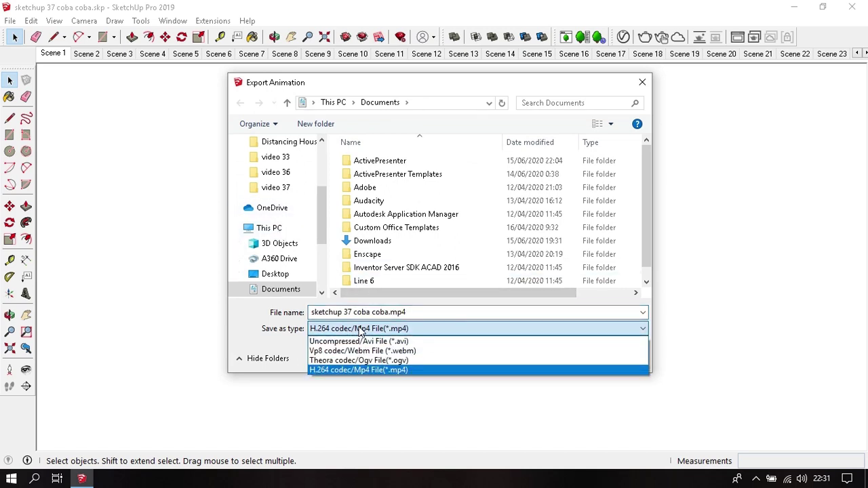
click(359, 328)
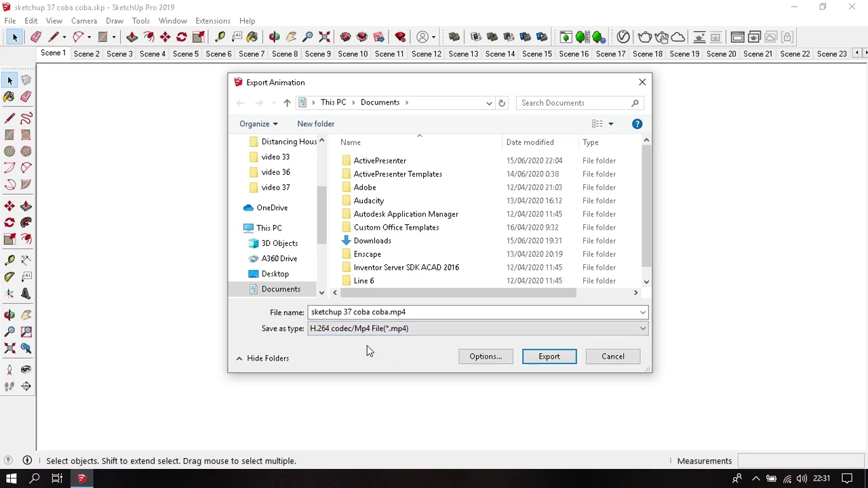
- Set the export options to 1080p Full HD at 30 frames per second
click(486, 359)
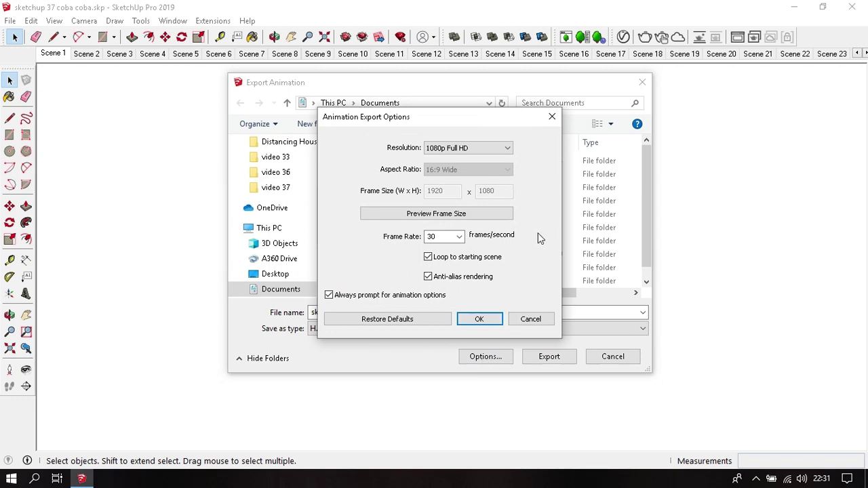
click(495, 148)
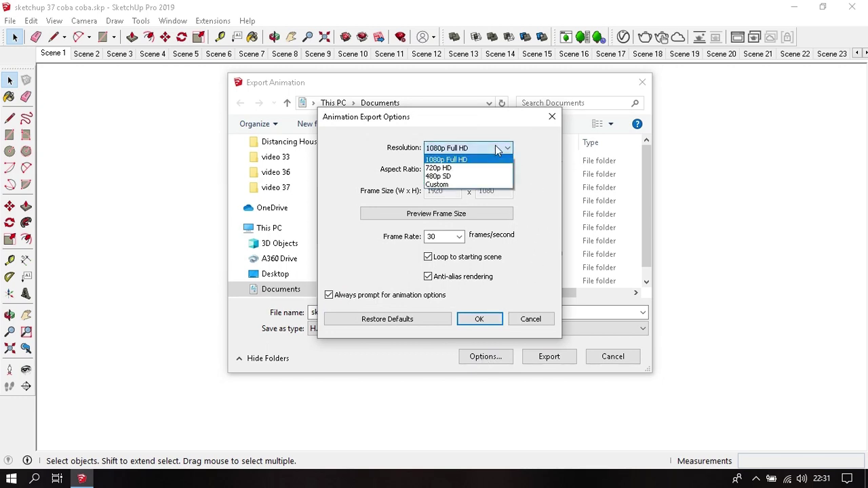
click(495, 147)
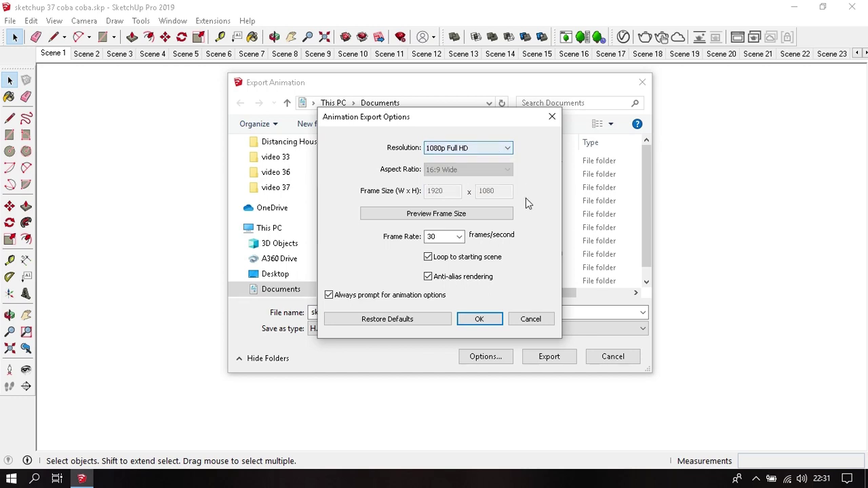
click(460, 237)
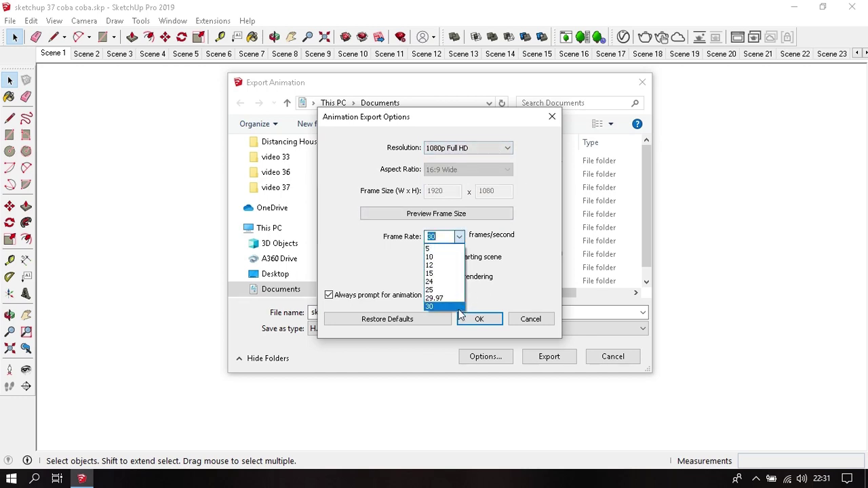
click(534, 246)
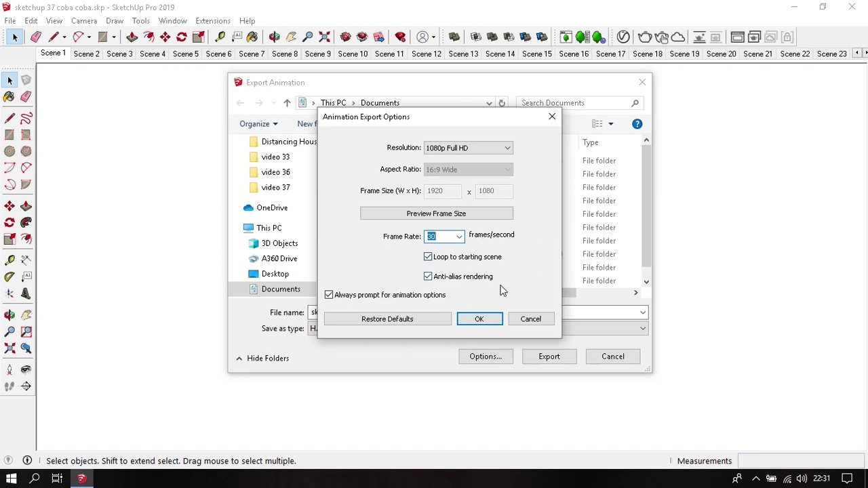
click(485, 319)
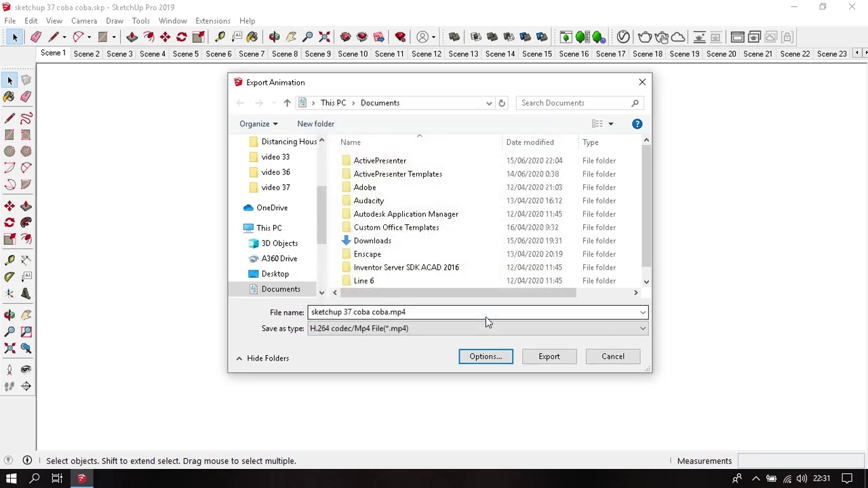
- Render and export the animation to sketchup 37 coba coba.mp4 in Documents
click(542, 359)
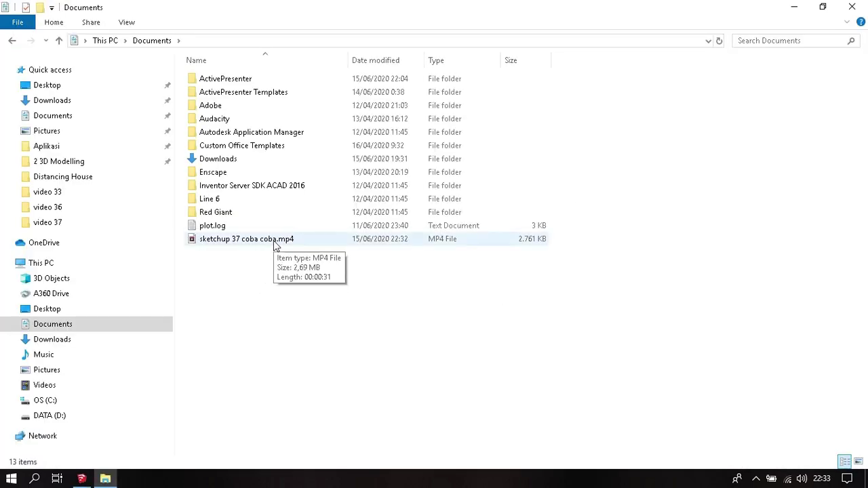
- Double-click sketchup 37 coba coba.mp4 in Documents to play it
double_click(274, 243)
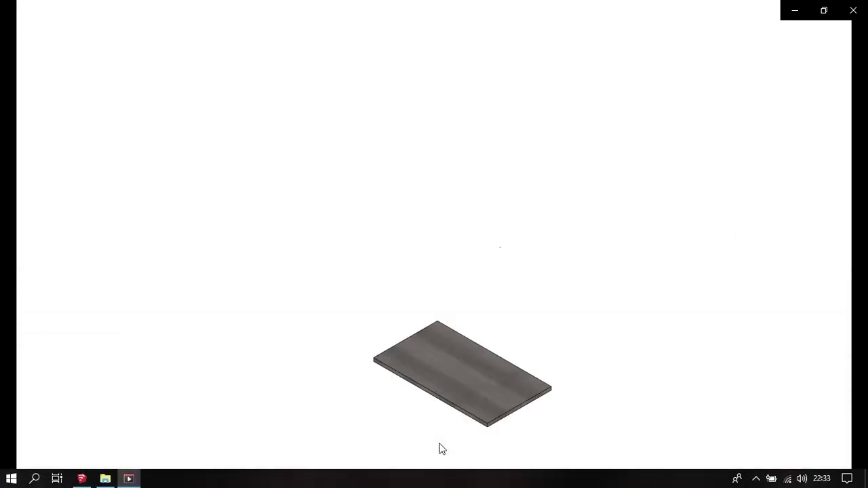
- Pause the house video at 00:00:01 on the carport slab
click(434, 445)
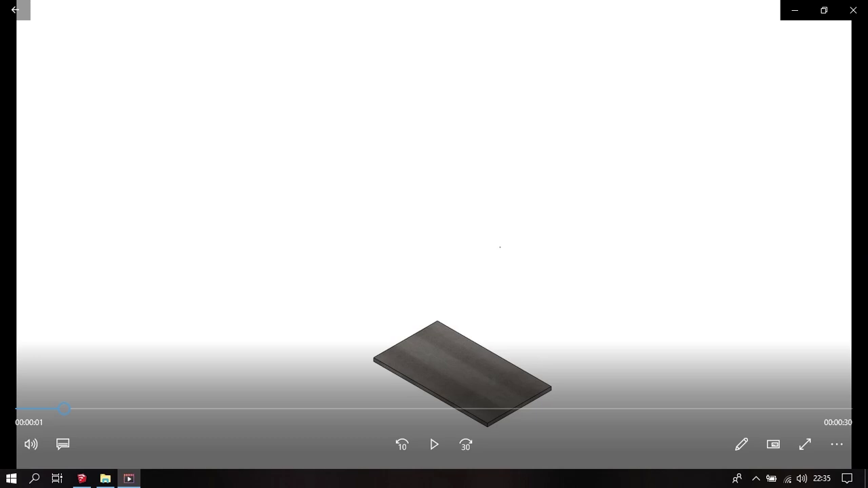
- Return to SketchUp, switch to Scene 30, and zoom in on the finished house
click(81, 479)
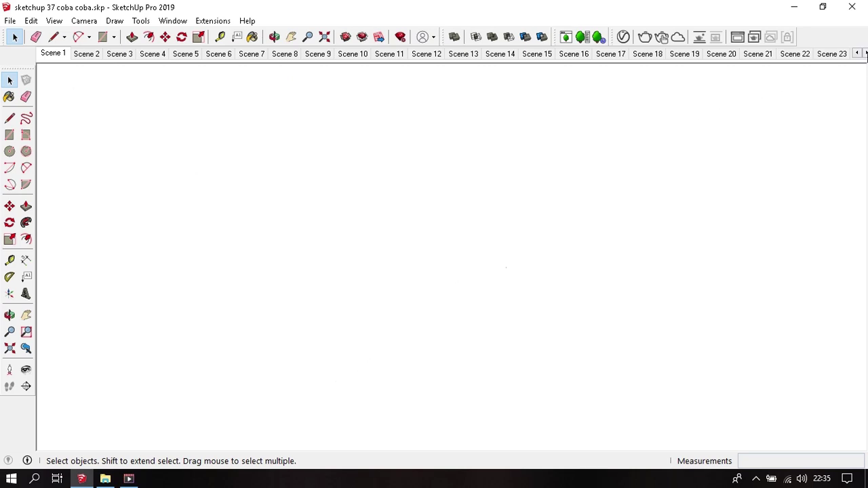
click(865, 54)
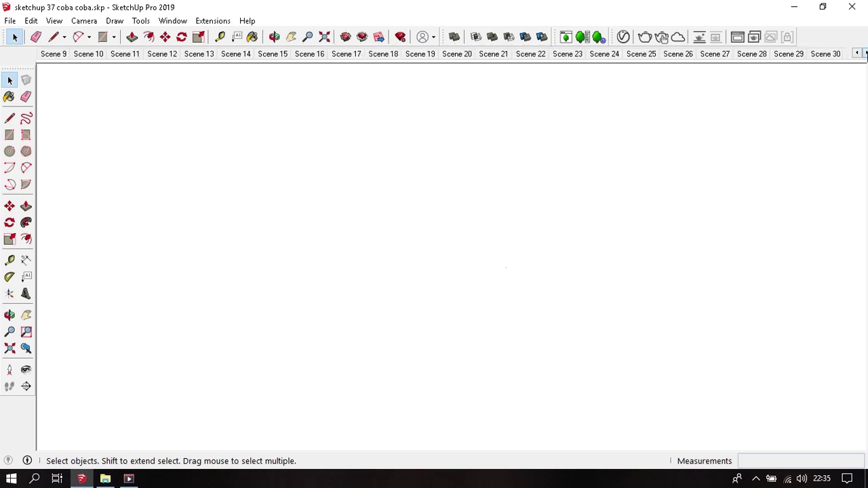
click(825, 54)
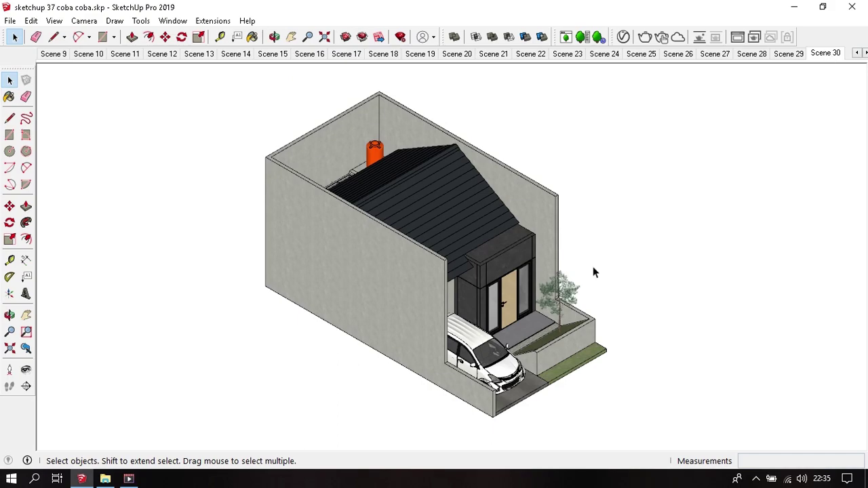
scroll(577, 386, up, 3)
scroll(567, 354, up, 3)
scroll(568, 355, up, 3)
scroll(614, 364, up, 2)
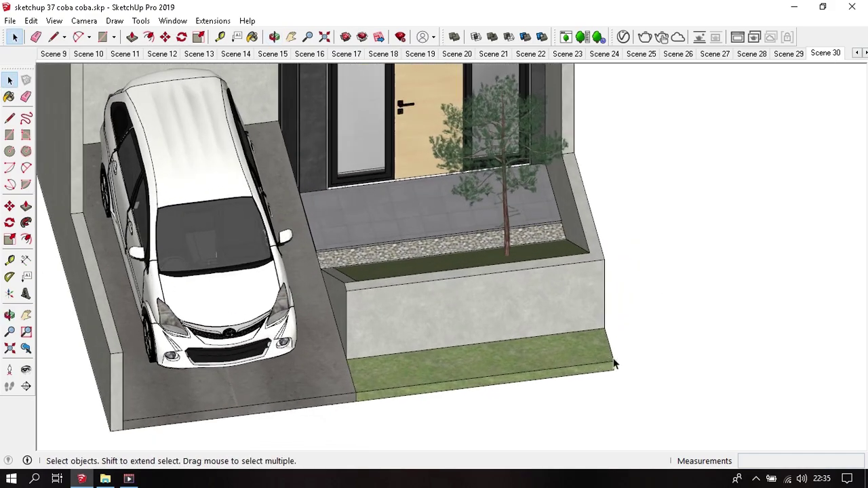
- Select the driveway, grass, gravel, floor, tree planter and car to inspect them
click(393, 362)
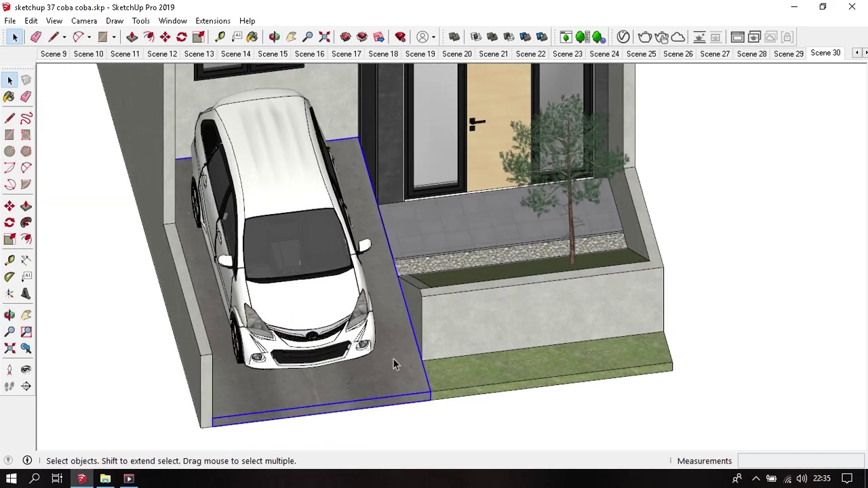
click(468, 382)
click(445, 265)
click(450, 243)
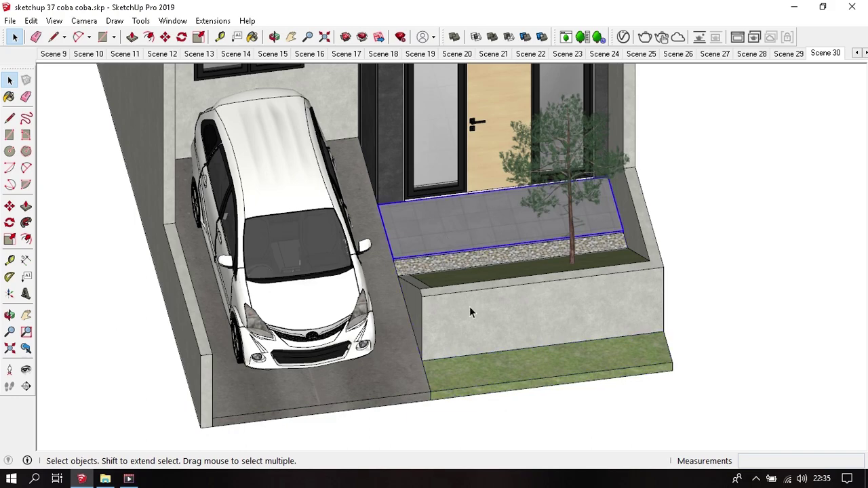
click(472, 312)
scroll(489, 362, down, 2)
click(536, 251)
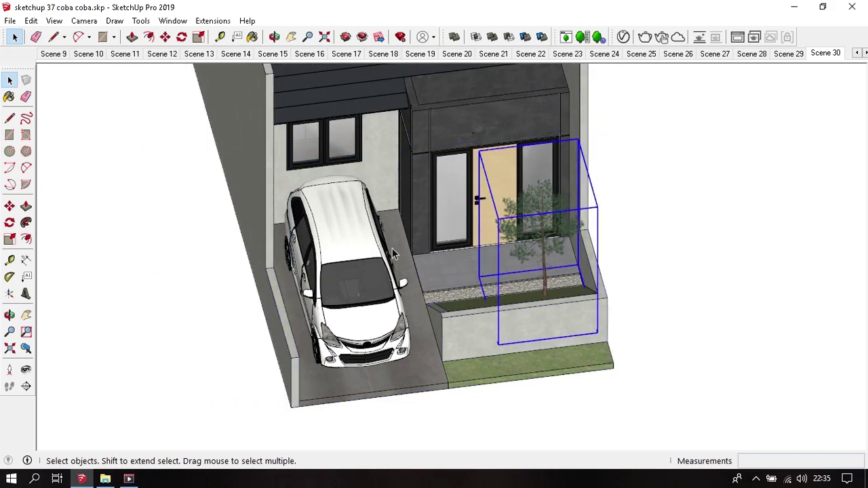
click(392, 252)
scroll(595, 291, down, 2)
- Clear the selection and orbit so the house and walls face the viewer
click(595, 290)
mouse_move(595, 291)
middle_down()
mouse_move(438, 320)
mouse_move(468, 260)
middle_up()
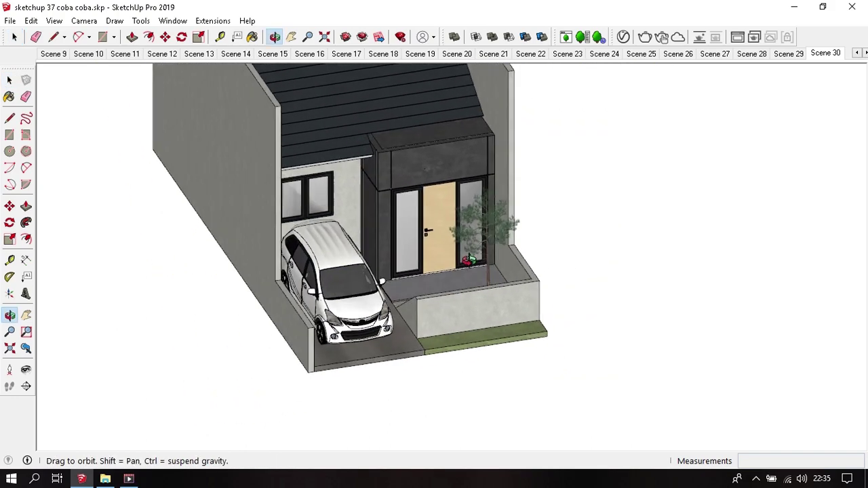
scroll(526, 380, down, 2)
mouse_move(527, 380)
middle_down()
mouse_move(499, 330)
mouse_move(515, 196)
mouse_move(505, 228)
middle_up()
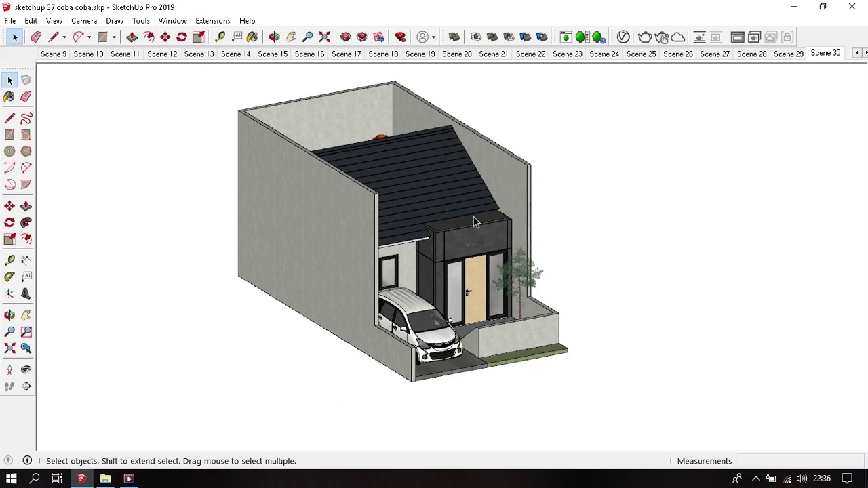
mouse_move(473, 198)
middle_down()
mouse_move(293, 173)
mouse_move(397, 131)
mouse_move(464, 212)
middle_up()
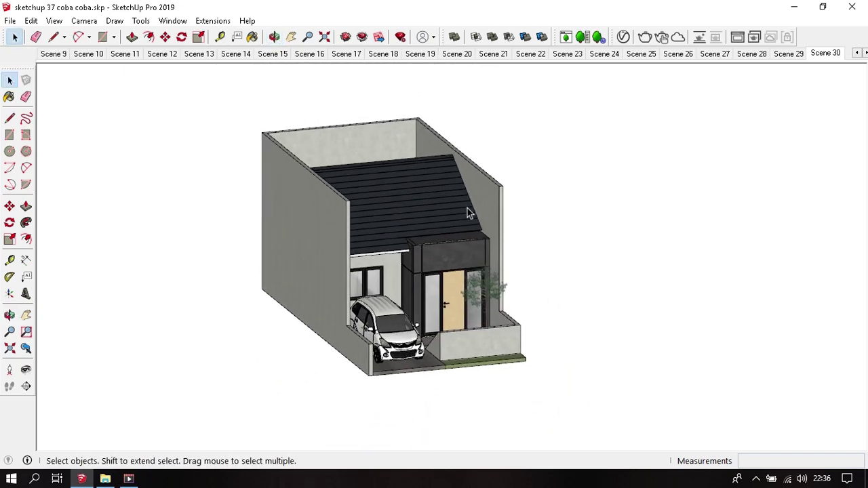